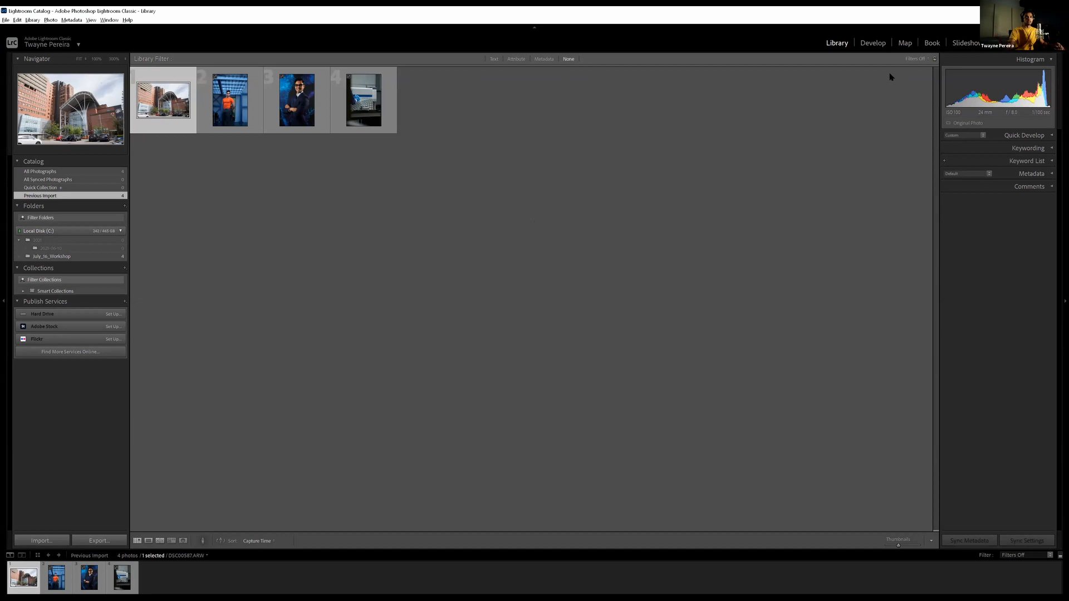
Switch the building photo to the Develop module and reset its Highlights and Shadows to 0
click(877, 42)
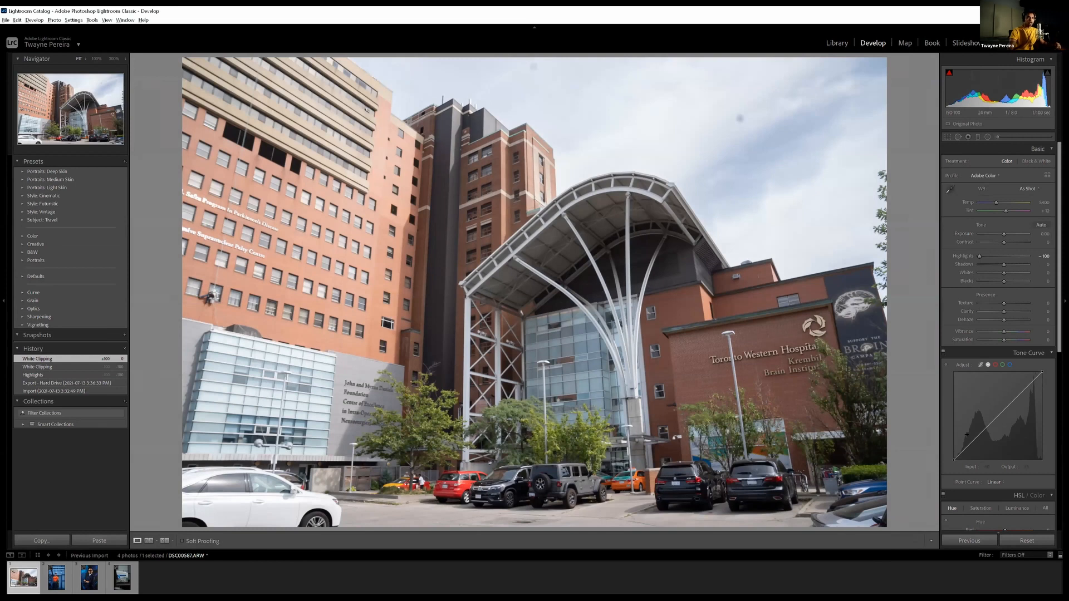
double_click(980, 258)
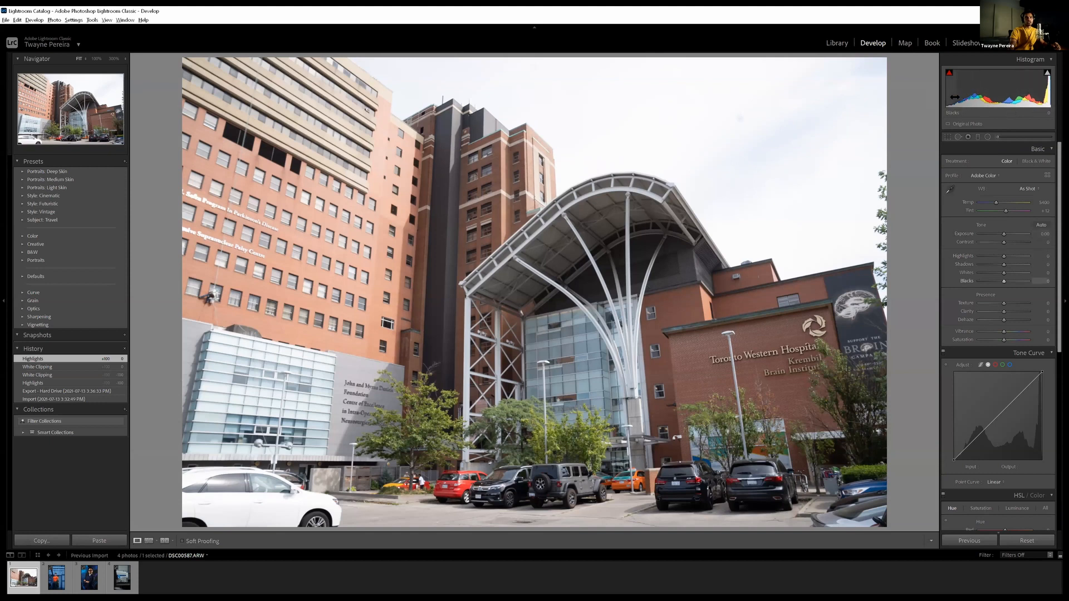
mouse_move(963, 93)
mouse_down()
mouse_move(994, 93)
mouse_move(960, 94)
mouse_move(974, 93)
mouse_up()
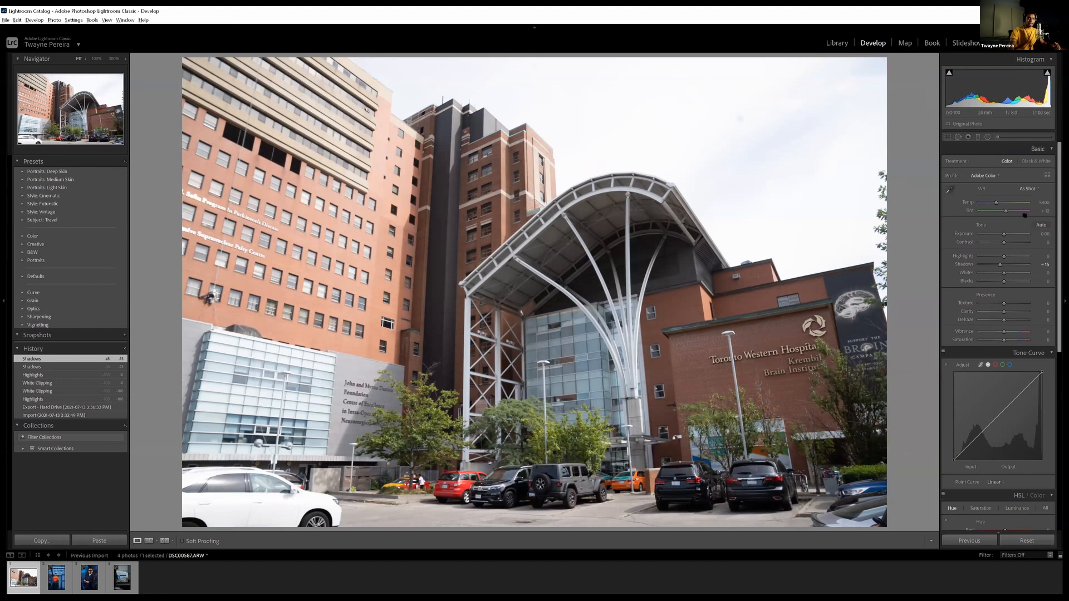
double_click(1002, 265)
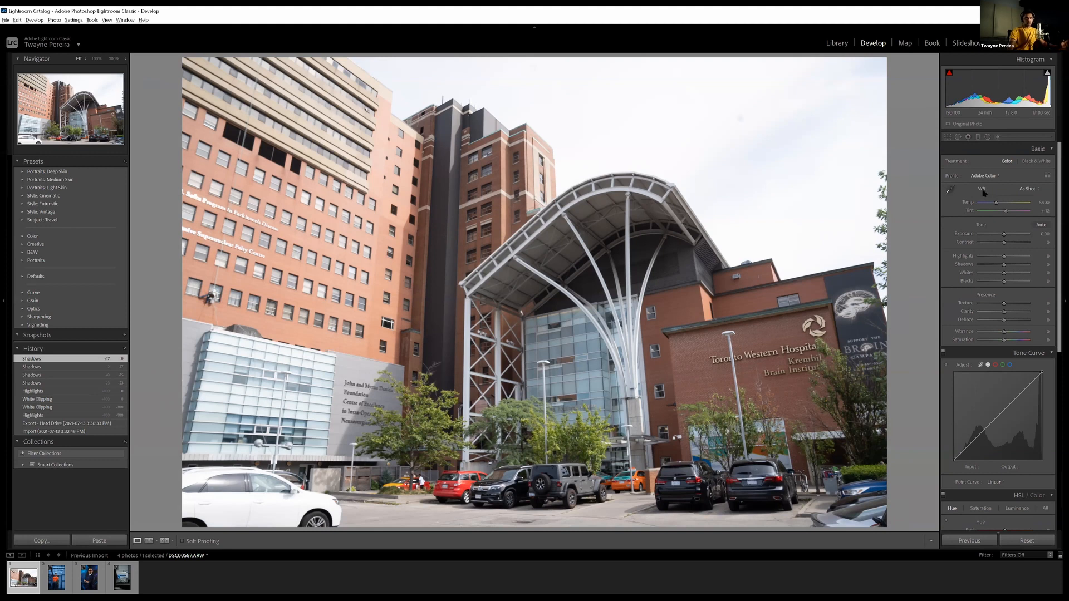
Try the Auto white balance, a neutral sampled from the canopy's white support, and a manual Temp adjustment
click(1036, 190)
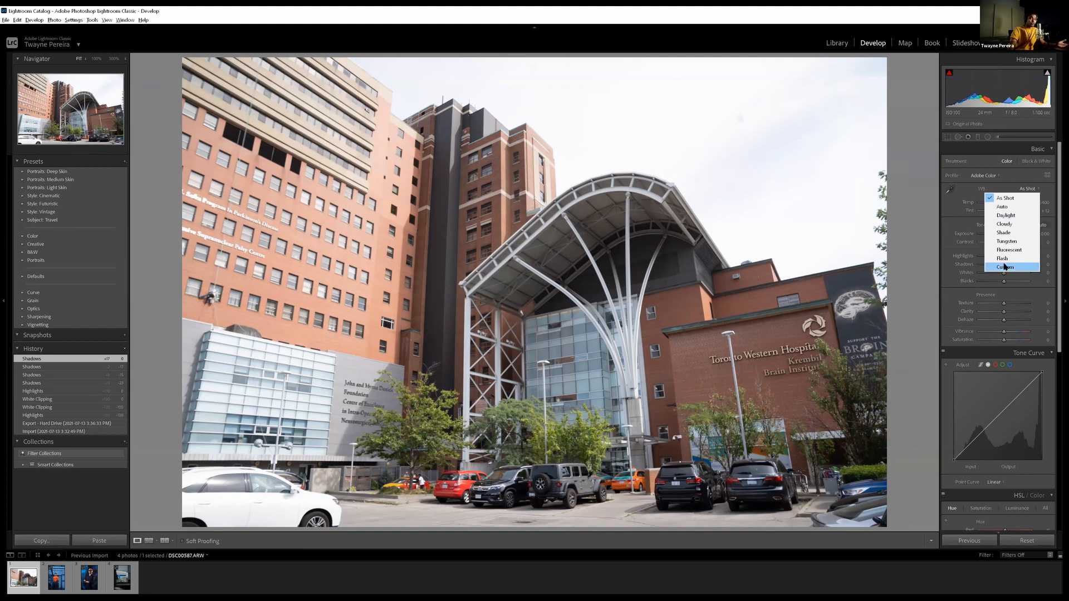
click(1009, 207)
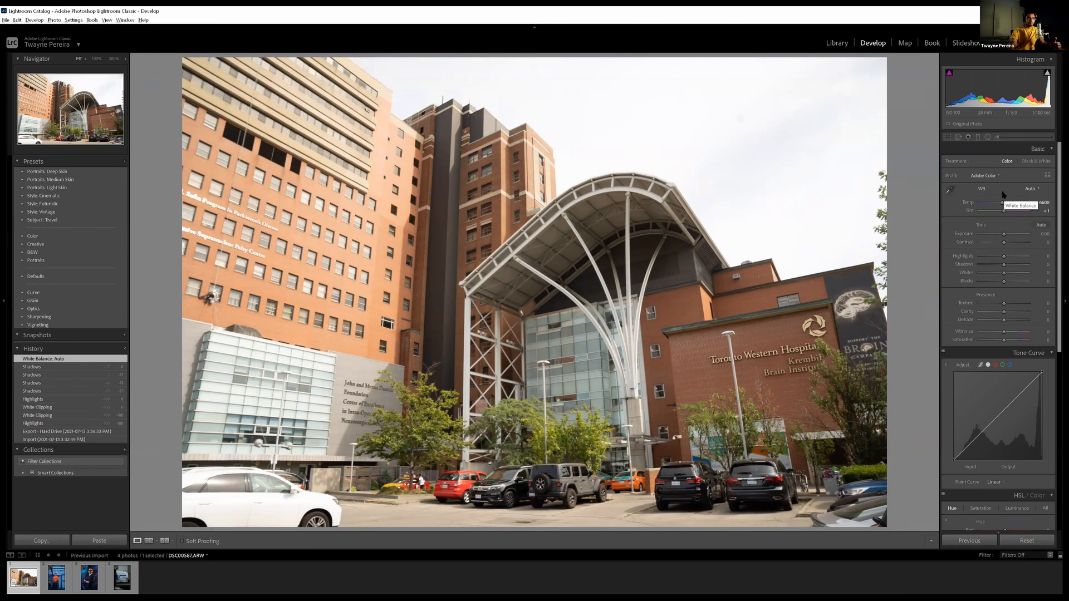
click(951, 192)
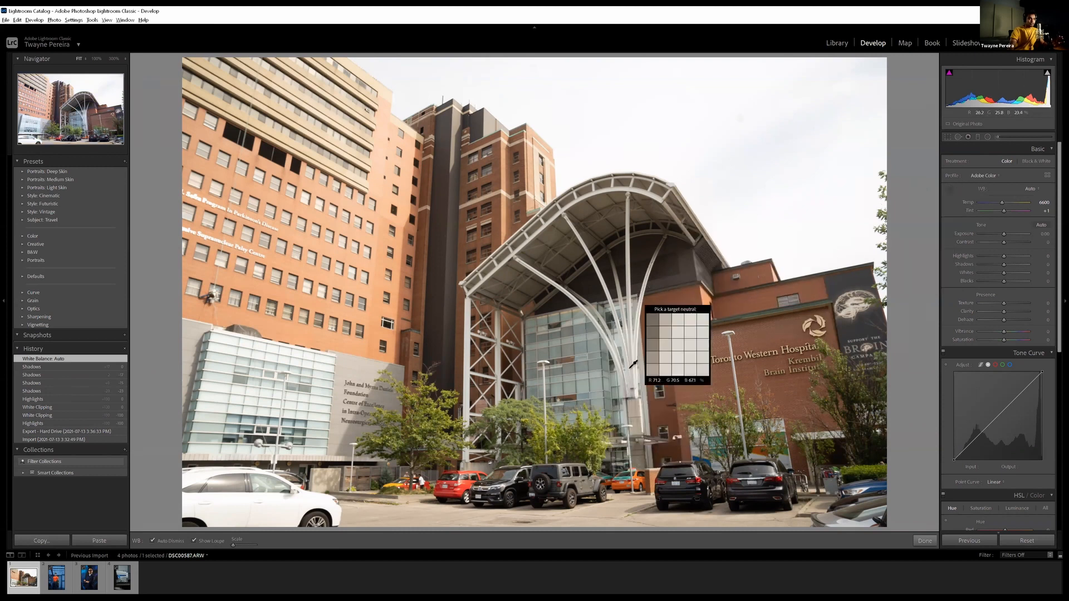
click(635, 329)
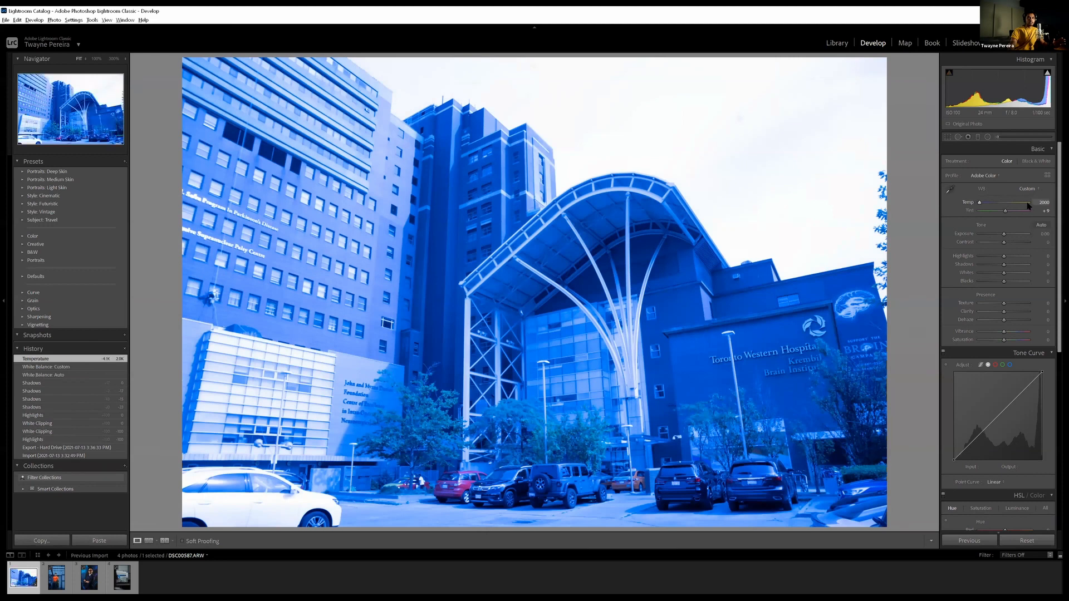
drag(1034, 203, 997, 204)
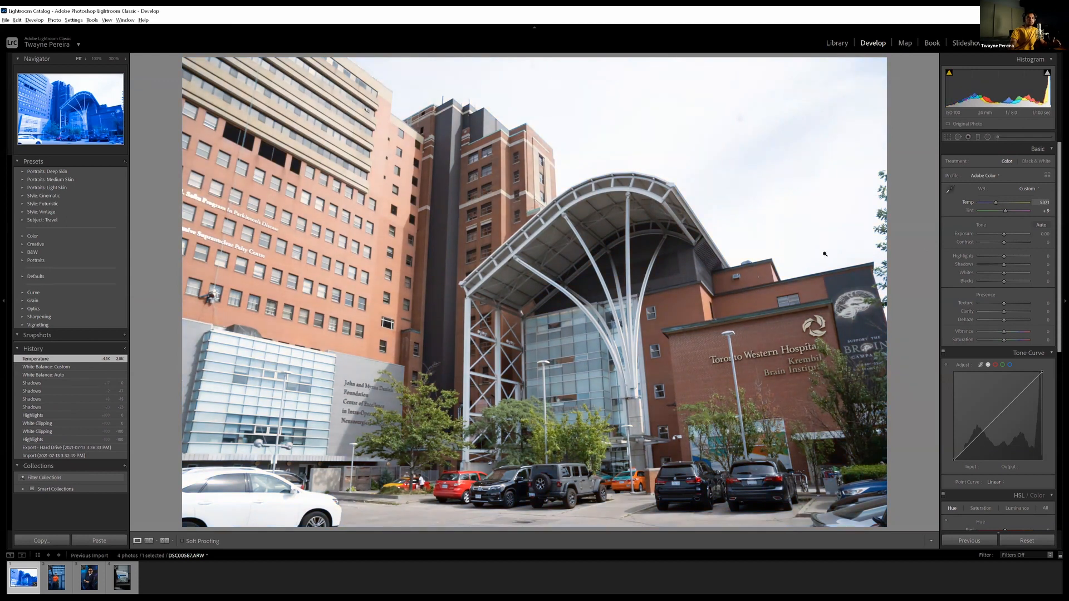
Sample a neutral white balance from the area below the canopy and set Temp to 6000
click(950, 189)
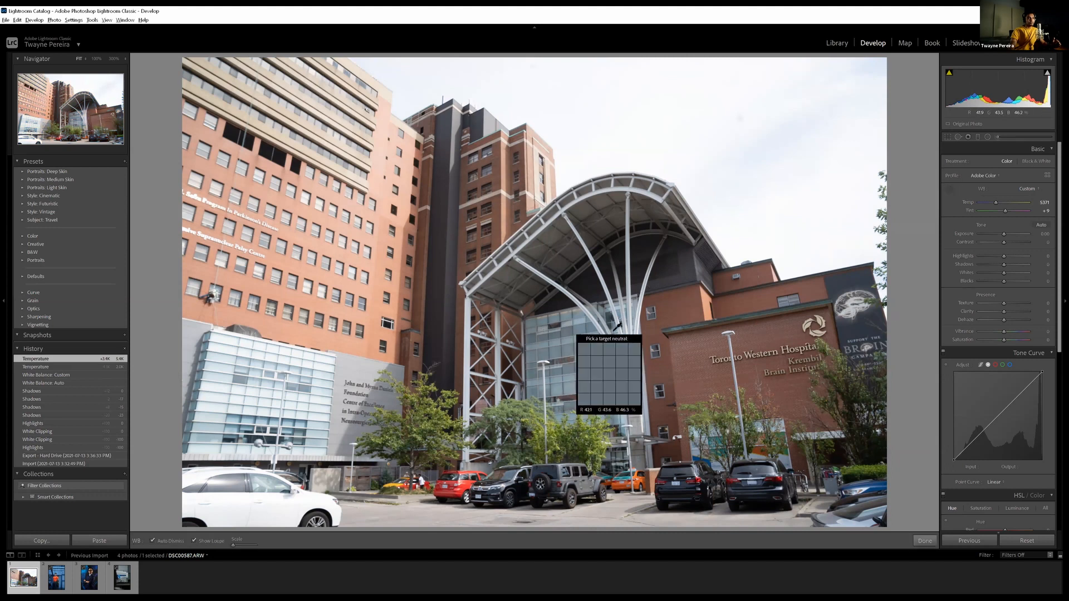
click(662, 341)
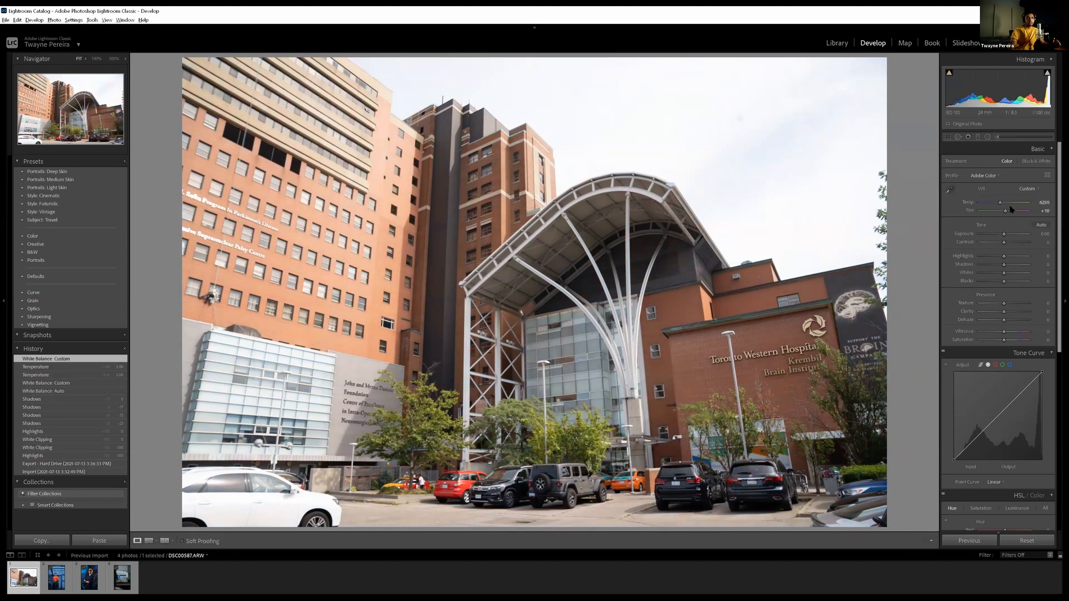
click(1043, 202)
click(949, 189)
click(634, 340)
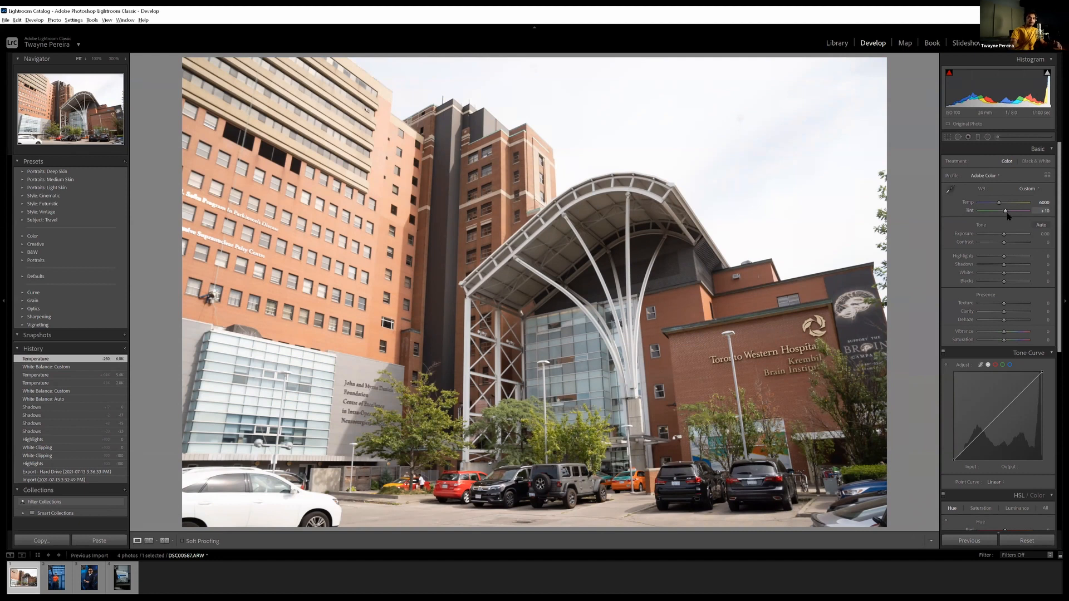
Try a Tint of +20 on the building photo and set it to +9
drag(1006, 211, 1008, 212)
click(1046, 210)
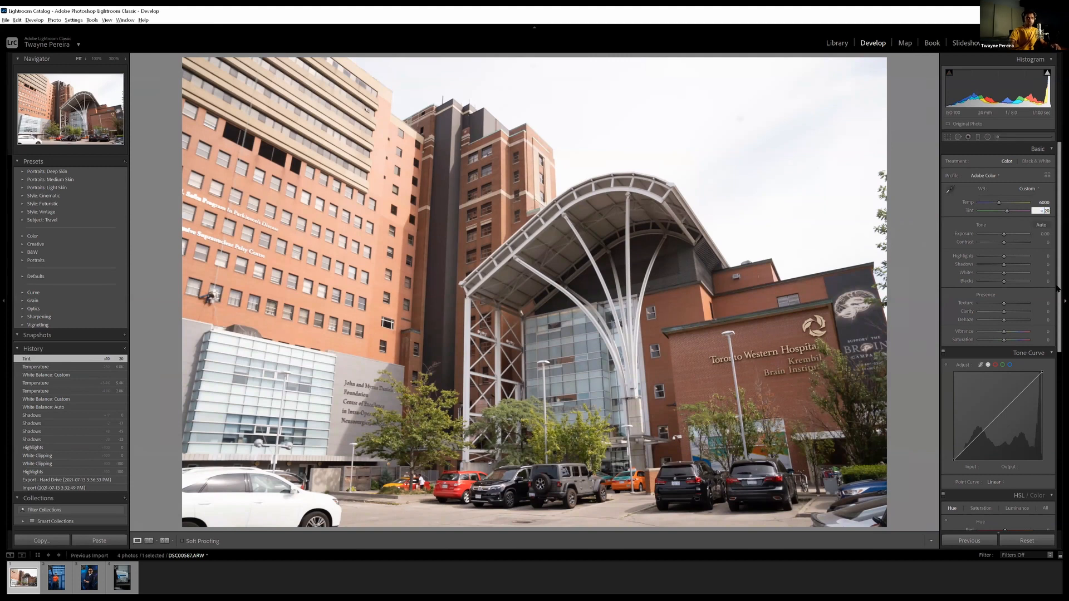
text(9)
key(Return)
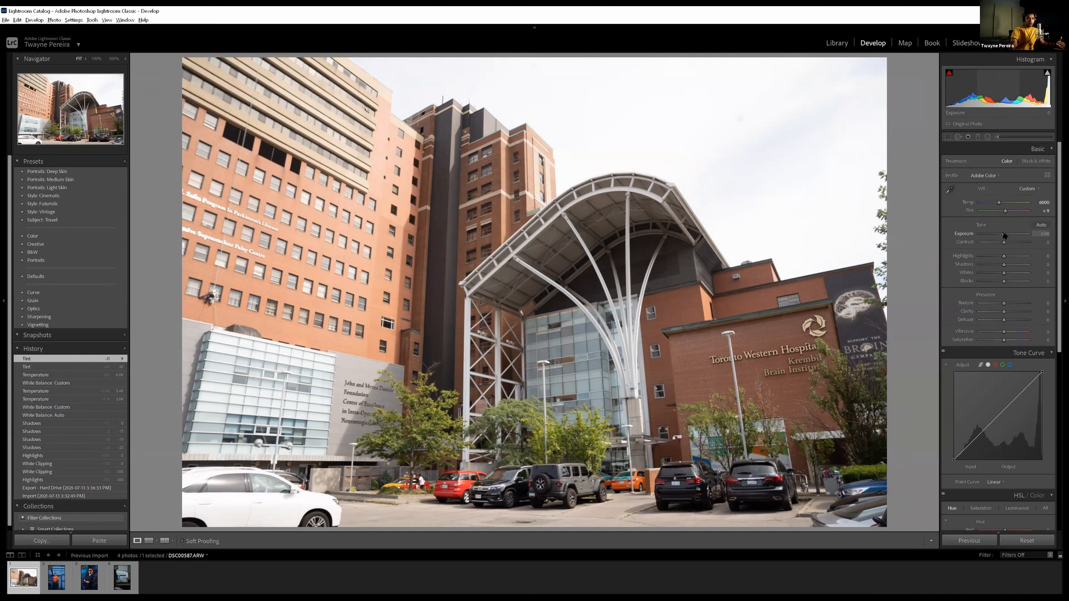
Test a darker Exposure of -1.86 on the building photo and set the Exposure to +0.31
drag(1004, 234, 994, 236)
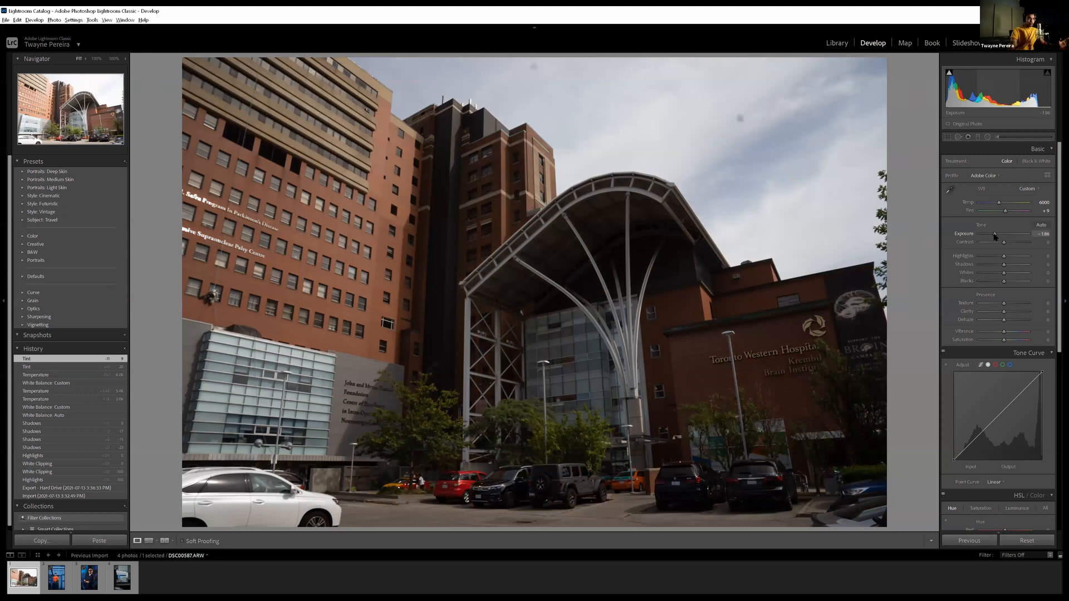
drag(994, 236, 995, 236)
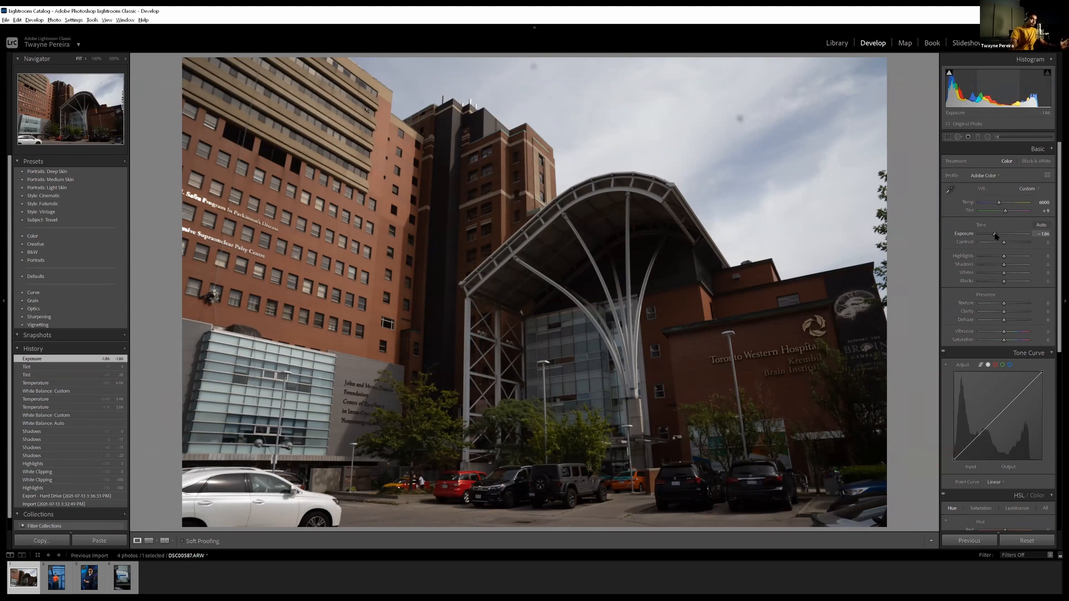
drag(994, 235, 1005, 236)
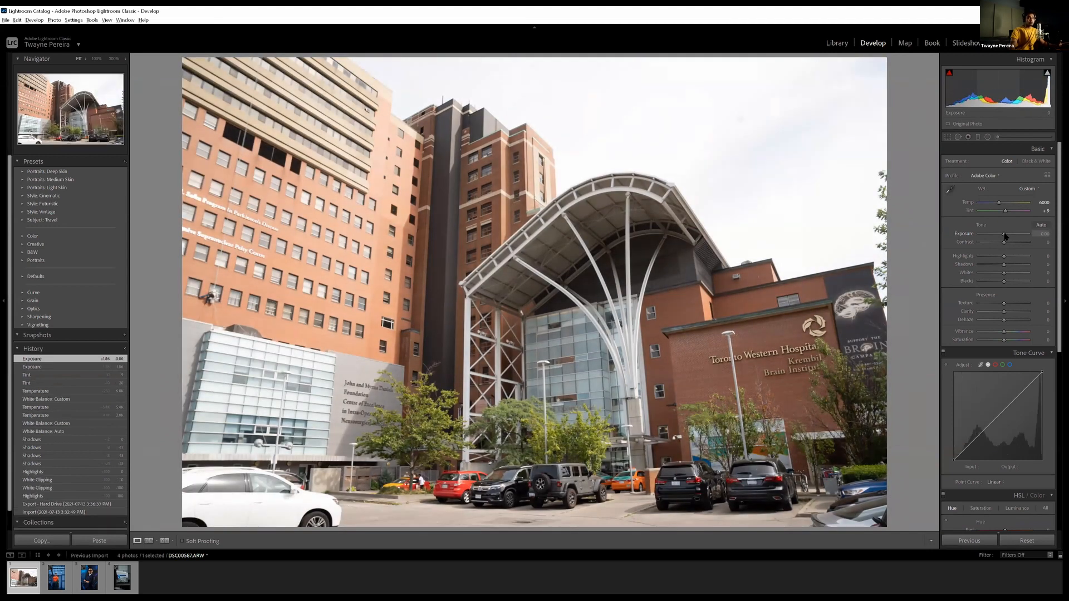
drag(1004, 236, 1006, 235)
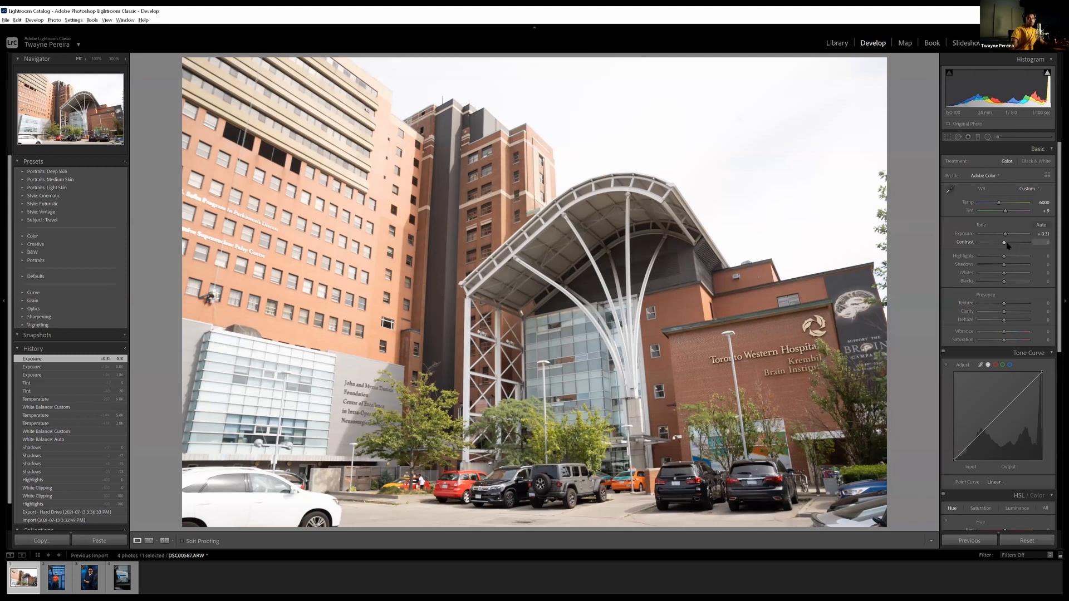
Compare the Contrast extremes of +100 and -100 on the building photo and set Contrast to +15
drag(1005, 243, 1044, 240)
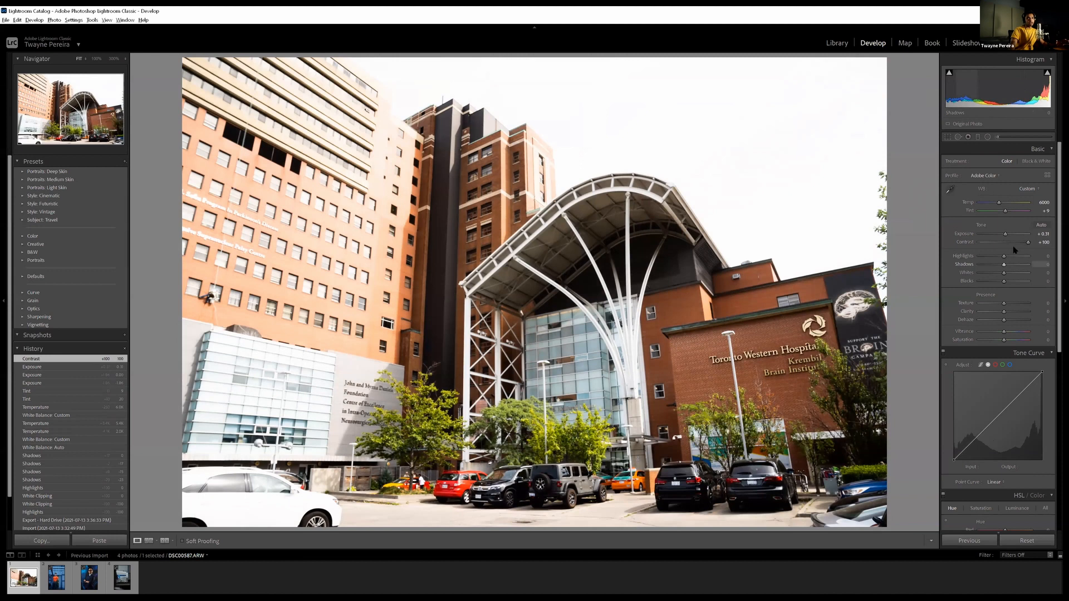
drag(1026, 242, 976, 250)
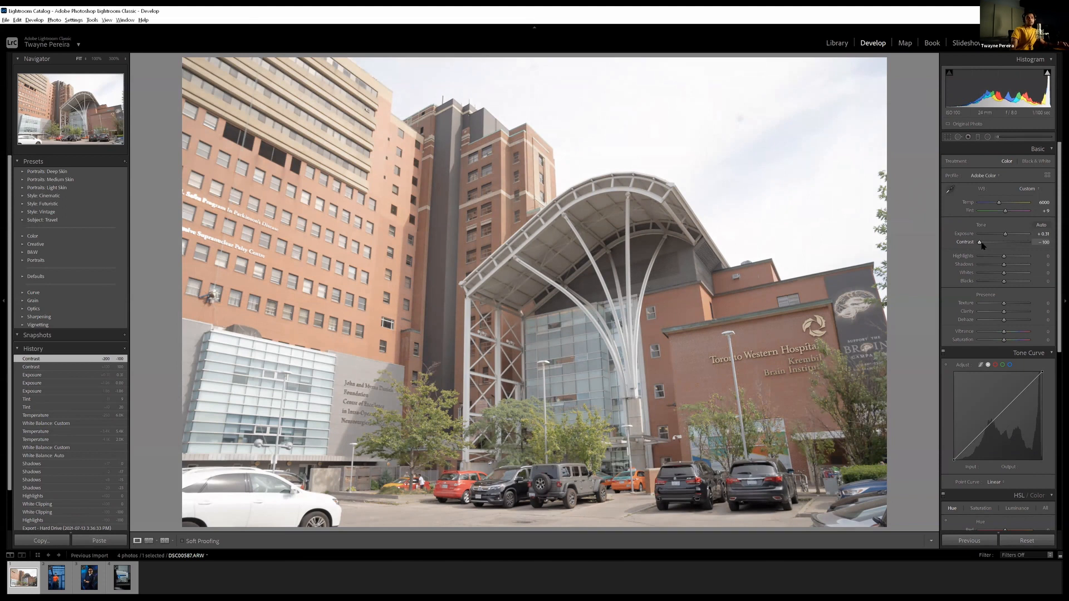
drag(981, 244, 1009, 243)
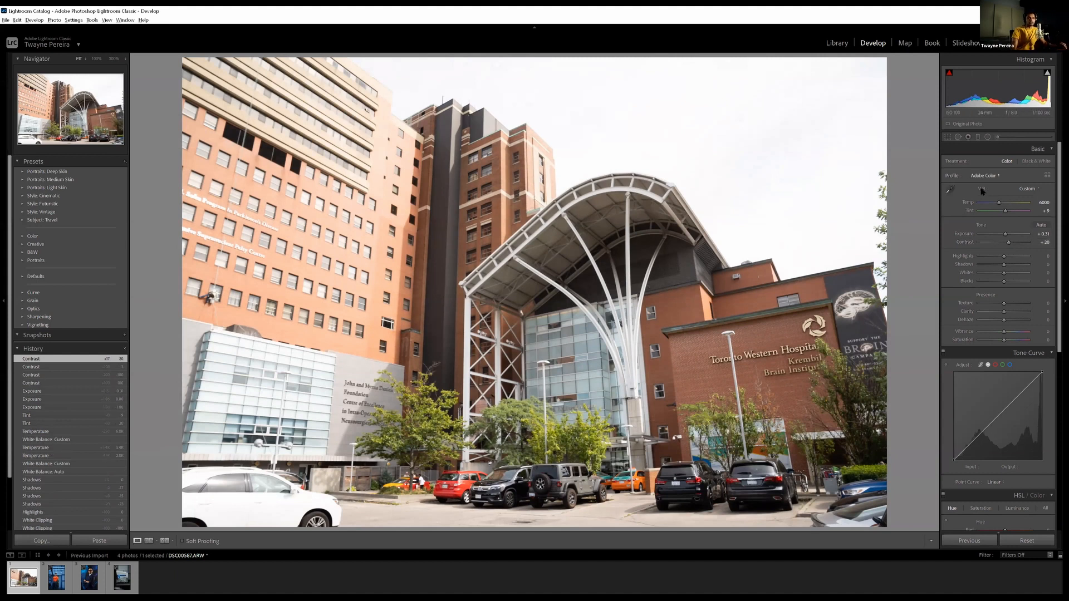
drag(1008, 244, 1008, 246)
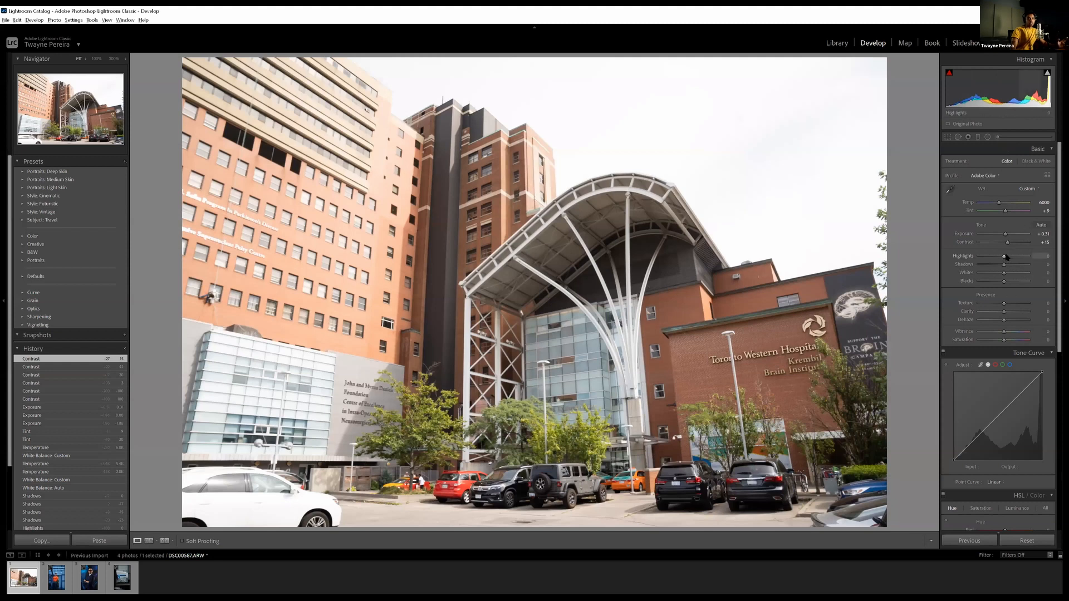
Set Highlights to -100 and Shadows to -35 for the building photo
drag(1004, 257, 1057, 247)
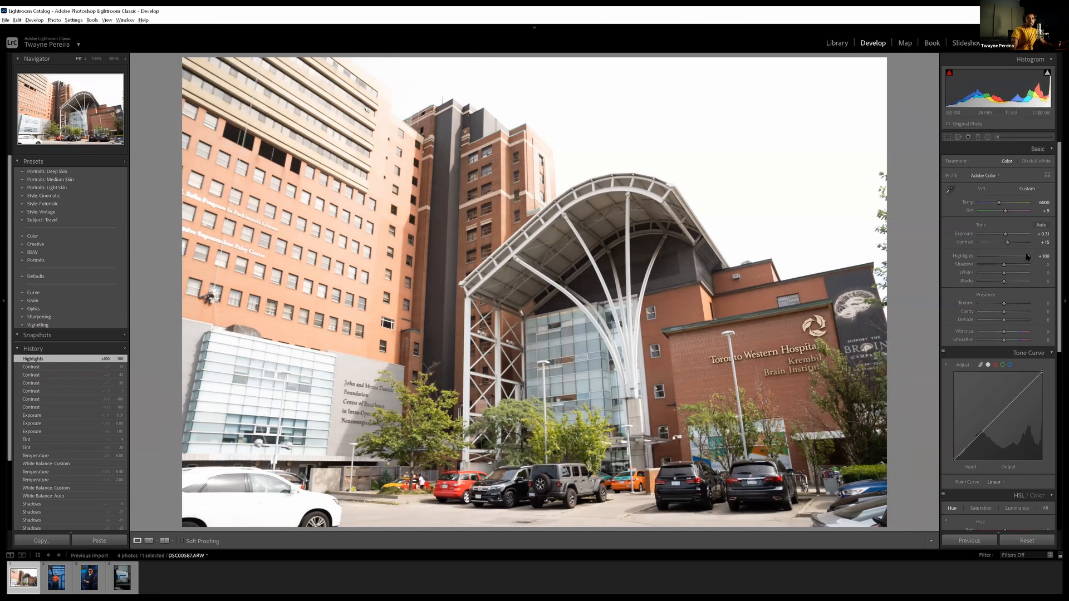
drag(1027, 256, 908, 274)
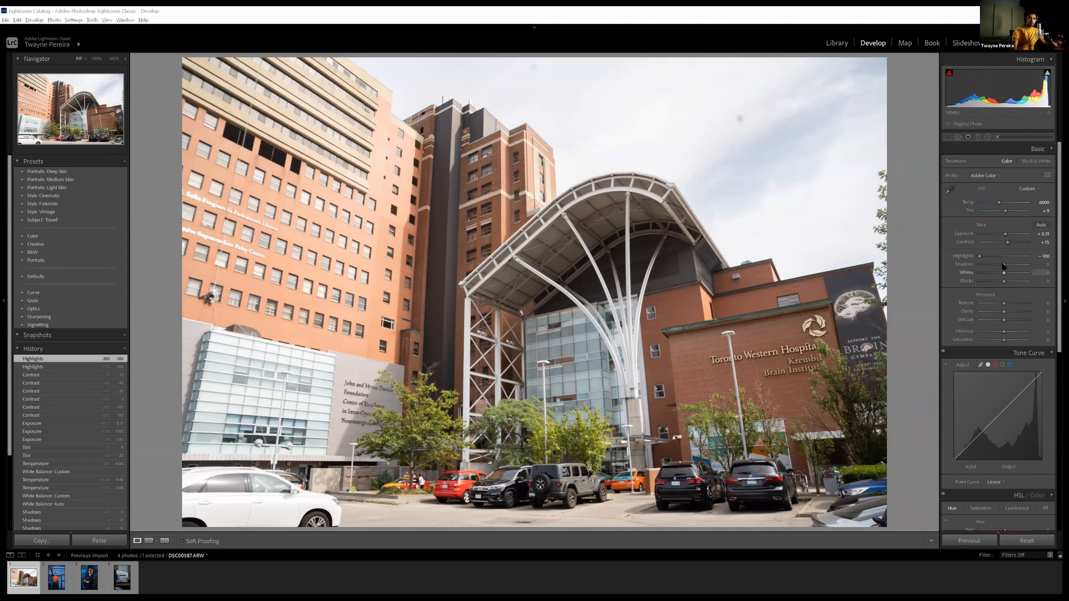
drag(1005, 266, 997, 268)
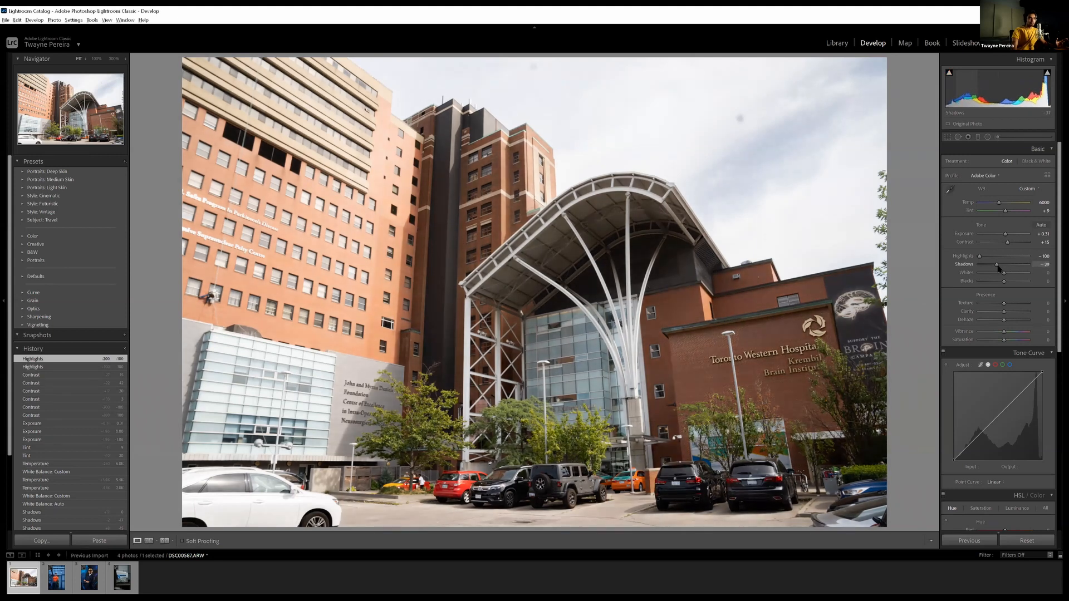
drag(1000, 268, 996, 266)
drag(996, 266, 999, 265)
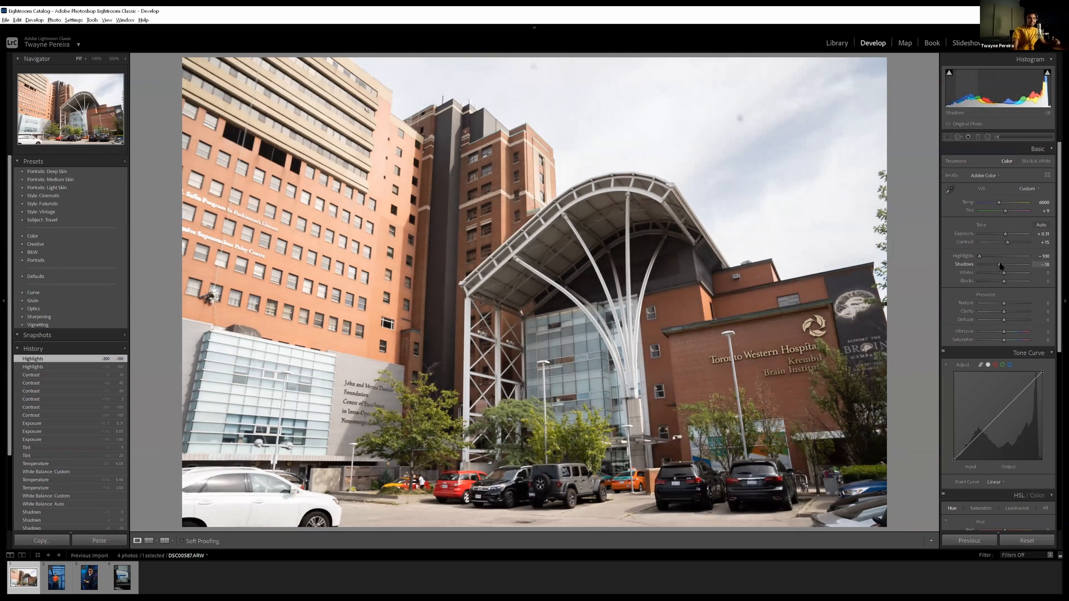
drag(1001, 266, 995, 266)
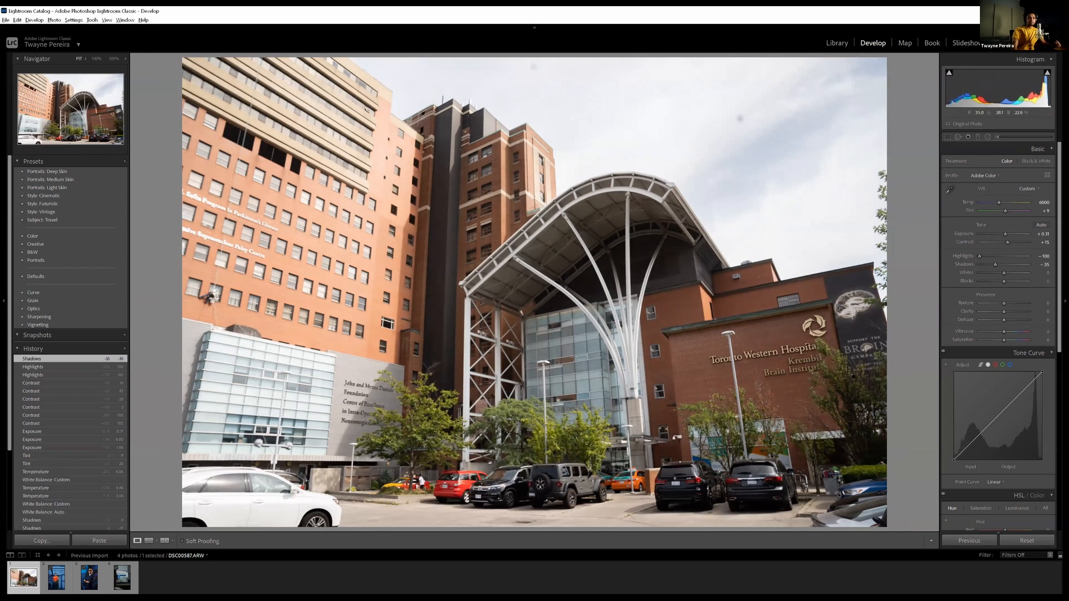
Try Whites at +69, -95 and +59 on the building photo and reset Whites to 0
drag(1058, 189, 1058, 253)
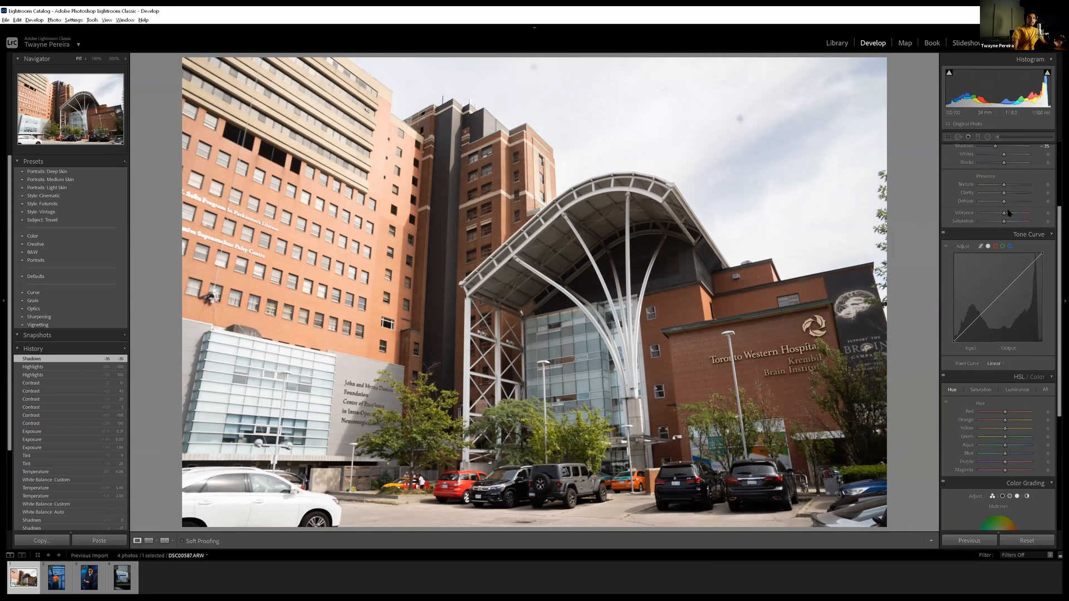
scroll(1008, 213, up, 5)
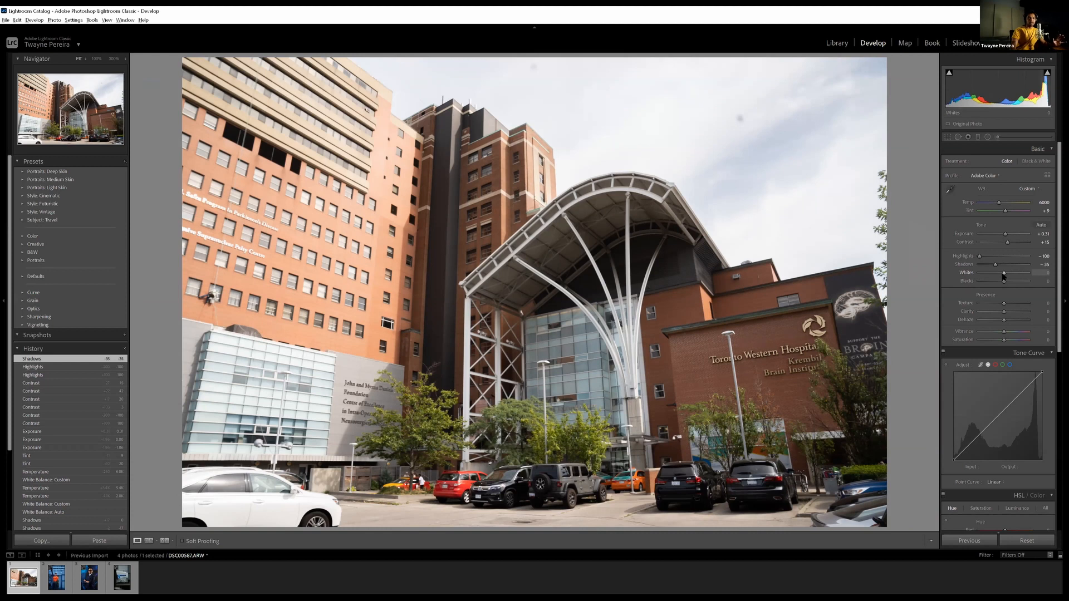
drag(1005, 274, 1024, 270)
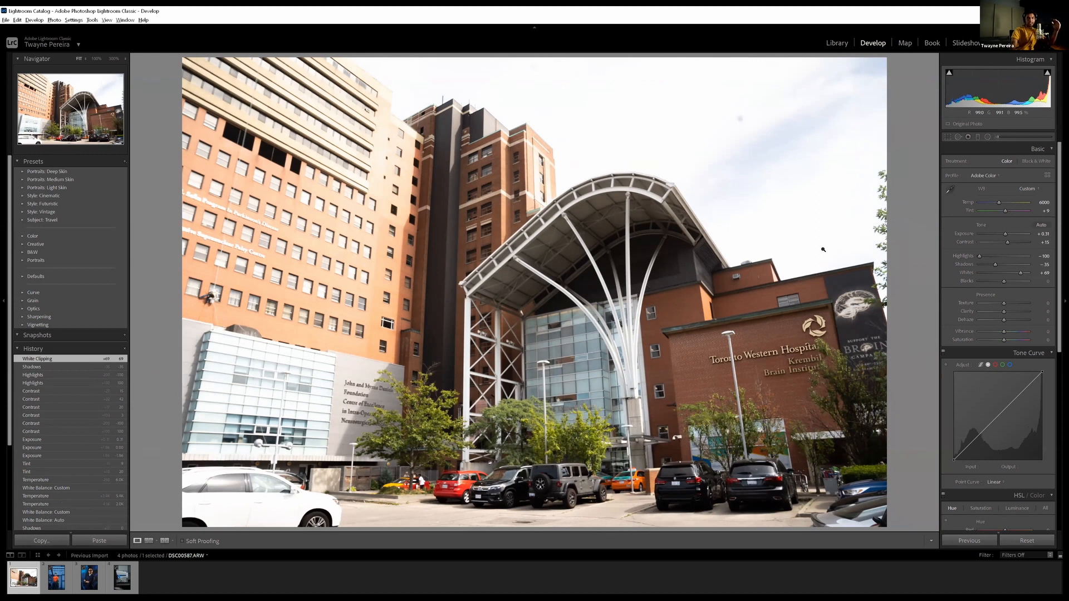
drag(1021, 274, 988, 280)
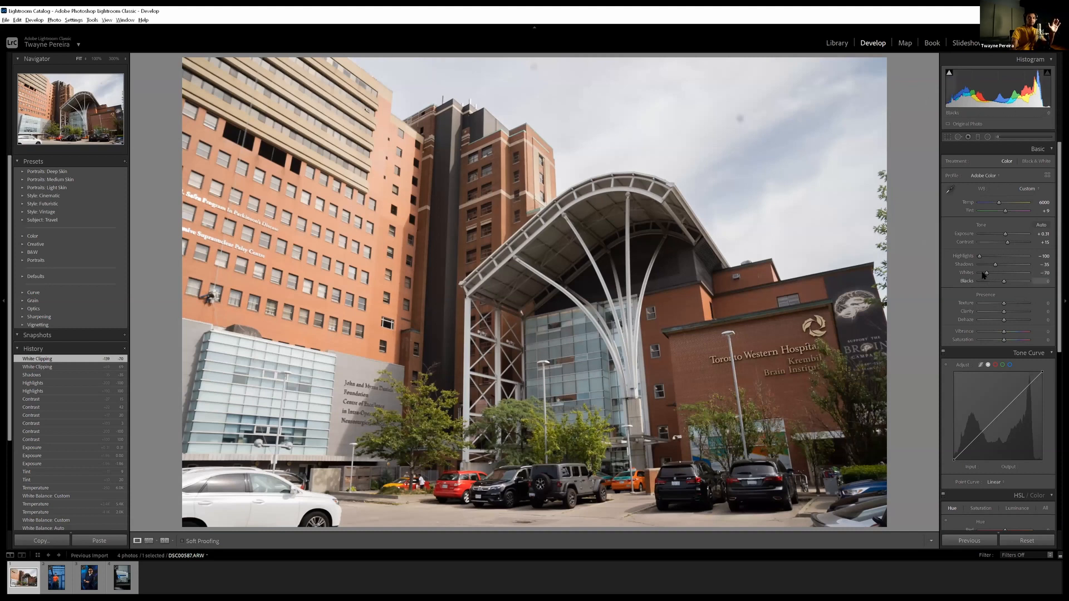
drag(986, 274, 981, 276)
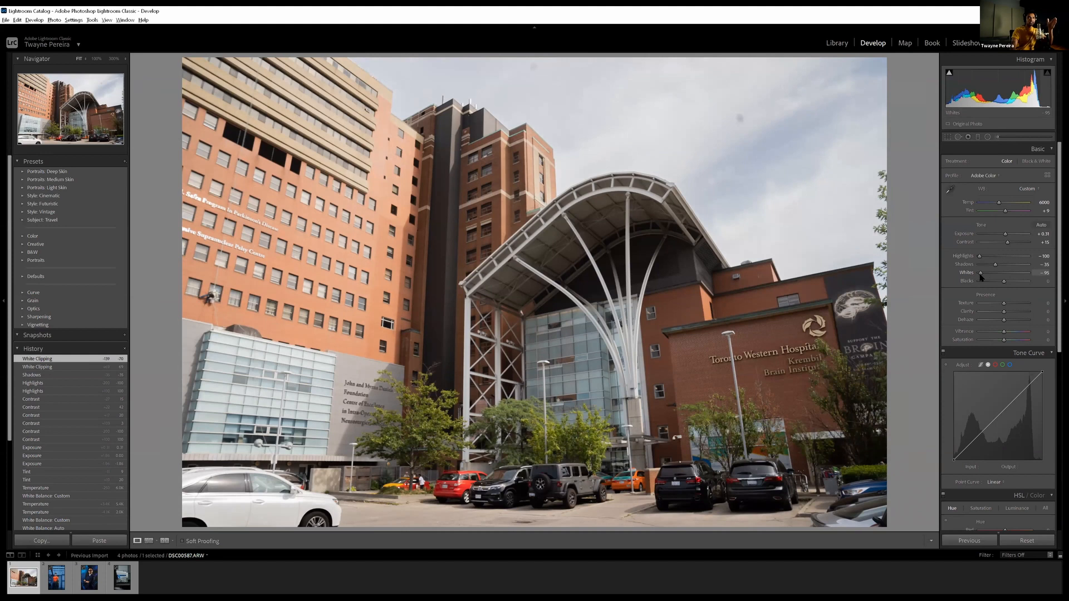
drag(981, 276, 1018, 274)
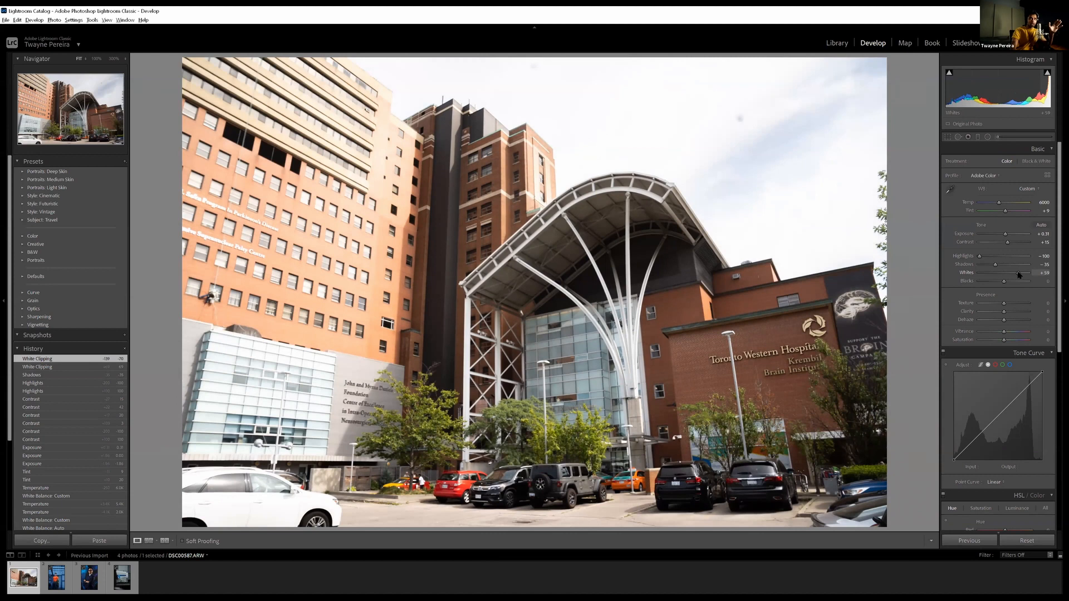
double_click(1007, 277)
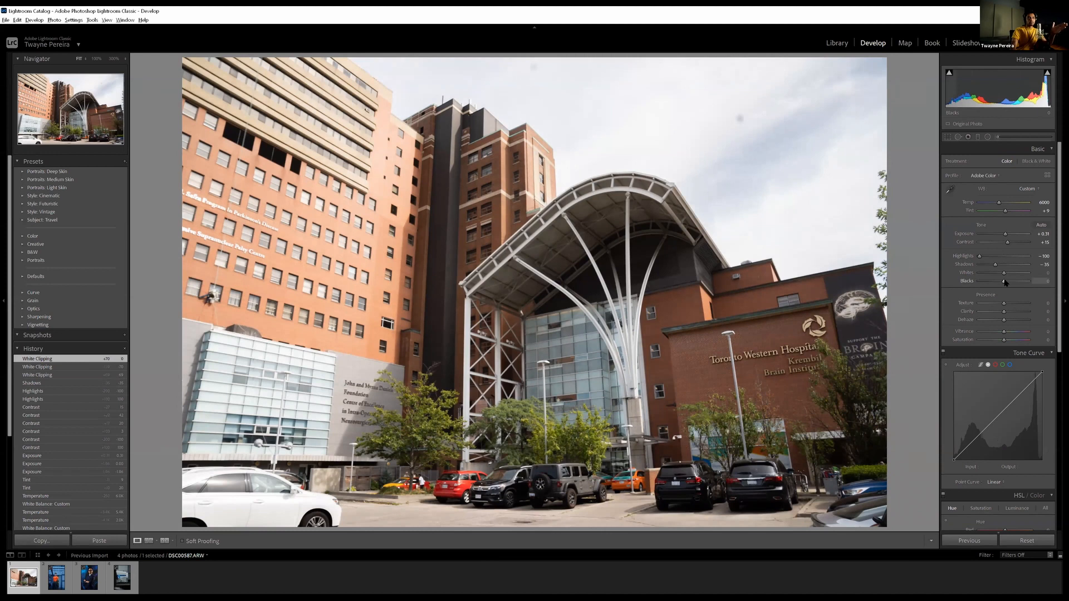
Try Blacks at -90 and -34 on the building photo, and set Shadows to -38 and Blacks to -18
drag(1005, 282, 981, 281)
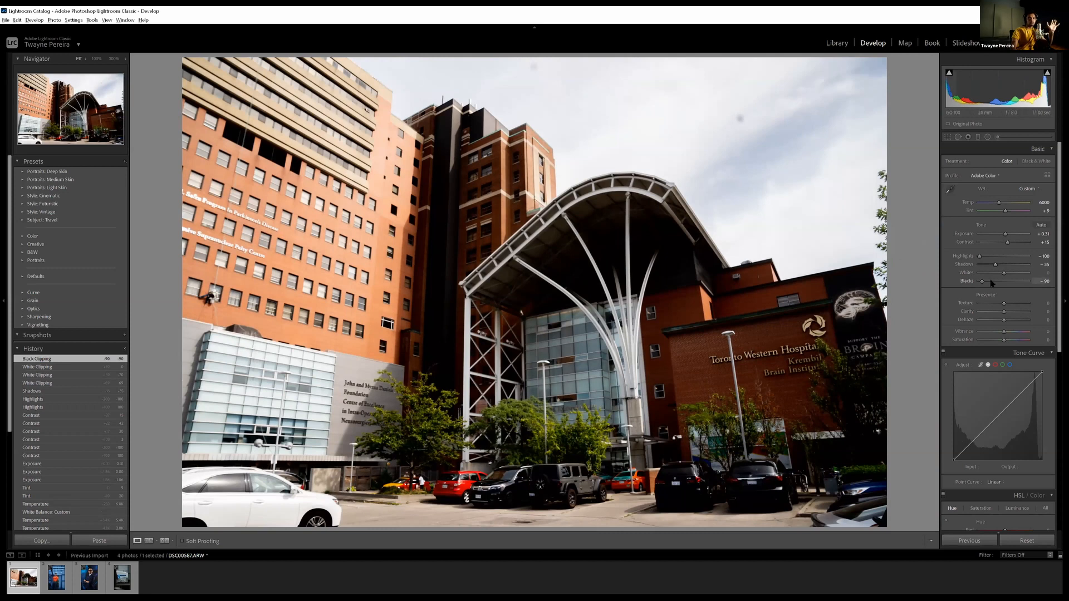
drag(982, 283, 1000, 268)
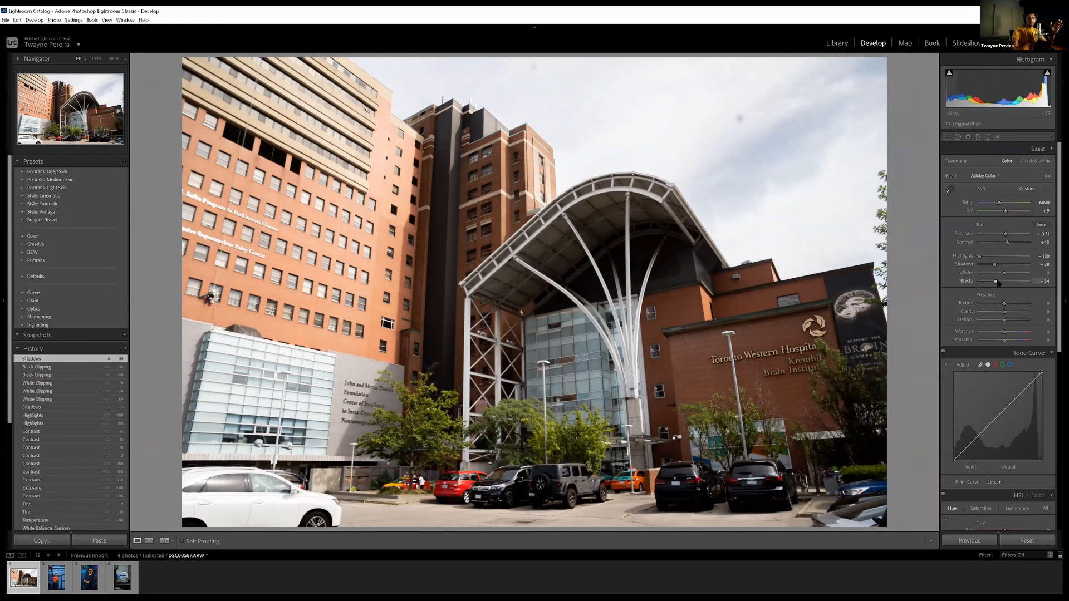
drag(997, 283, 1001, 283)
scroll(1004, 292, down, 3)
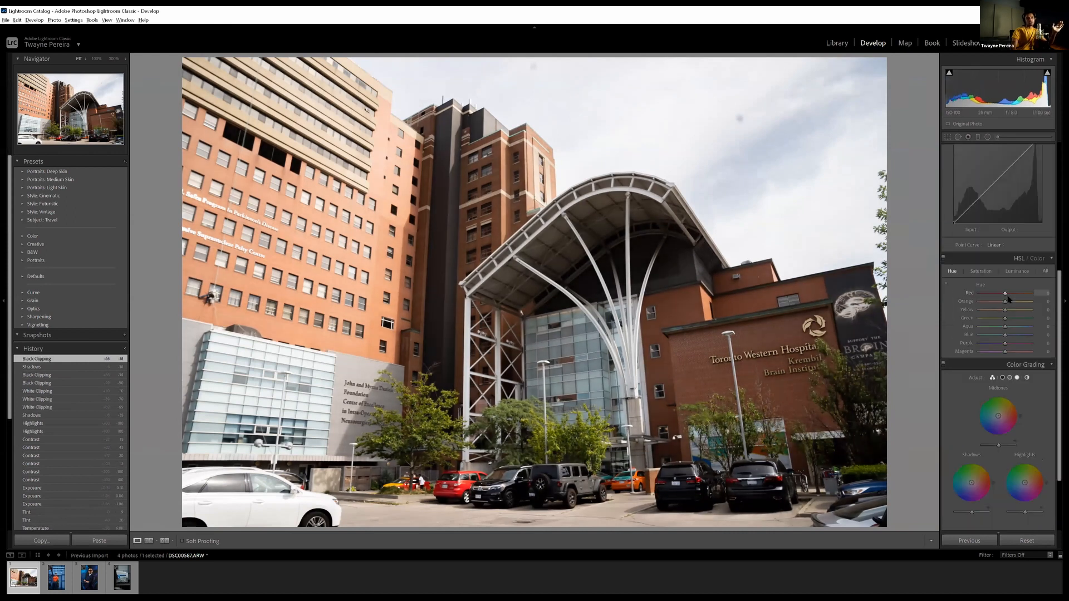
scroll(960, 285, up, 3)
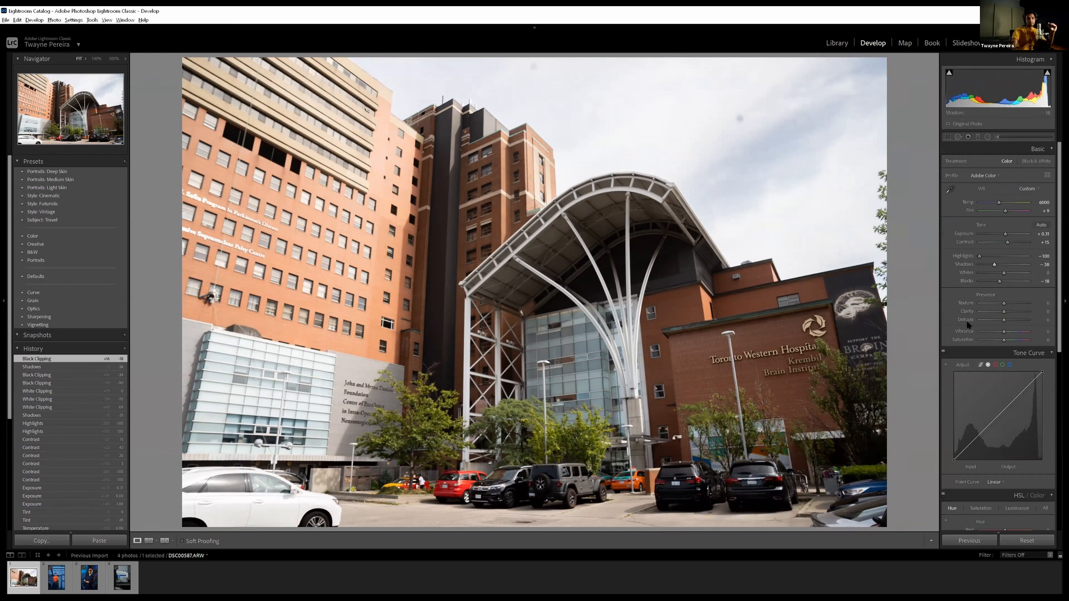
Test Texture at +59 and Clarity at +100 on the building photo, and set Texture to -7 and Clarity to -2
scroll(969, 313, down, 2)
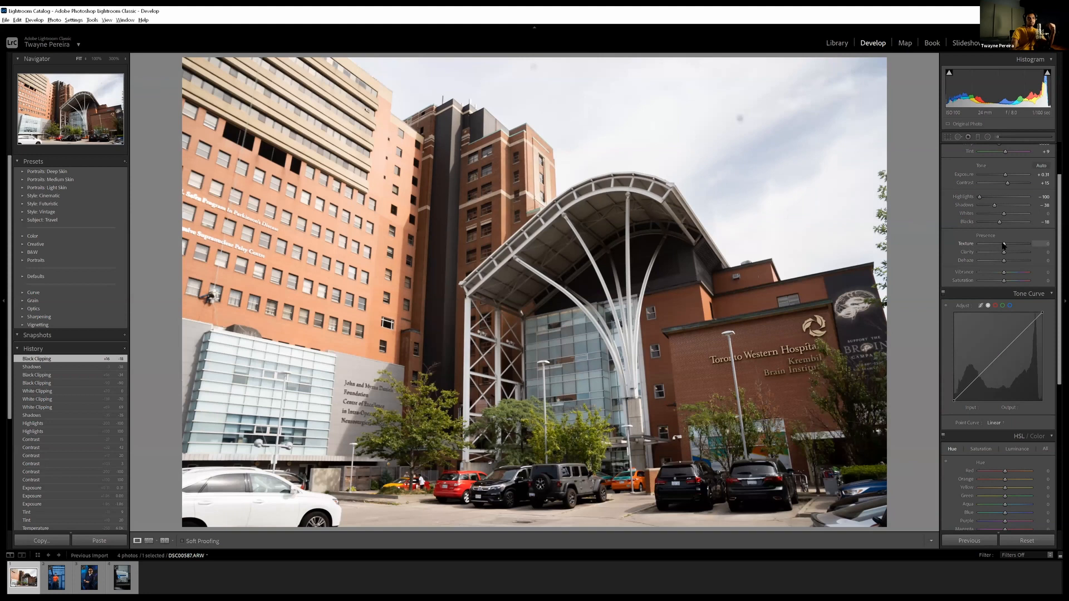
drag(1003, 244, 1010, 244)
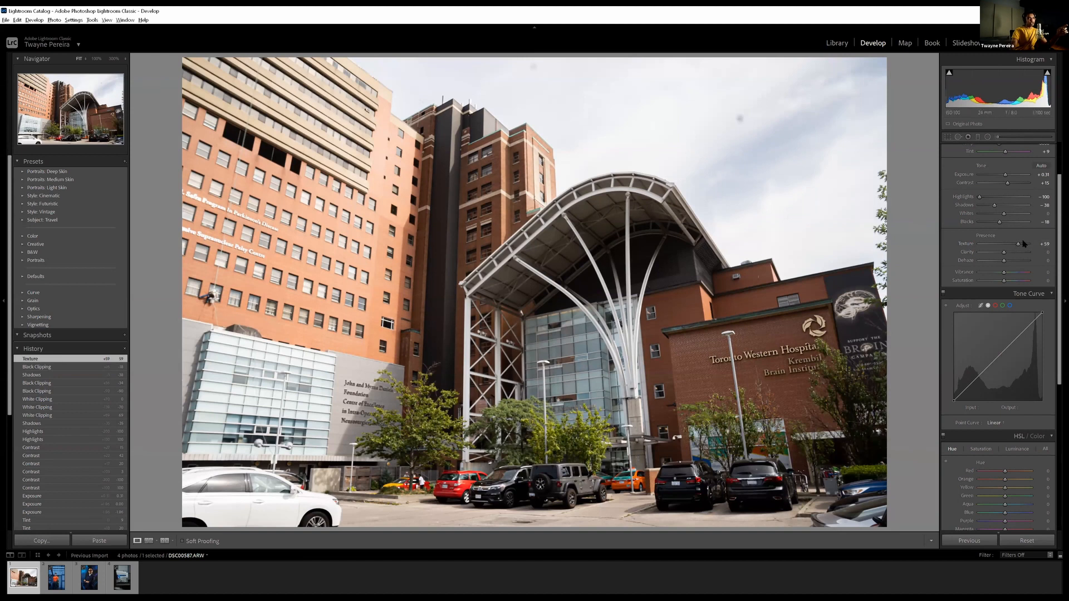
mouse_move(1018, 243)
mouse_down()
mouse_move(1028, 244)
mouse_move(1004, 248)
mouse_up()
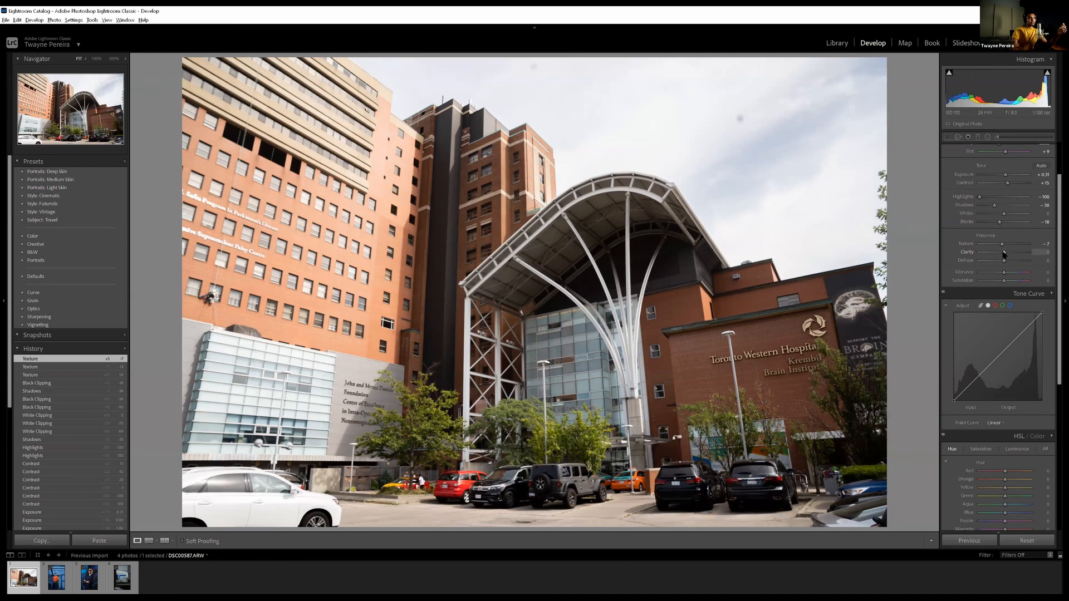
drag(1013, 254, 1045, 247)
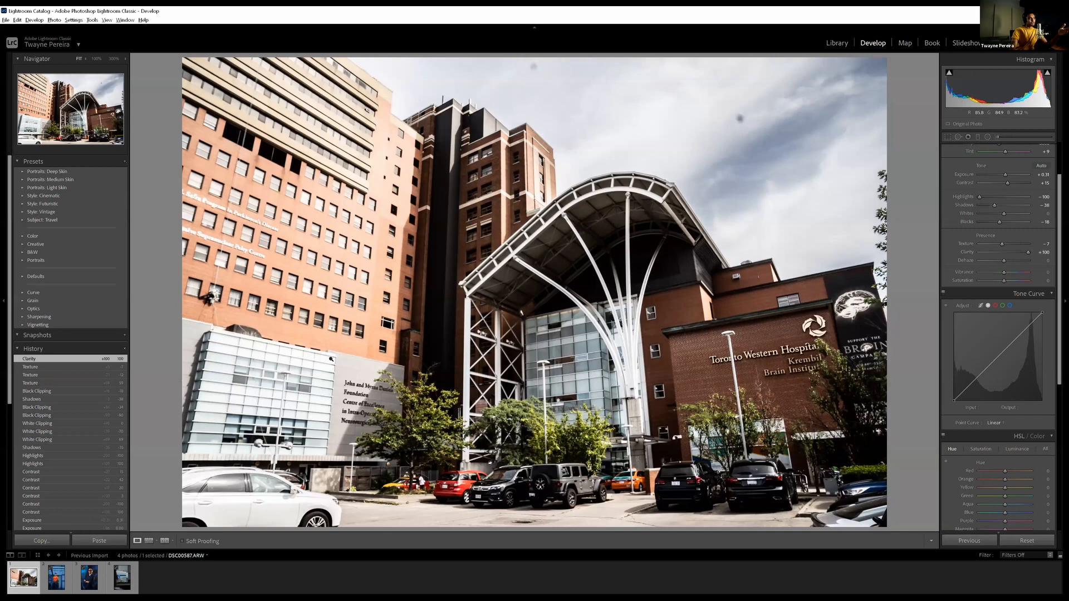
drag(1028, 252, 1003, 264)
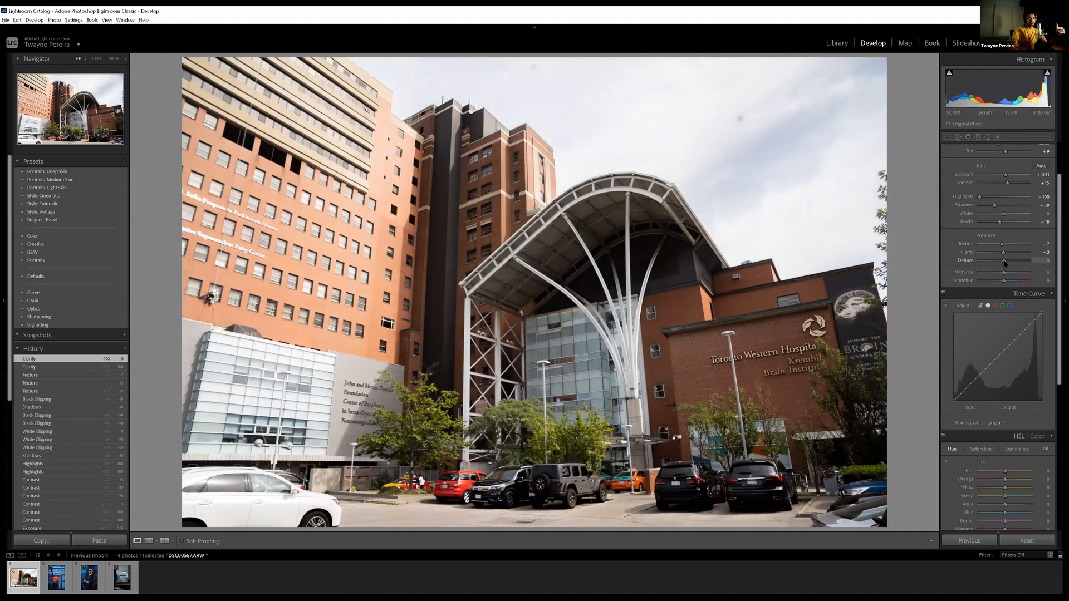
Try a strong Dehaze of +83 on the building photo and reset Dehaze to 0
drag(1014, 262, 1025, 260)
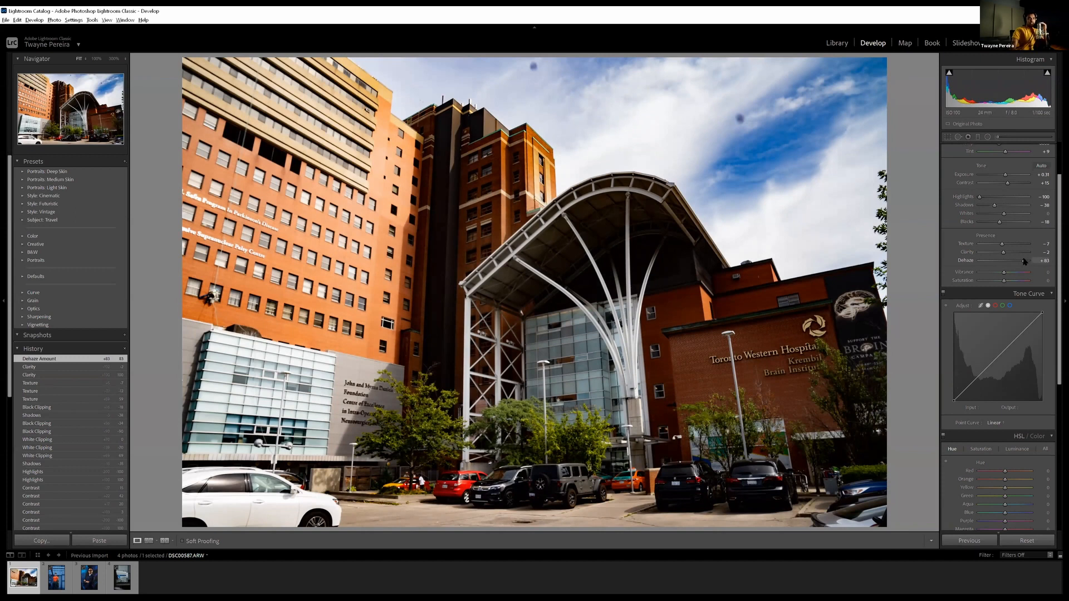
drag(1023, 261, 1000, 262)
double_click(1001, 262)
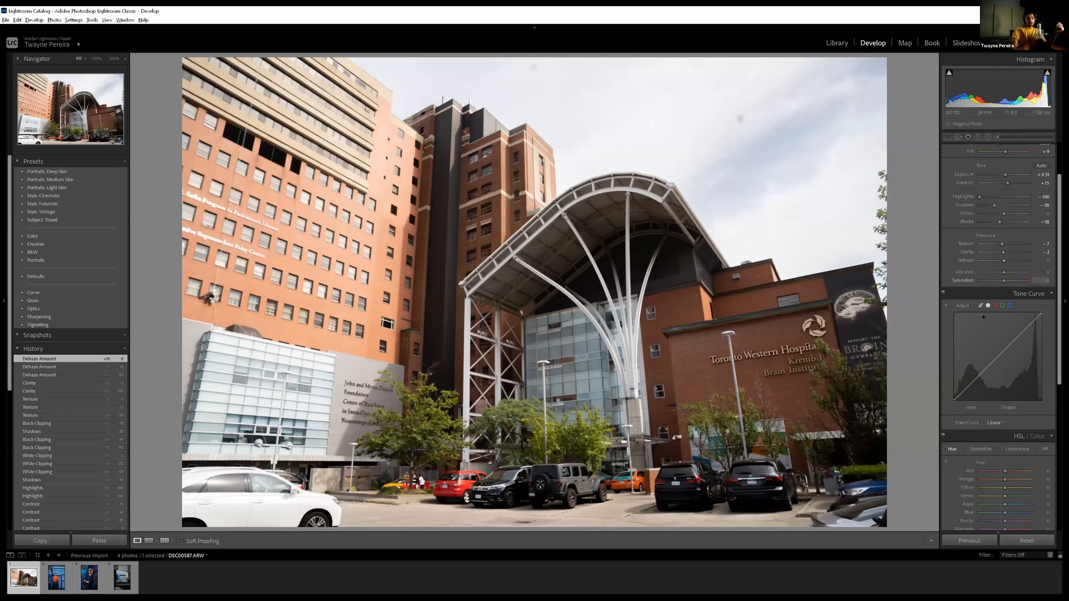
Test Vibrance up to +100 on the building photo and set Vibrance to +5
scroll(989, 278, down, 1)
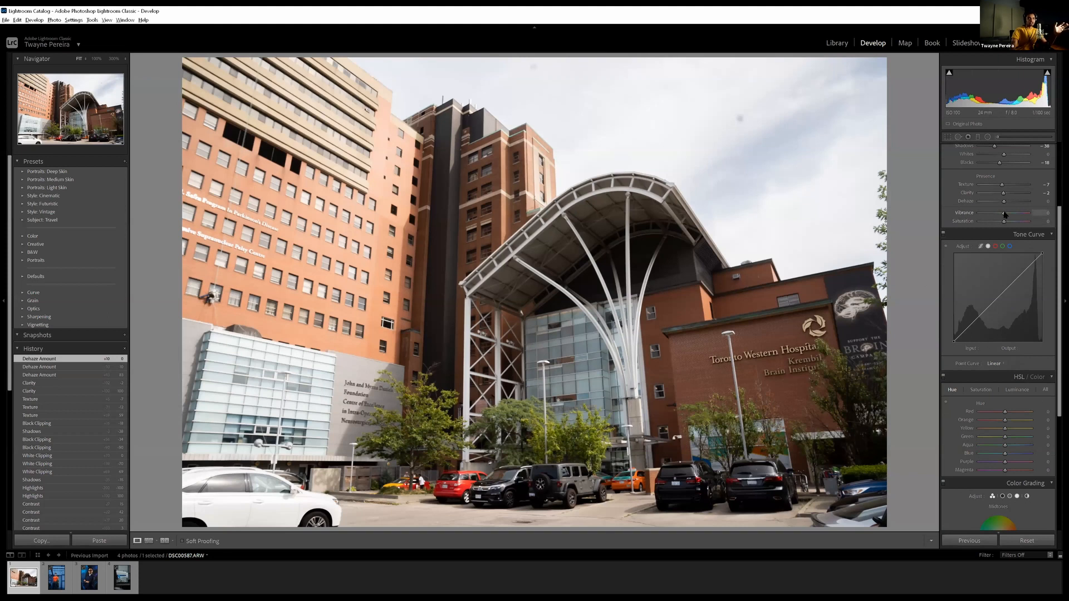
drag(1005, 214, 1026, 210)
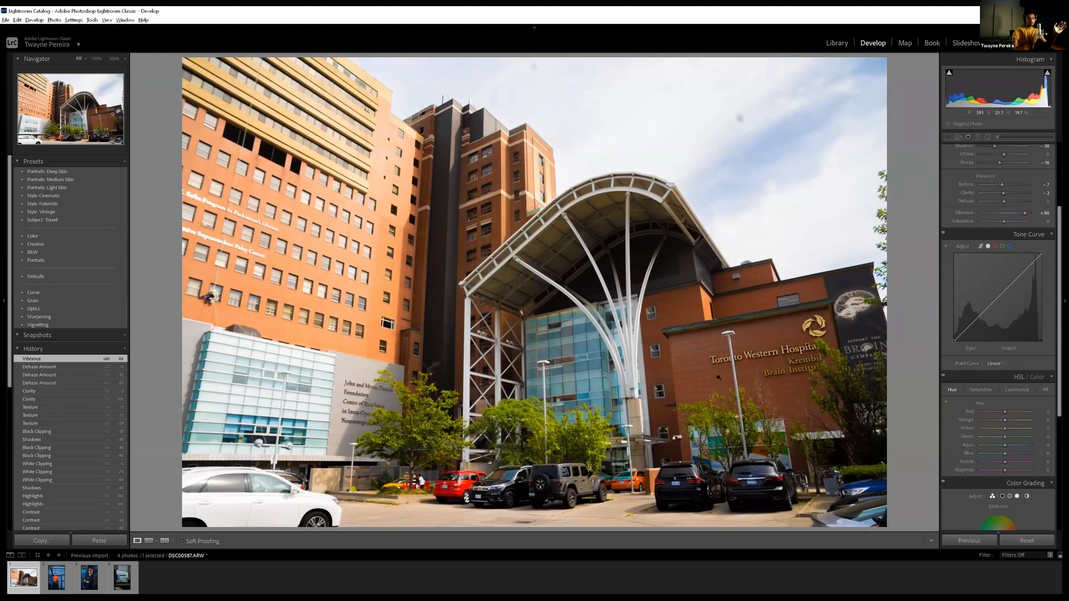
mouse_move(1027, 214)
mouse_down()
mouse_move(1037, 213)
mouse_move(1027, 215)
mouse_up()
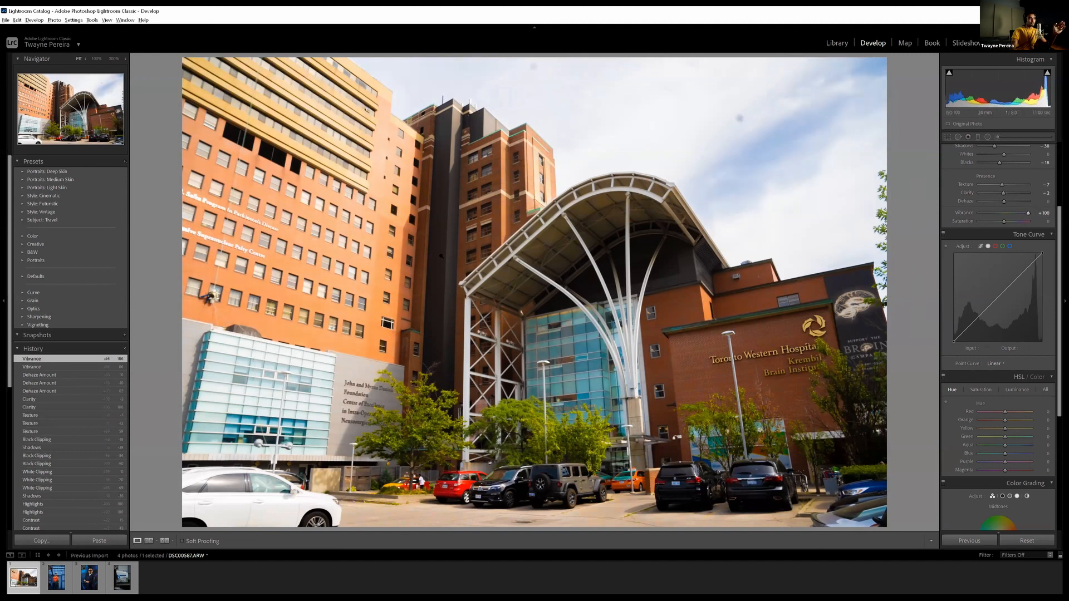
drag(1026, 215, 1006, 220)
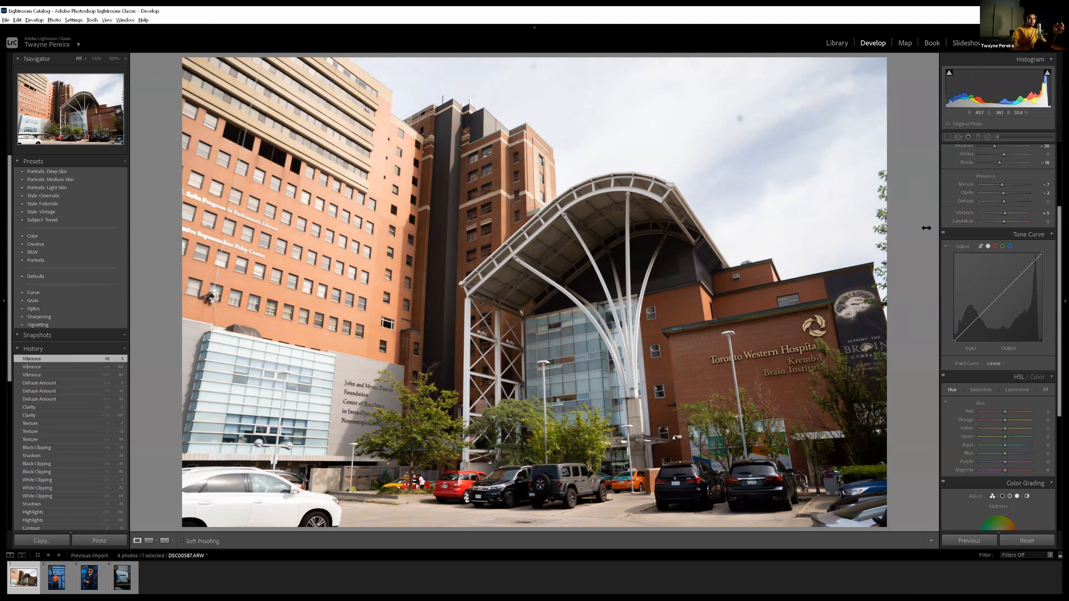
Try Saturation at +100 and -5 on the building photo and set Saturation to +23
drag(1005, 221, 1041, 216)
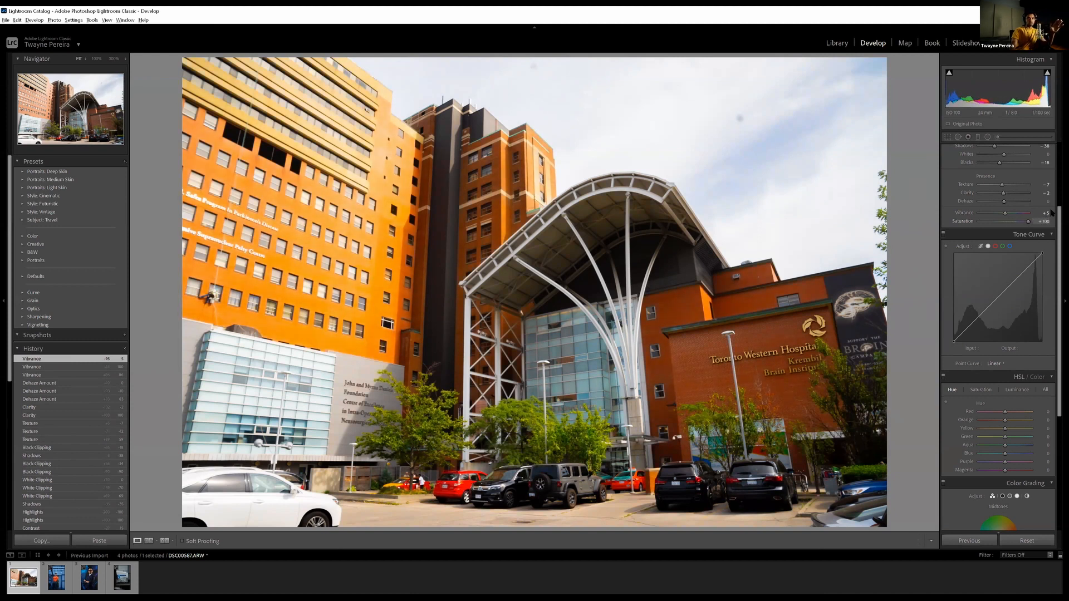
drag(1051, 212, 1006, 226)
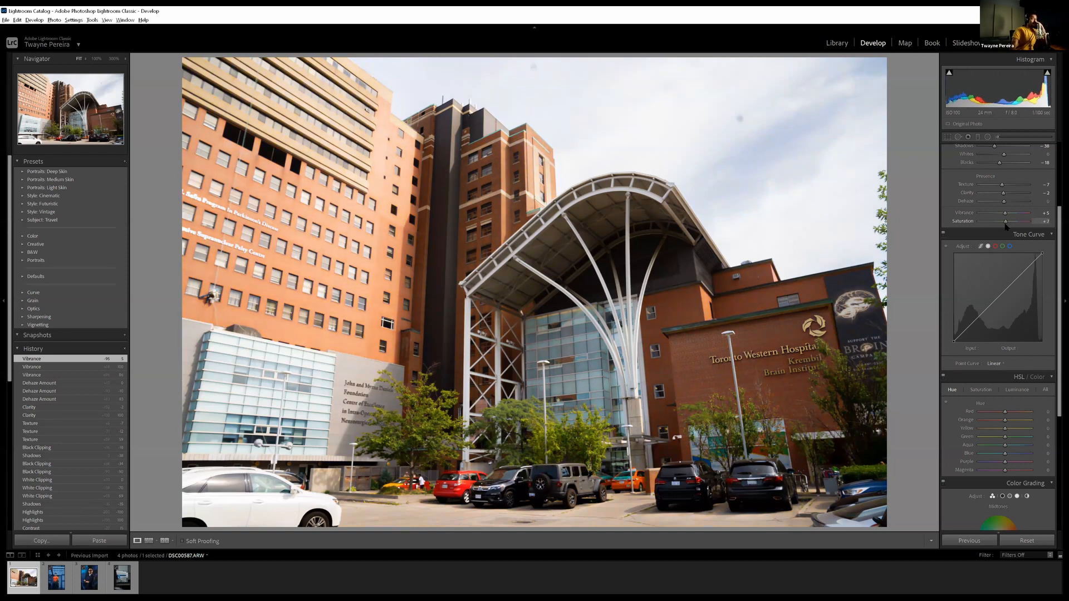
drag(1006, 227, 1002, 227)
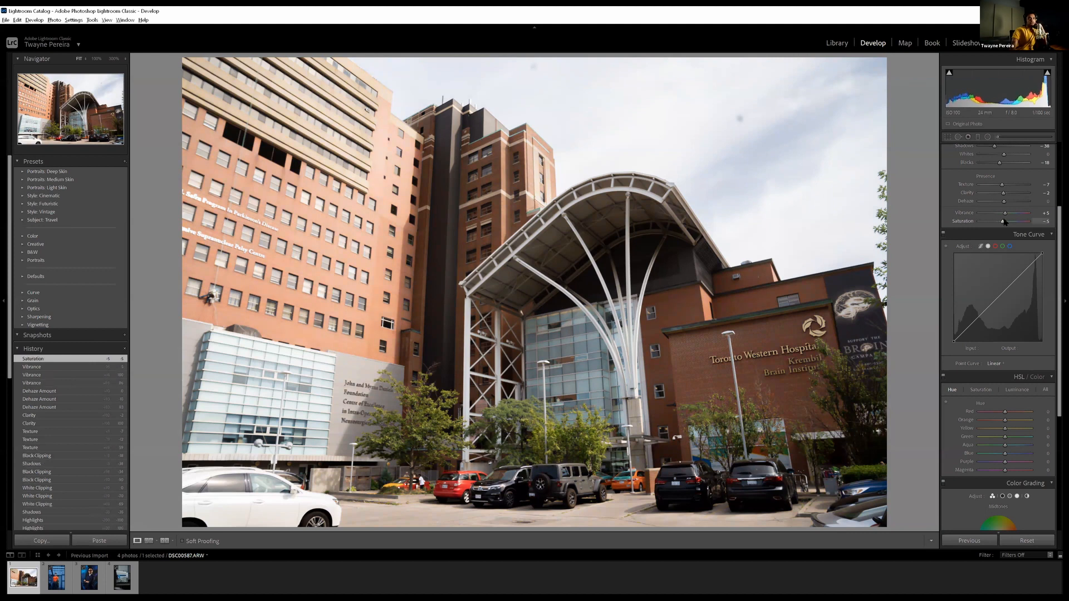
drag(1005, 222, 1004, 222)
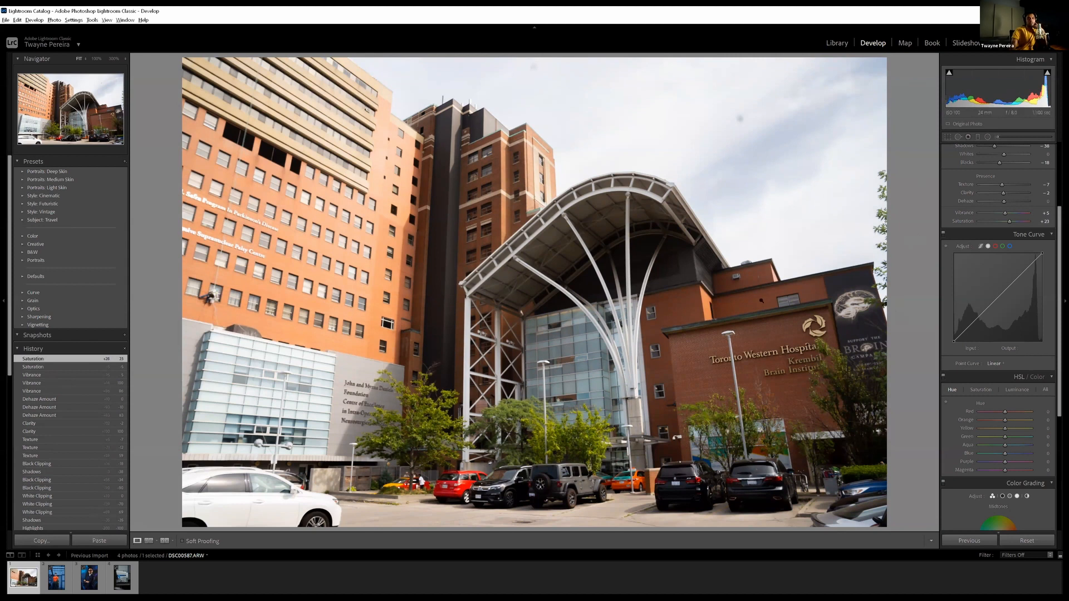
Examine the Tone Curve's separate red, green and blue channel curves
scroll(1005, 298, down, 3)
scroll(997, 295, up, 3)
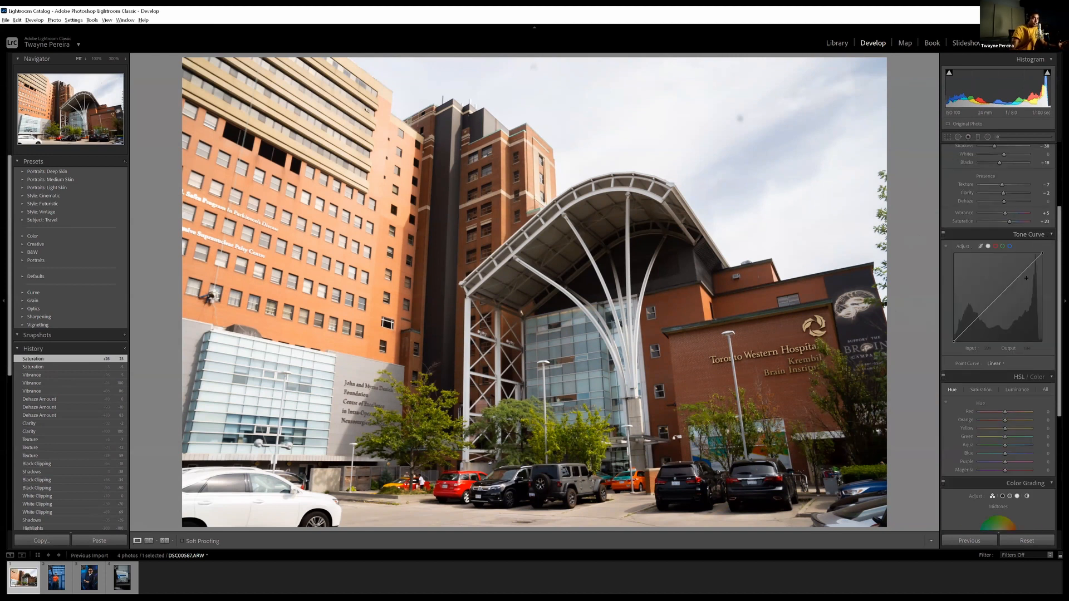
scroll(974, 196, up, 2)
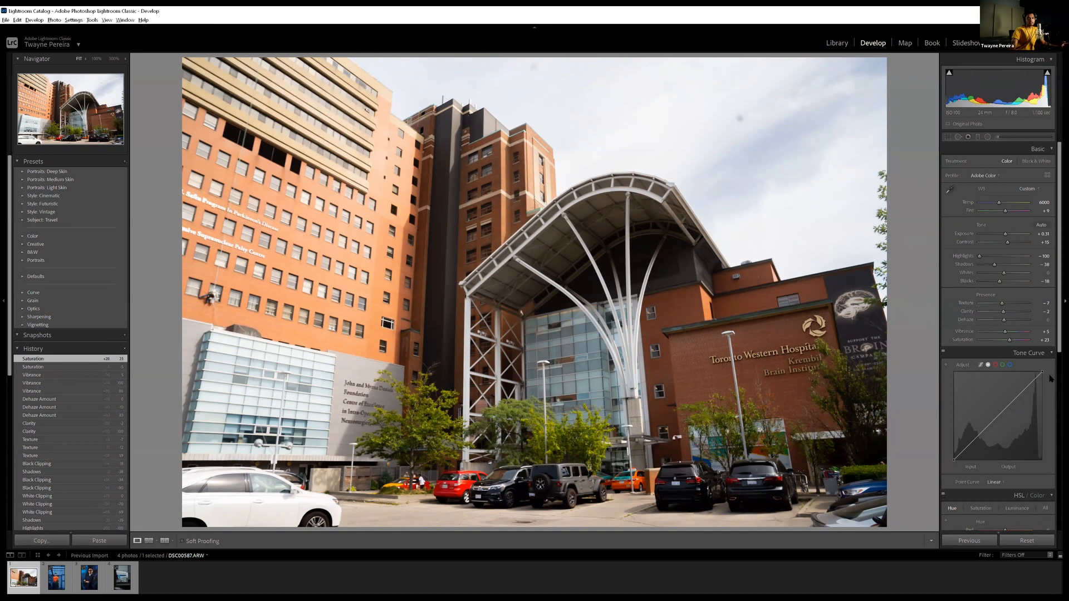
scroll(1050, 378, down, 2)
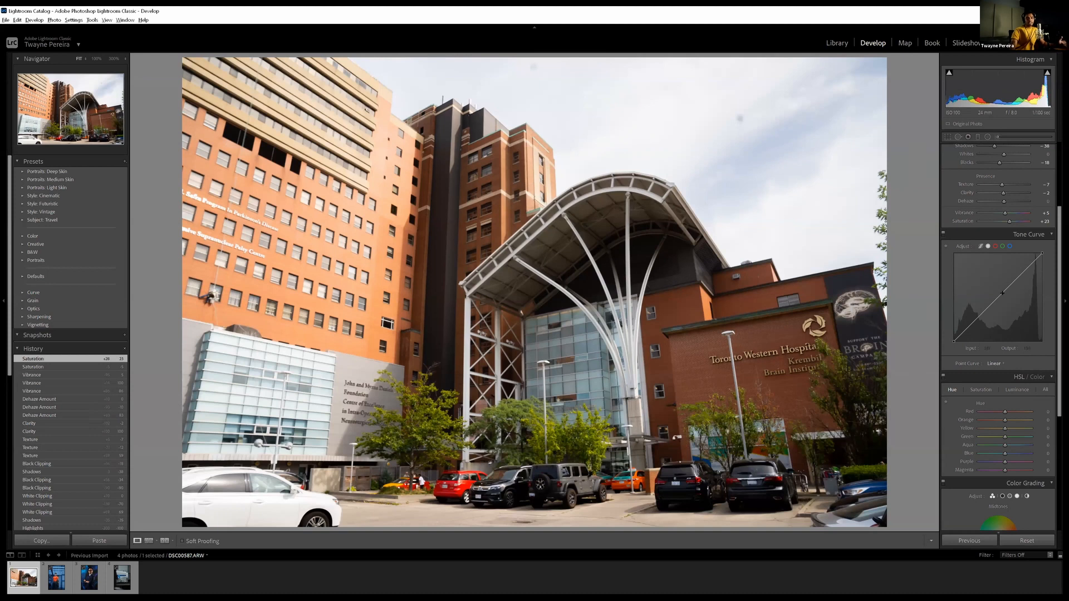
click(995, 246)
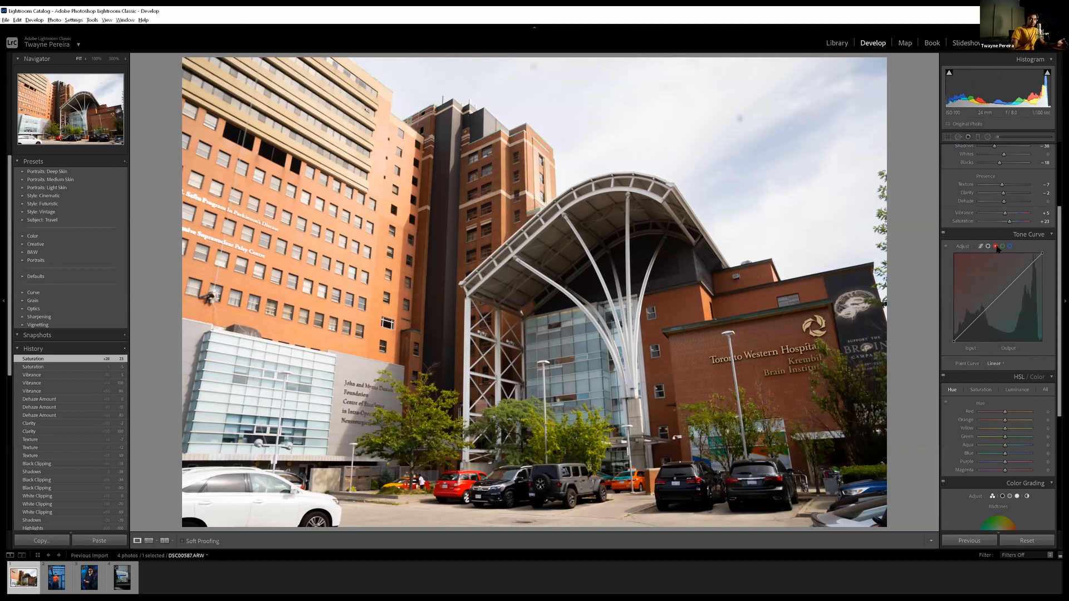
click(1003, 247)
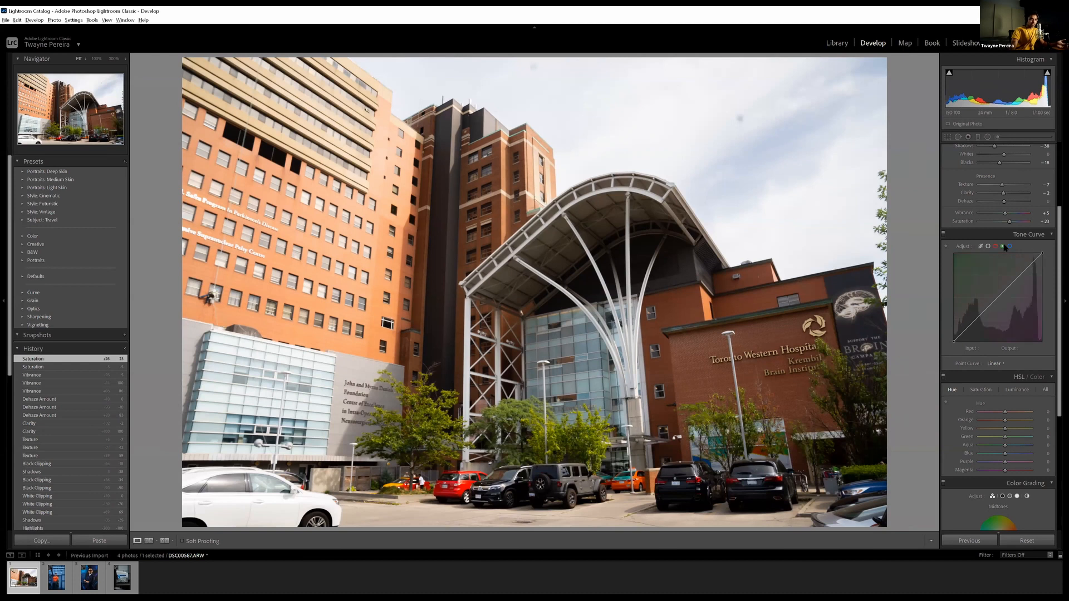
click(1010, 247)
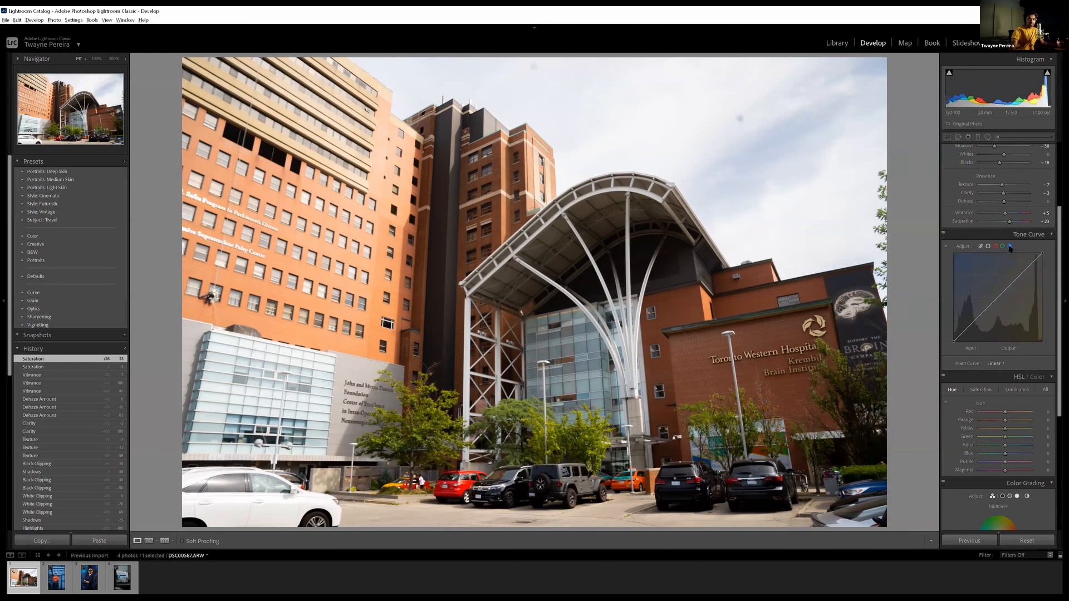
Try bending the red channel's tone curve around its midtones and restore it to a straight line
click(994, 246)
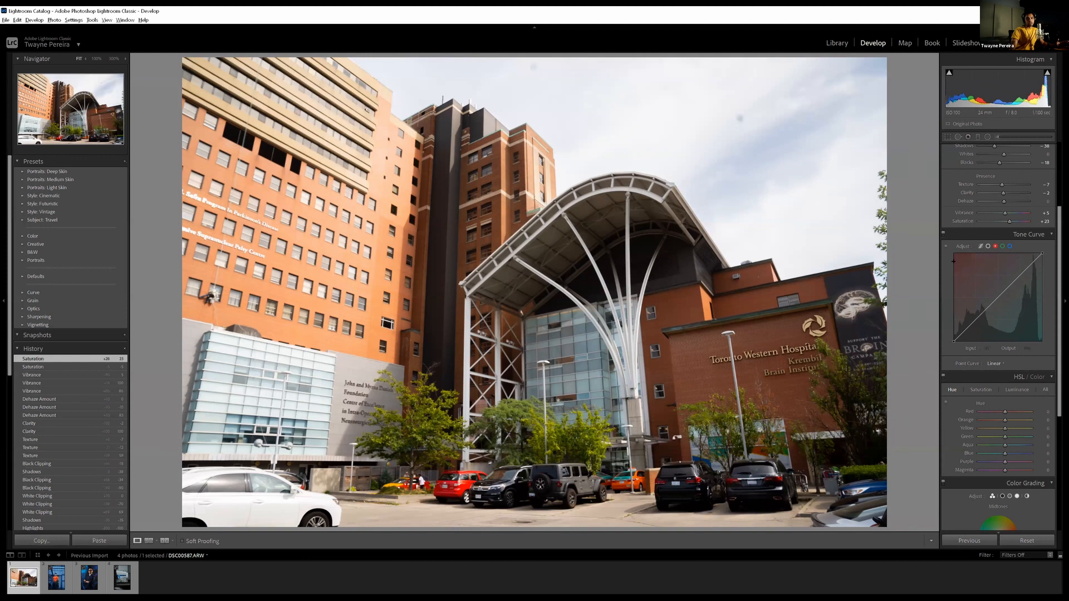
click(997, 299)
drag(996, 297, 1005, 302)
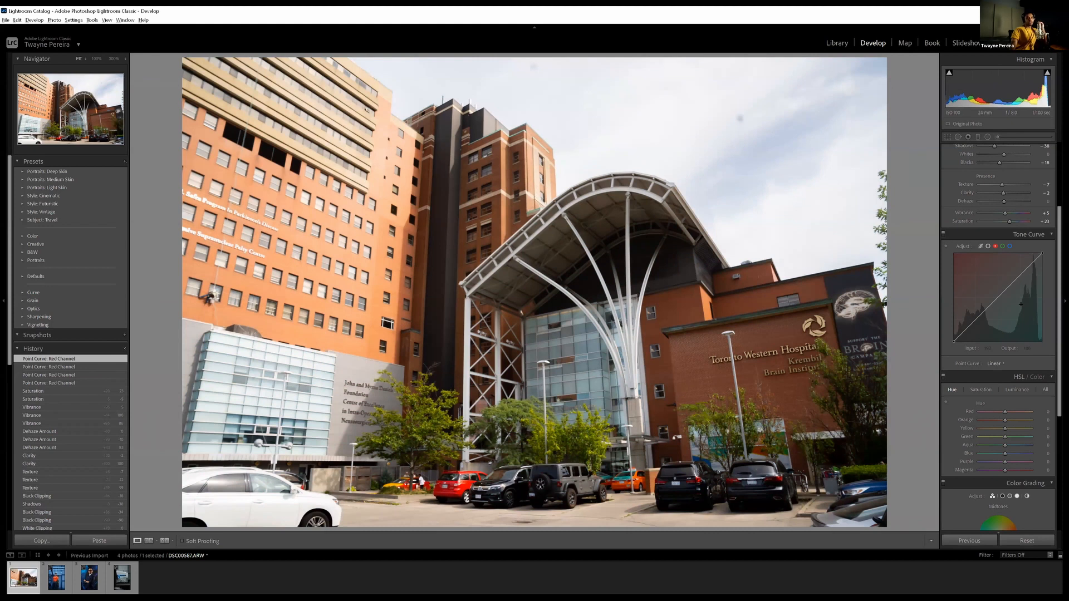
Shape the main point curve into an S, with a highlight point at input 192, output 206 and a shadow point at input 52, output 34
click(1008, 246)
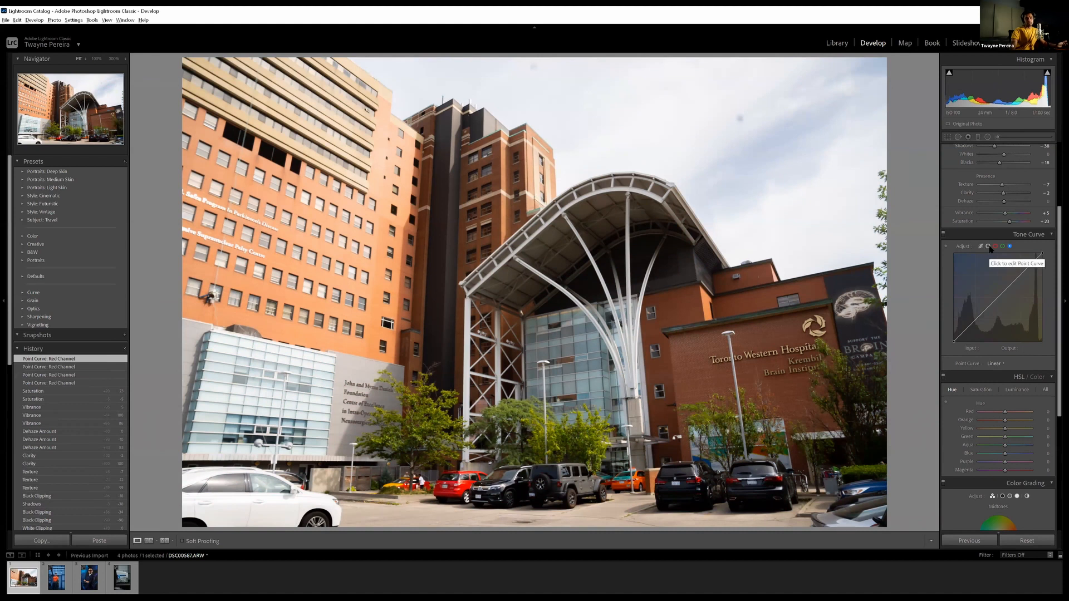
click(989, 247)
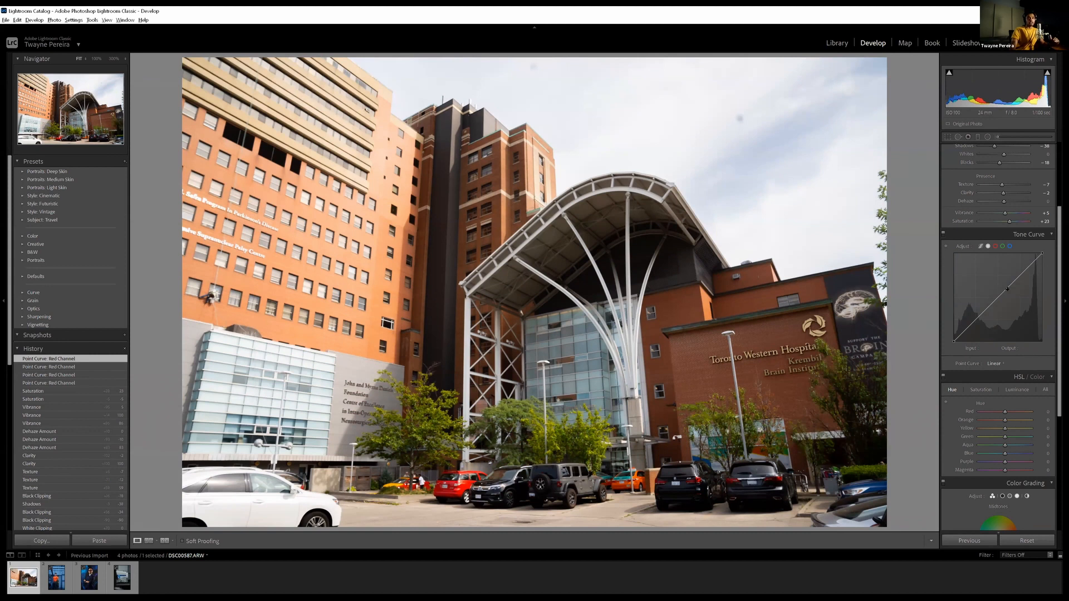
scroll(986, 210, up, 2)
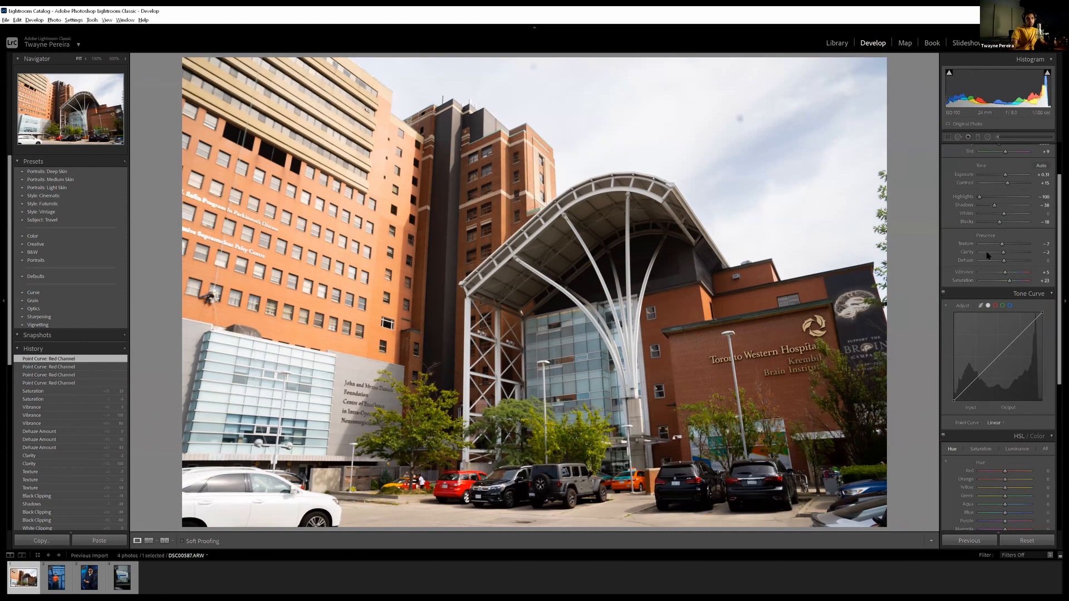
click(1020, 335)
drag(1021, 335, 1019, 329)
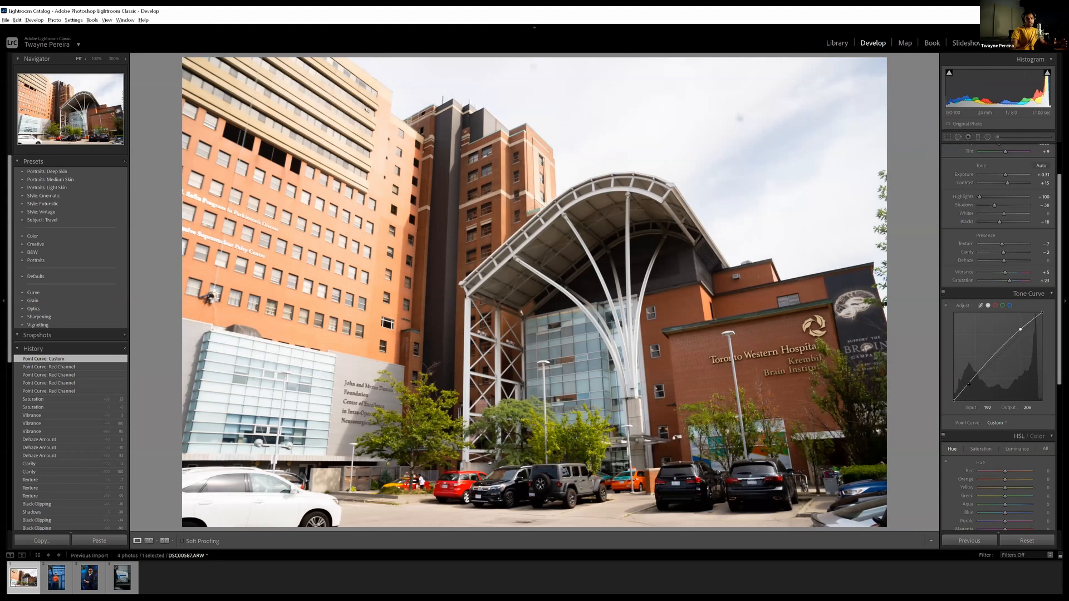
click(972, 389)
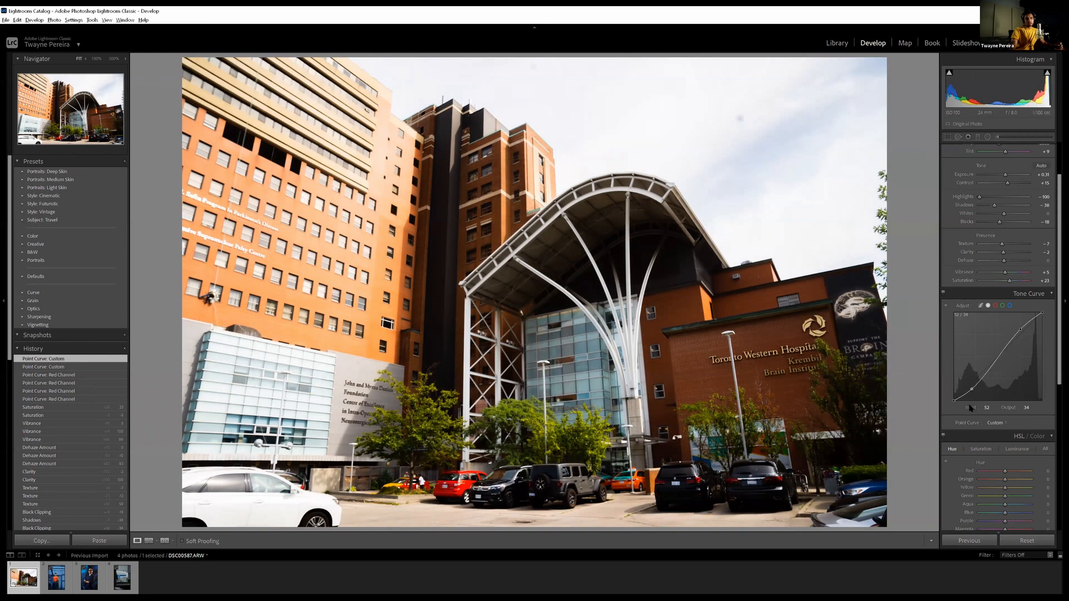
Add three midtone points to the main point curve and move the uppermost to about input 162, output 150
click(988, 372)
click(998, 361)
click(1007, 347)
drag(1007, 348, 1010, 349)
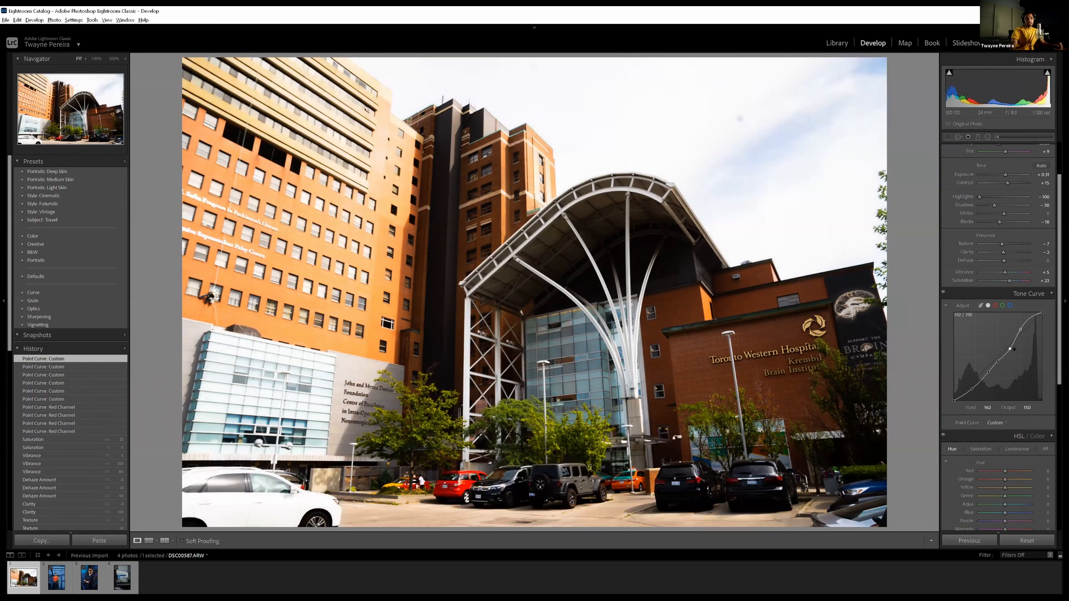
Remove all added points from the main point curve to restore it to a straight line
double_click(1009, 348)
double_click(1020, 329)
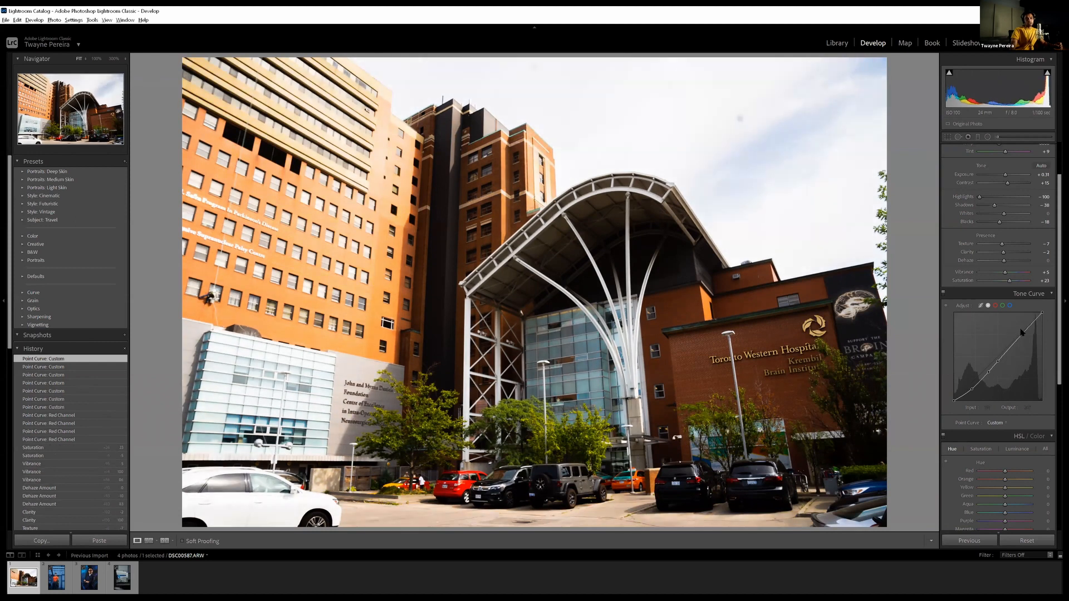
double_click(997, 362)
double_click(989, 372)
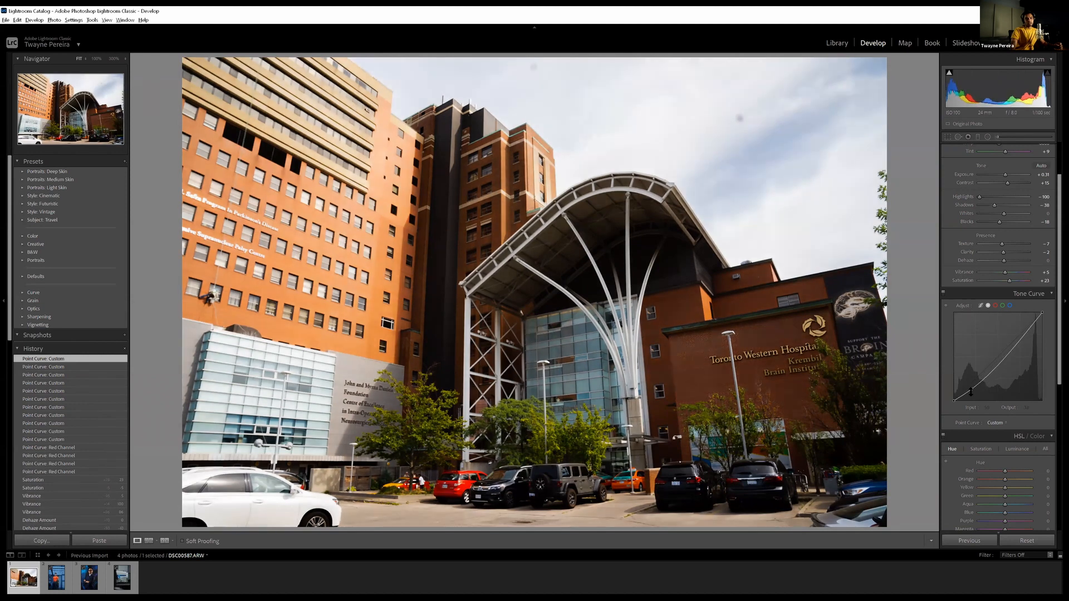
double_click(970, 392)
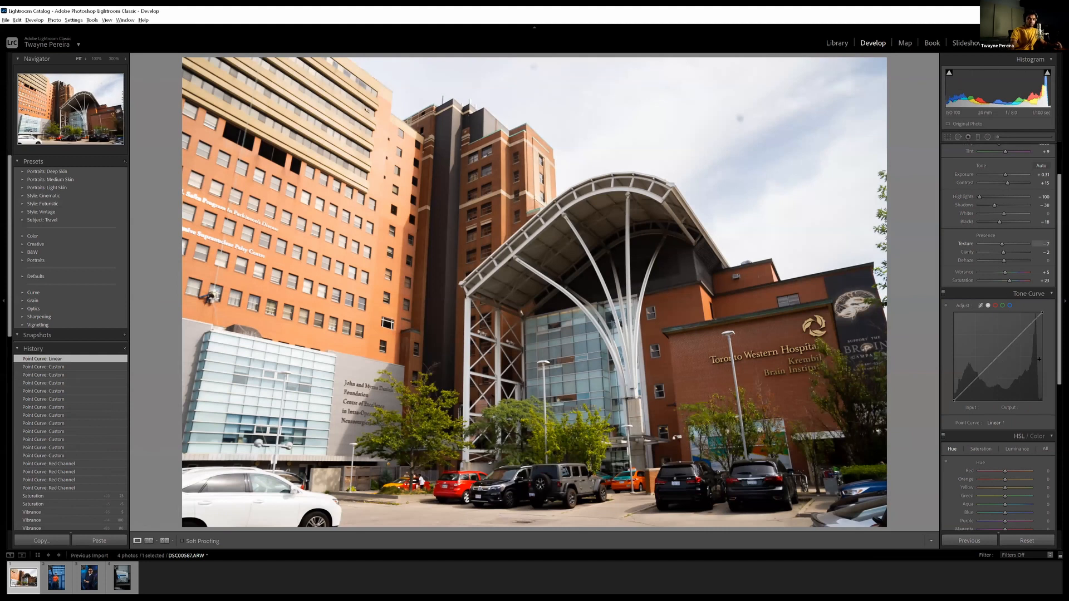
Shift the HSL hues: Red -4, Orange -25, Yellow +36, Green -54, Aqua +47, Blue -65, Purple +46 and Magenta +5
scroll(1038, 359, down, 4)
scroll(1039, 361, up, 5)
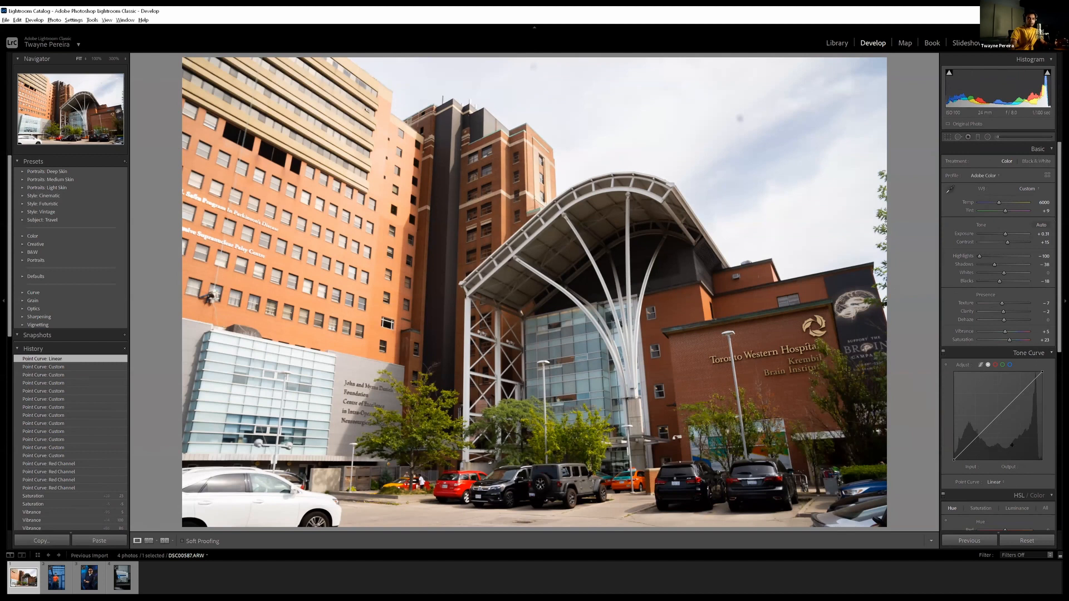
scroll(956, 405, down, 3)
scroll(956, 406, down, 2)
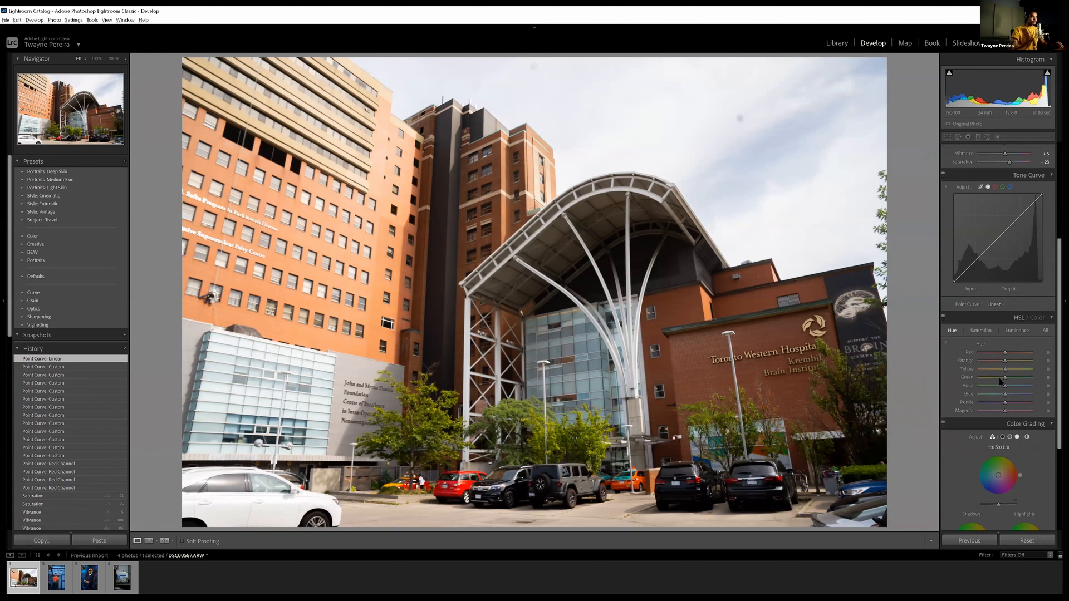
drag(1058, 365, 1058, 397)
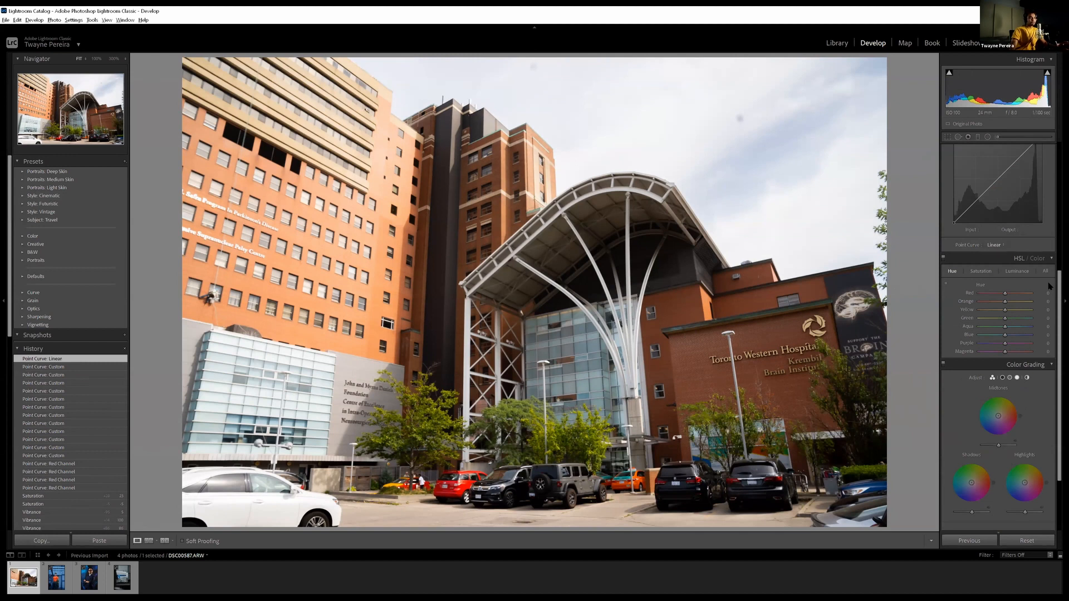
scroll(1000, 309, down, 2)
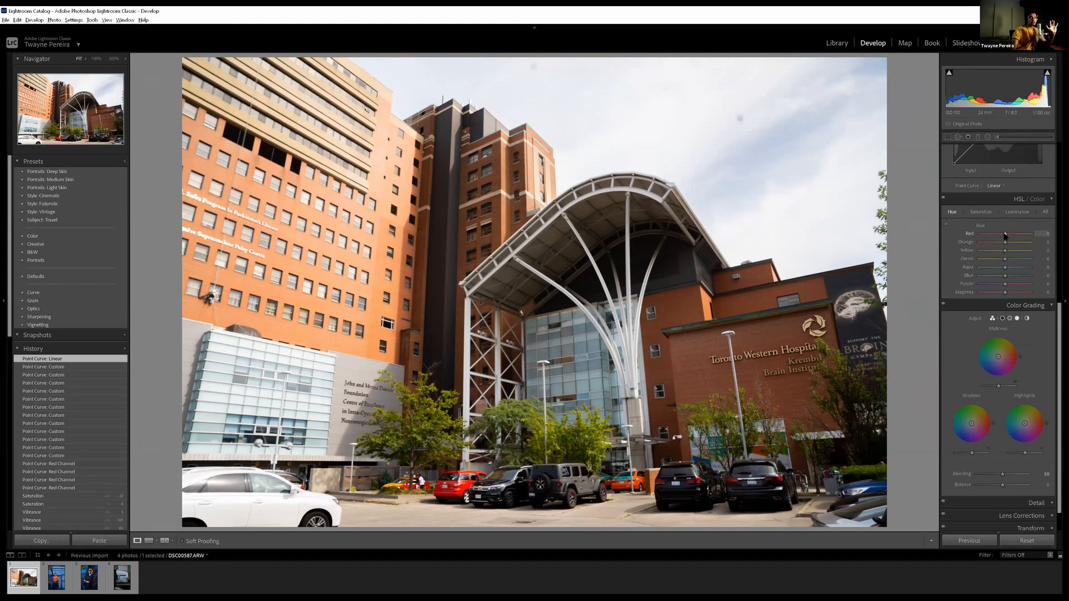
drag(979, 235, 1004, 240)
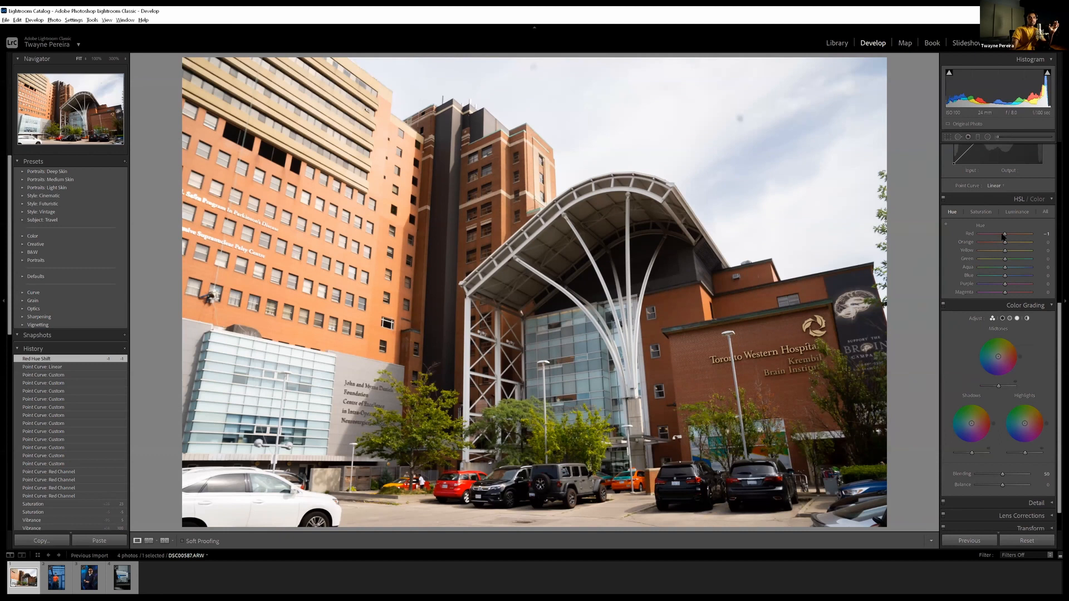
drag(1002, 237, 1007, 293)
click(1013, 250)
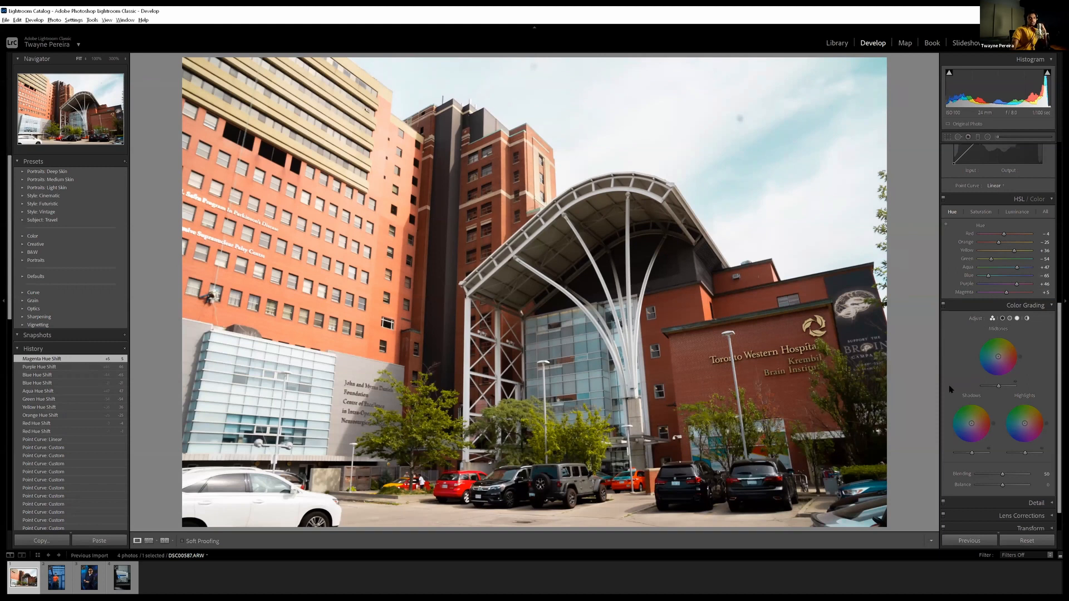
Lower the orange saturation slightly and raise the green saturation, and set the HSL luminance of Red to +66 and Orange to +11
click(980, 212)
mouse_move(1006, 243)
mouse_down()
mouse_move(992, 249)
mouse_move(1002, 245)
mouse_up()
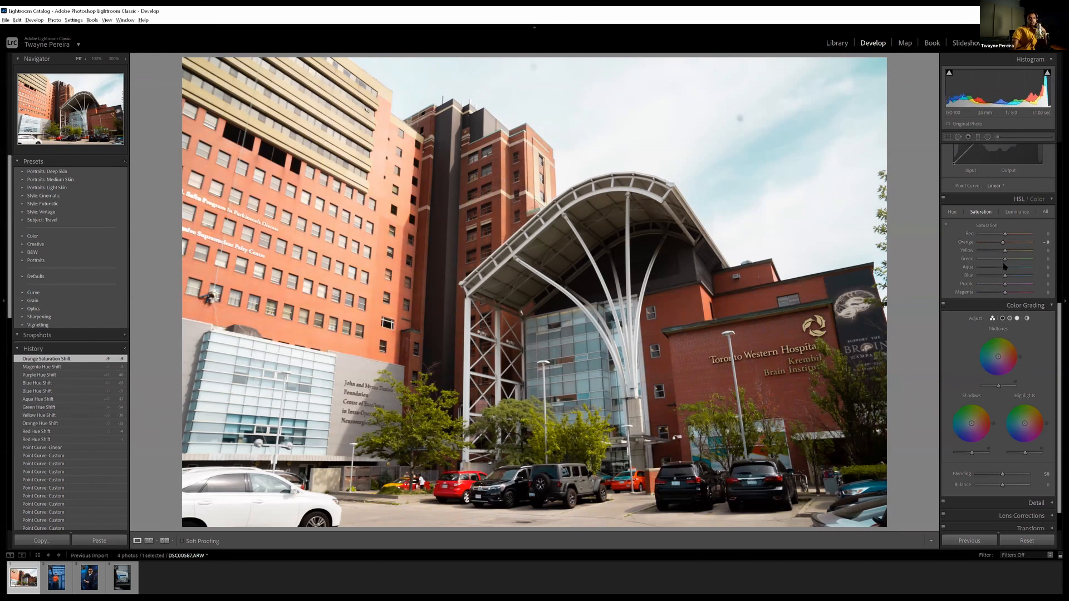
mouse_move(1006, 259)
mouse_down()
mouse_move(1034, 253)
mouse_move(1013, 259)
mouse_up()
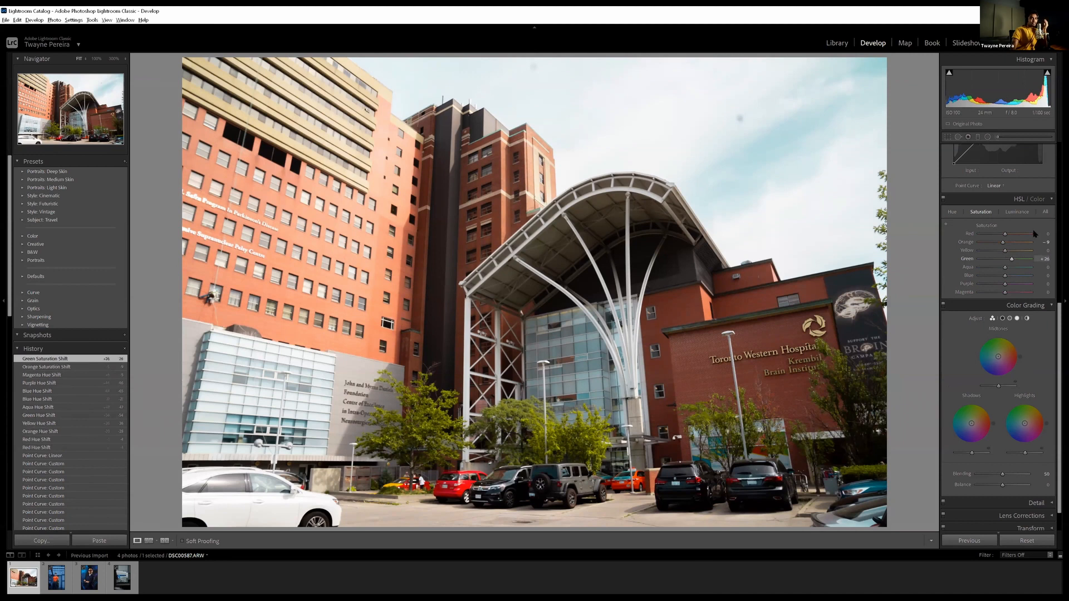
click(1016, 212)
mouse_move(1012, 234)
mouse_down()
mouse_move(1023, 235)
mouse_move(1007, 244)
mouse_up()
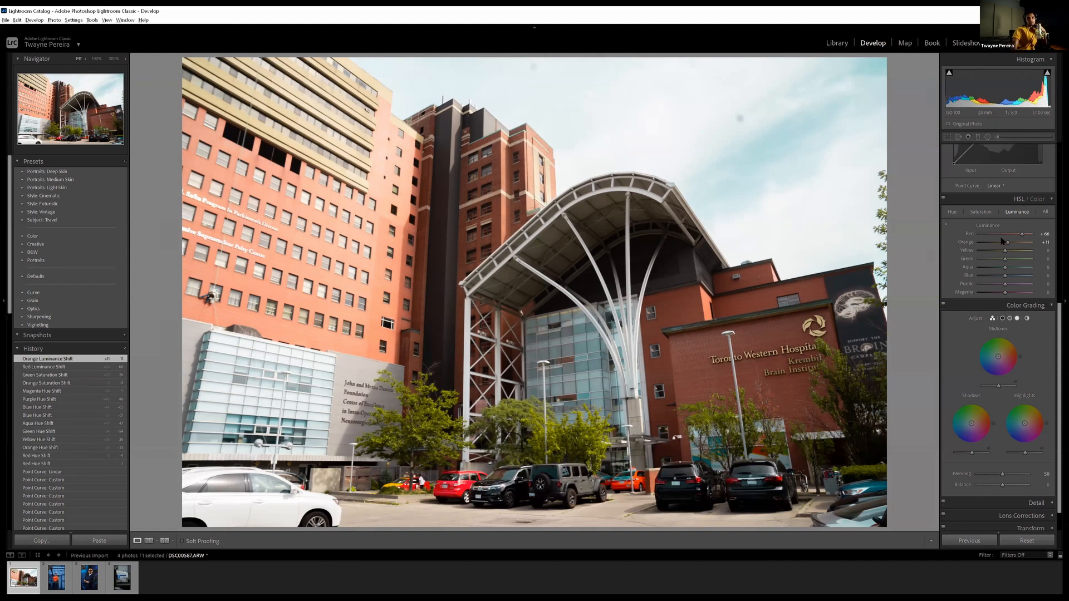
Grade the midtones yellow-orange and the shadows blue with neutral highlights, and lower Blending slightly while raising Balance
scroll(1033, 297, down, 1)
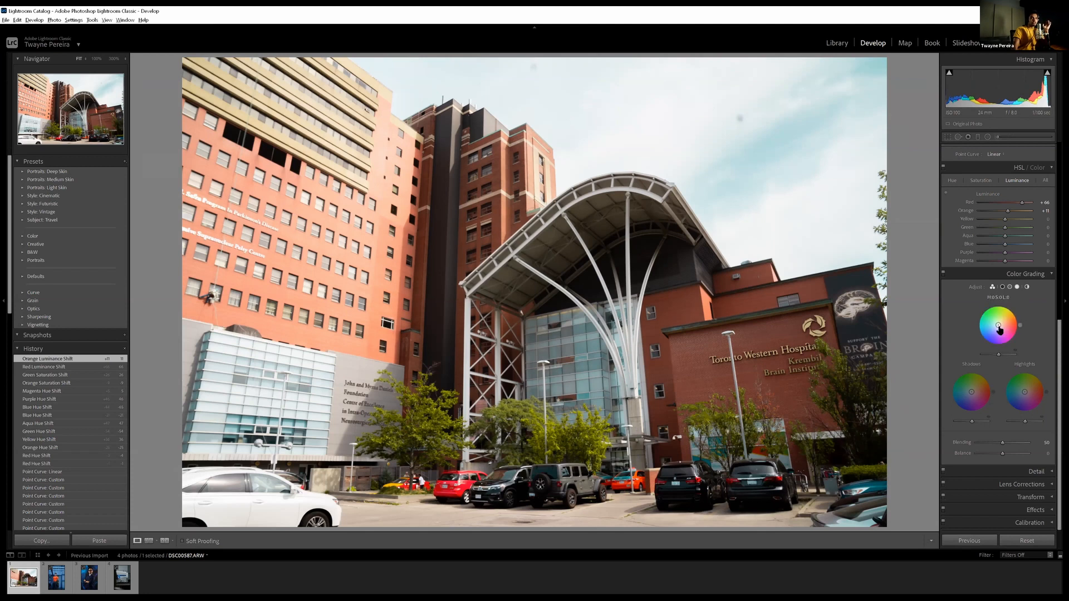
drag(999, 327, 1002, 322)
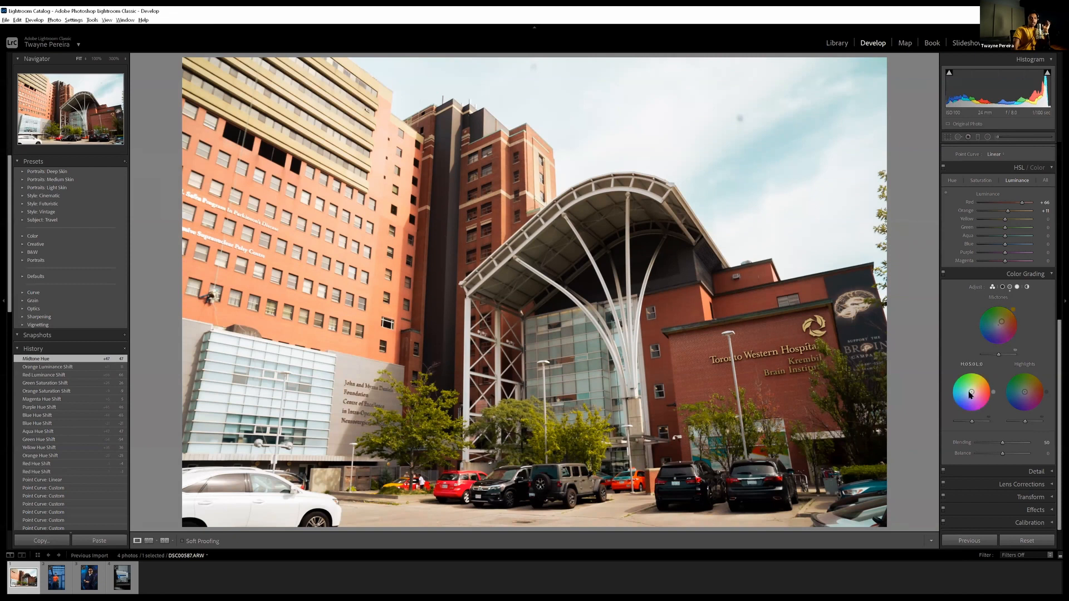
drag(971, 392, 967, 398)
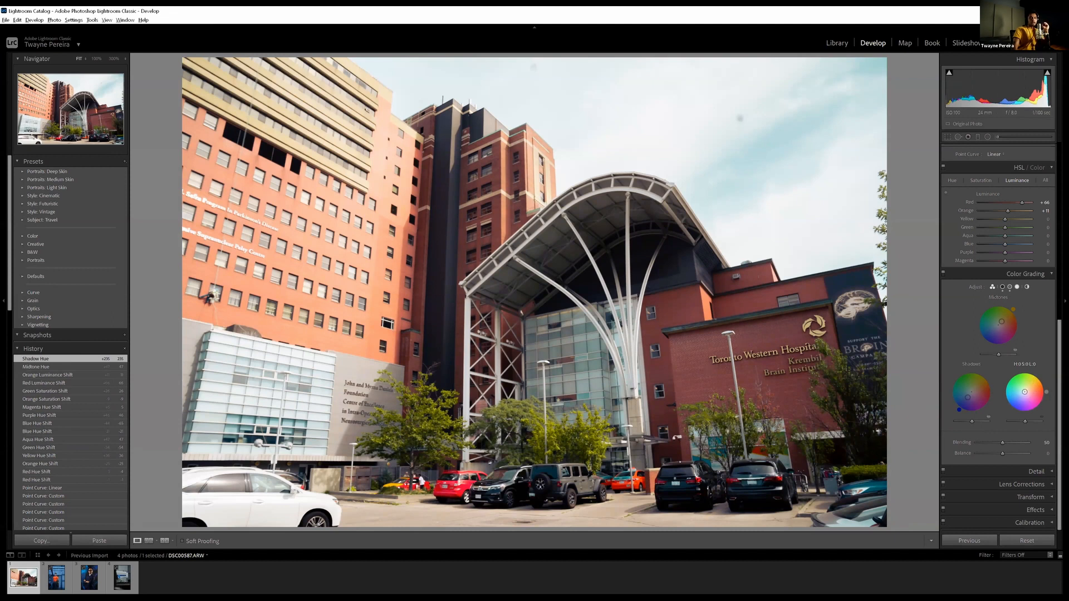
mouse_move(1024, 391)
mouse_down()
mouse_move(1029, 375)
mouse_move(1026, 391)
mouse_up()
double_click(1026, 391)
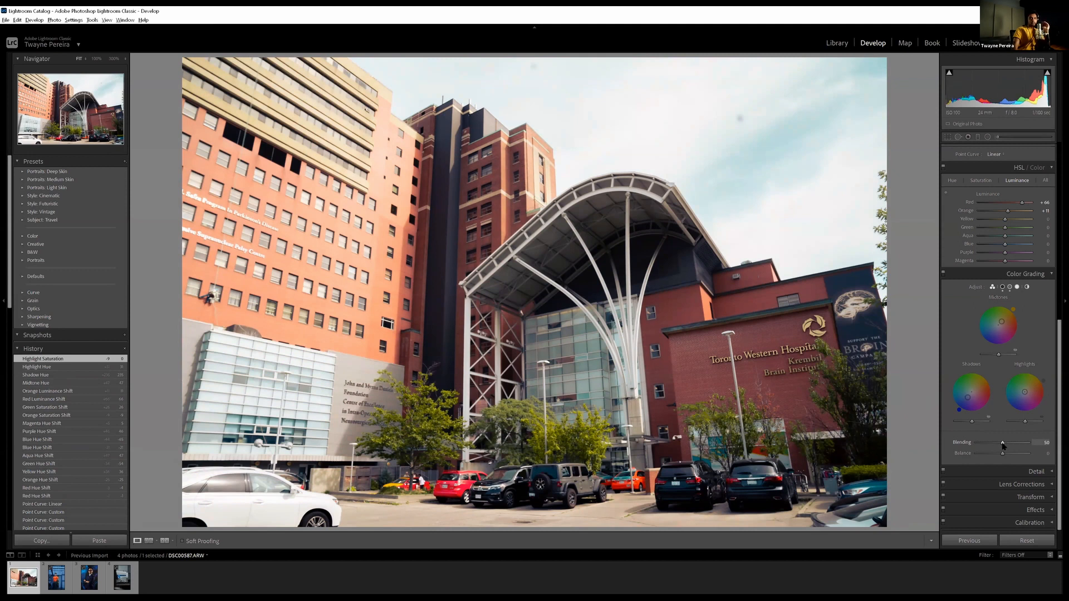
mouse_move(1003, 445)
mouse_down()
mouse_move(985, 447)
mouse_move(1030, 439)
mouse_move(985, 450)
mouse_move(1018, 443)
mouse_move(990, 450)
mouse_move(1003, 446)
mouse_move(1003, 459)
mouse_move(1036, 446)
mouse_move(1008, 454)
mouse_up()
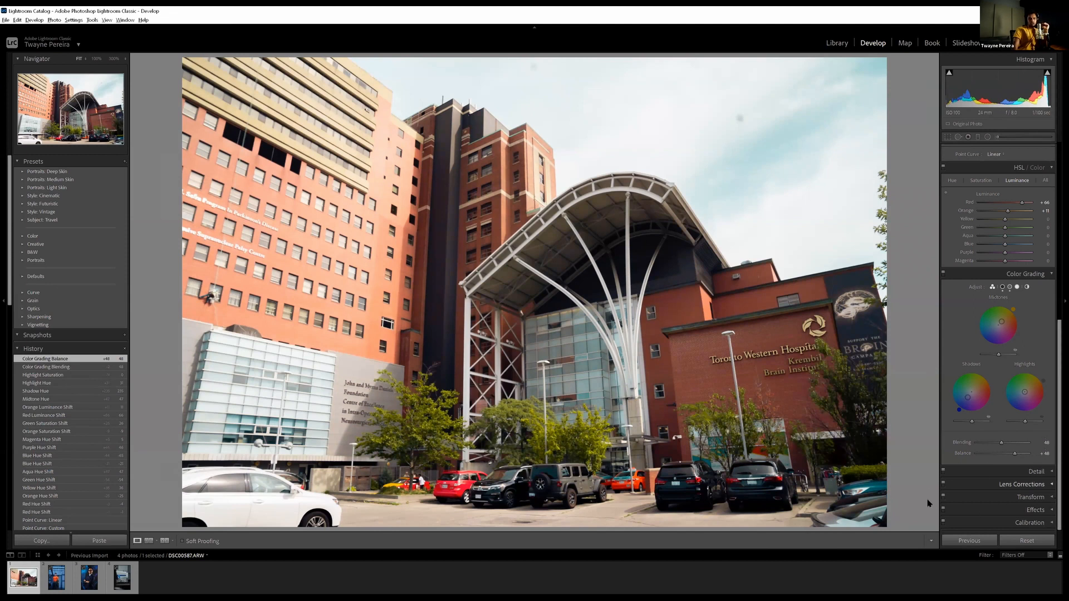
Set the sharpening Amount to 75 in the Detail settings
click(1033, 471)
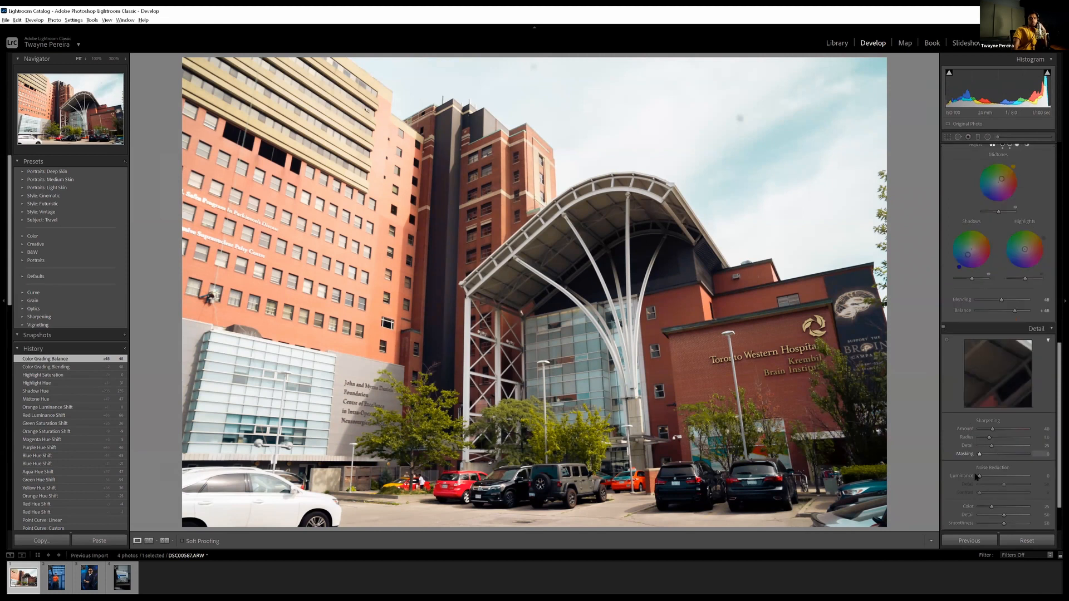
scroll(976, 477, down, 2)
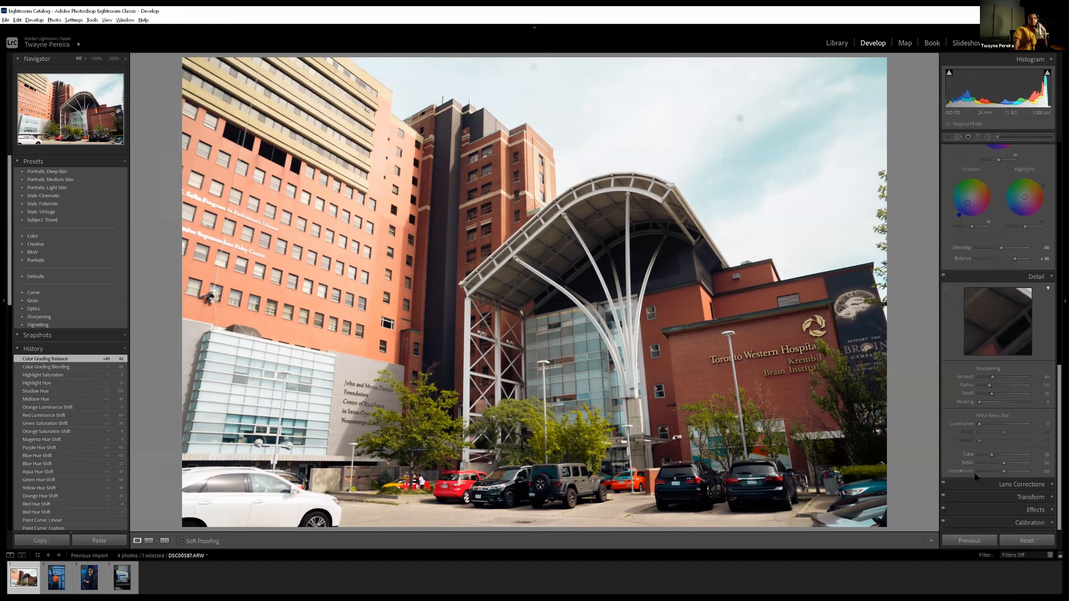
click(1001, 377)
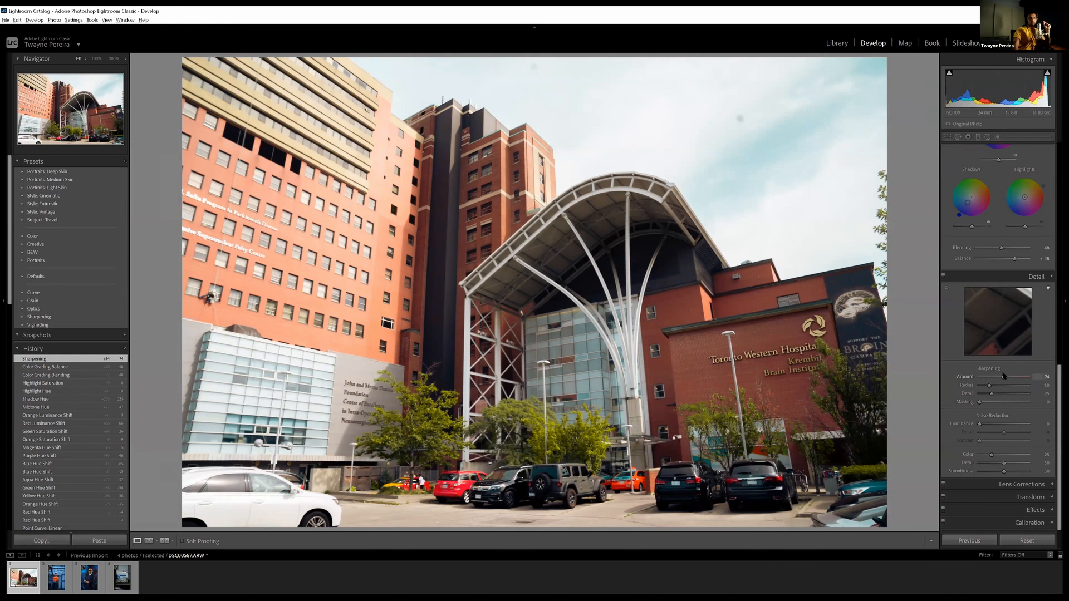
mouse_move(1003, 377)
mouse_down()
mouse_move(1023, 372)
mouse_move(1004, 377)
mouse_up()
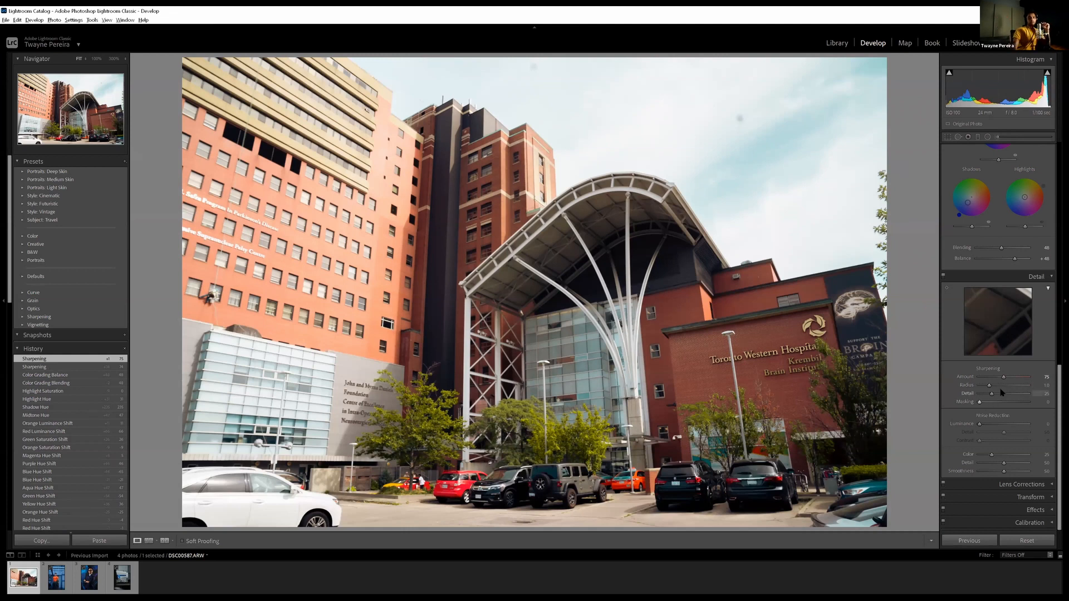
Set the sharpening Detail to 58 and Masking to 41, checking the hospital sign area at 100% magnification
drag(993, 396, 1004, 395)
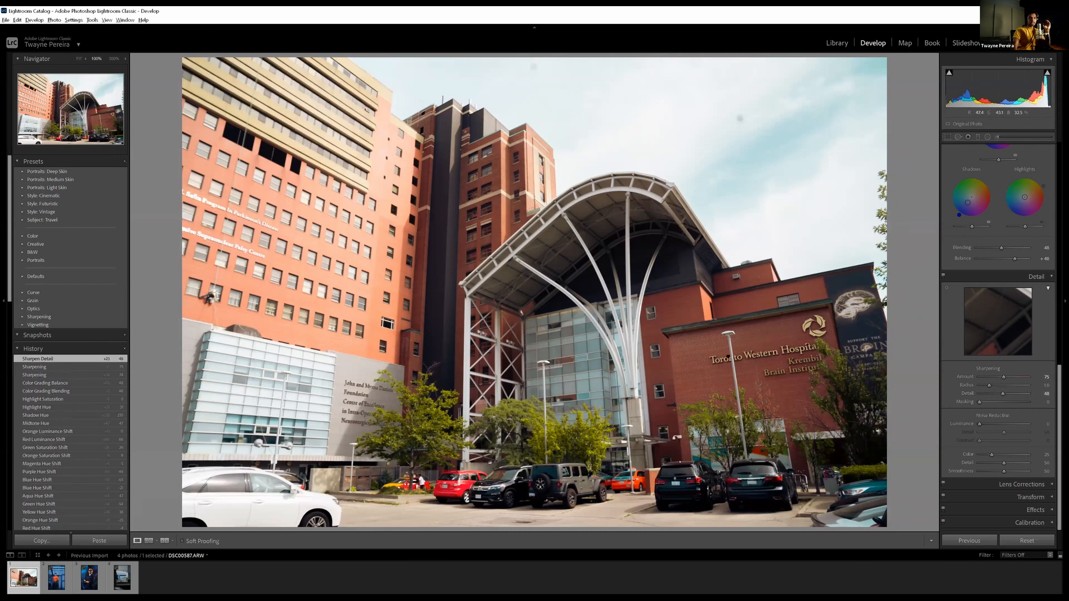
click(788, 359)
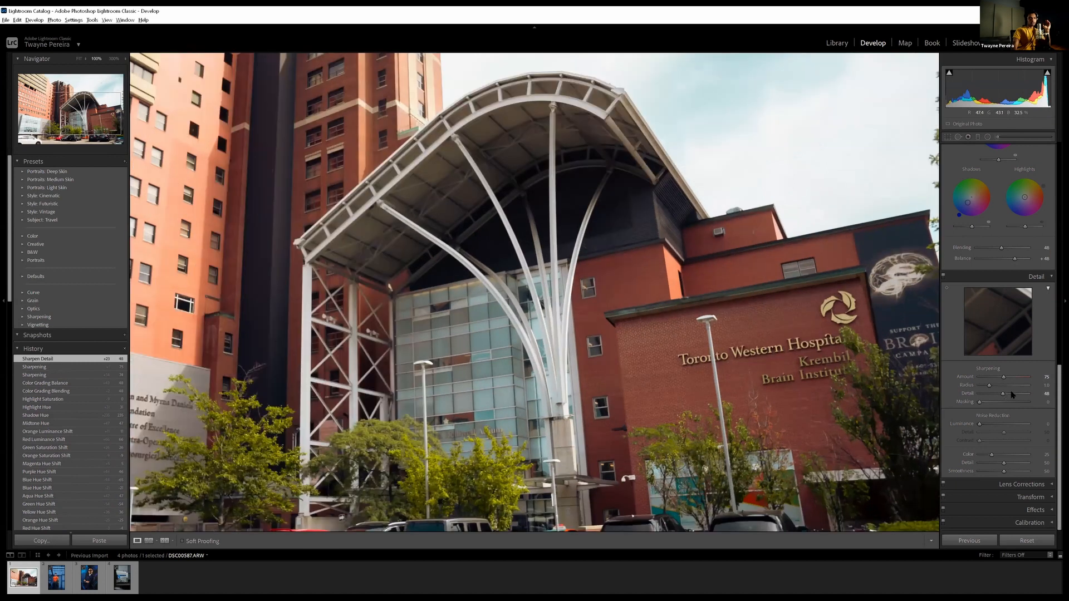
drag(1019, 394, 996, 397)
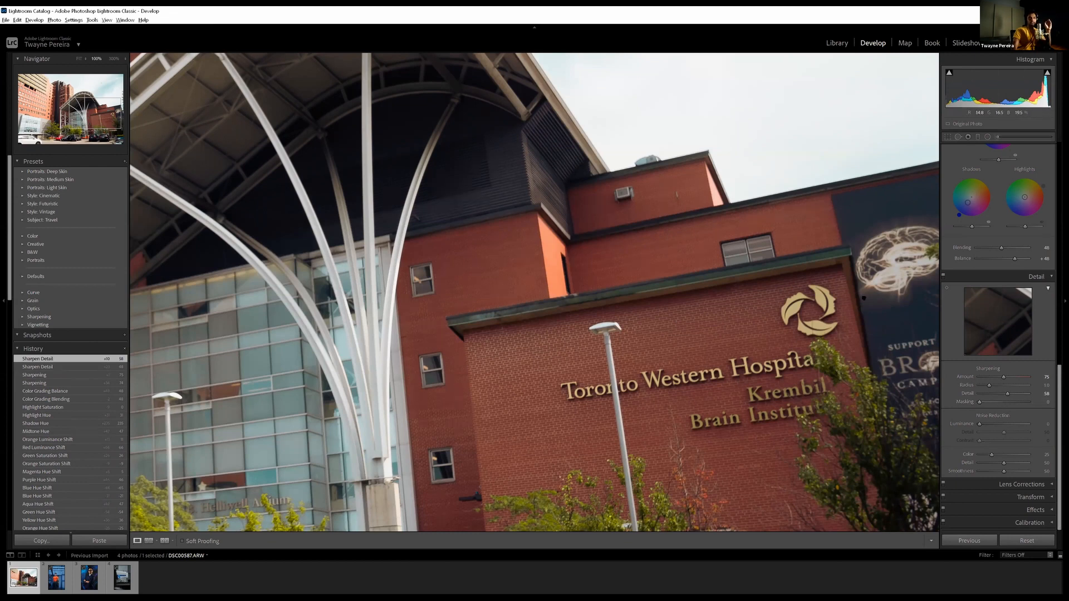
drag(814, 241, 817, 218)
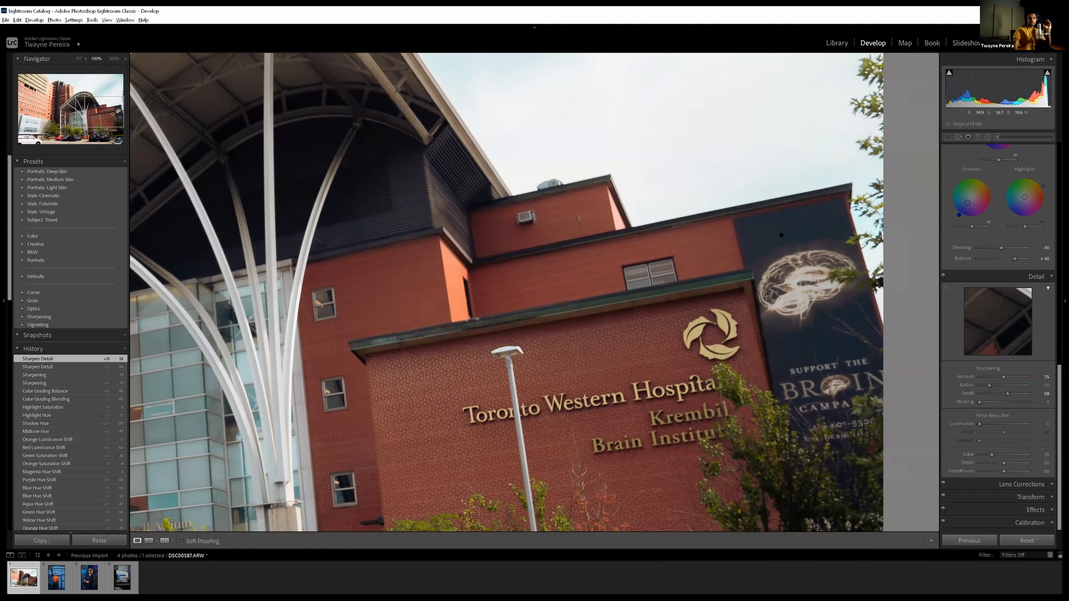
drag(979, 401, 999, 402)
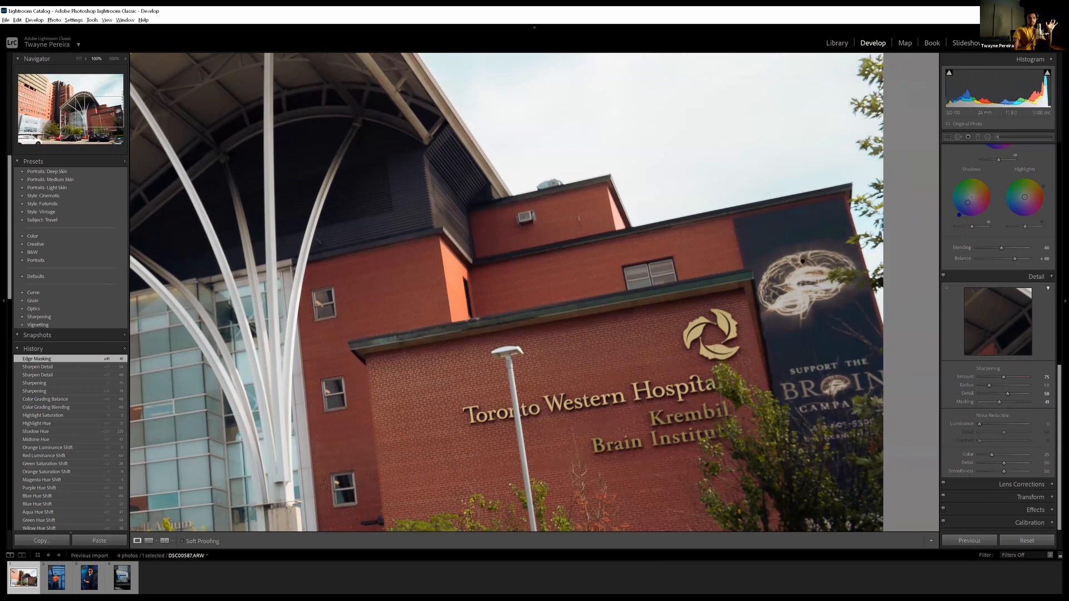
key(z)
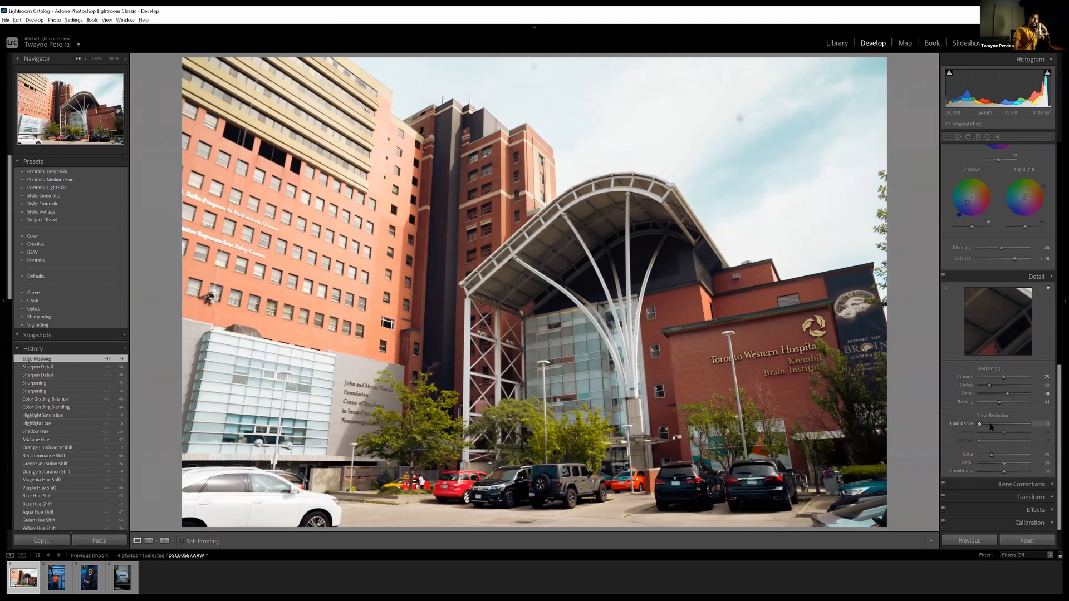
Apply noise reduction with Luminance 36, Contrast 51 and Color 13
click(991, 426)
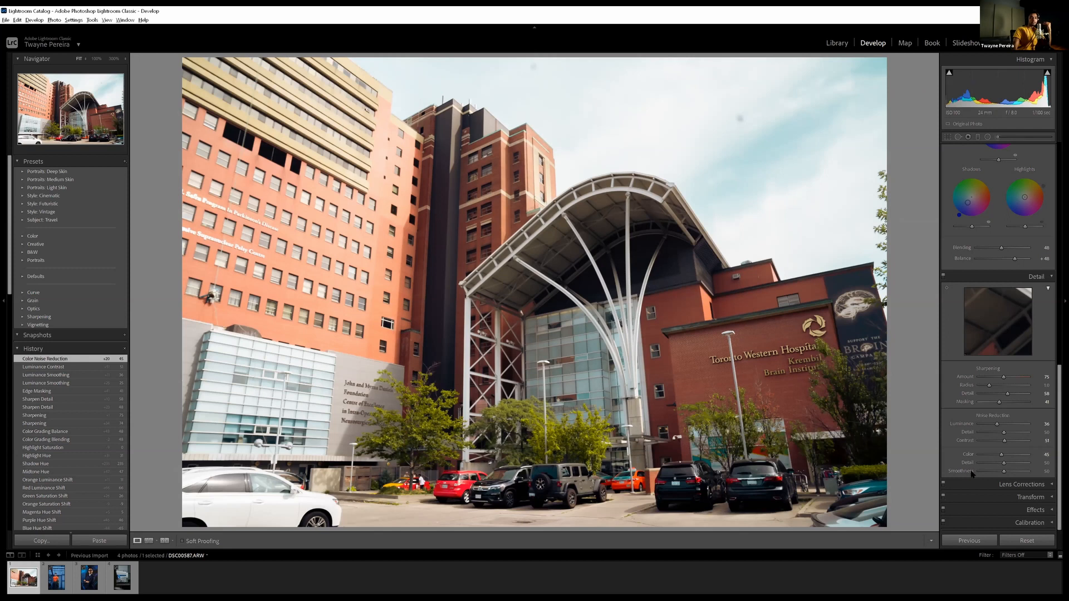
drag(985, 457, 985, 457)
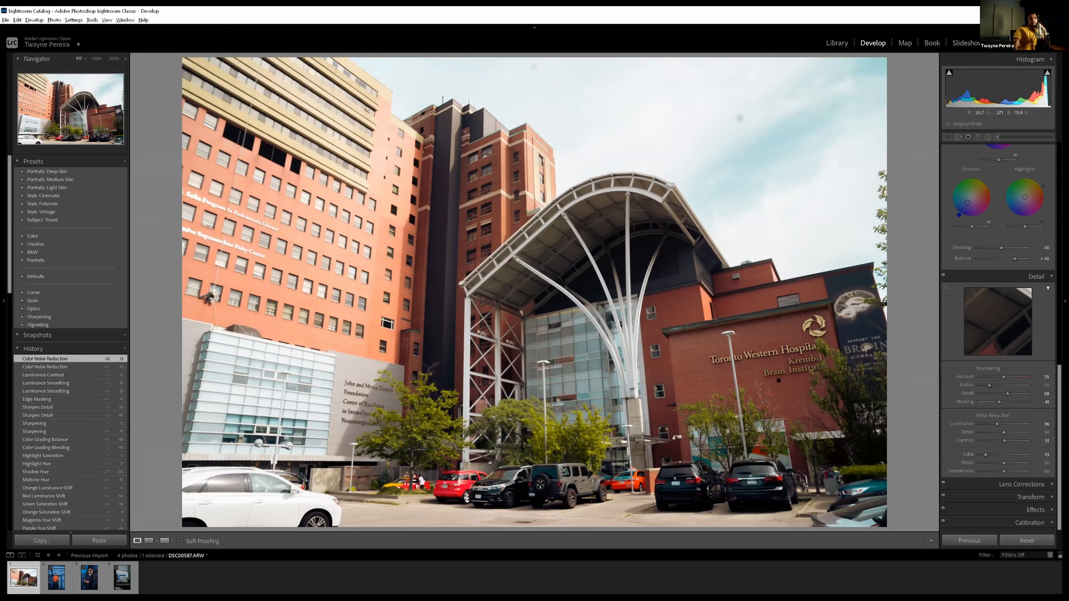
Activate the Crop & Straighten tool on the hospital photo
scroll(1033, 485, up, 5)
scroll(1032, 488, down, 3)
scroll(1033, 488, down, 3)
scroll(1047, 313, up, 10)
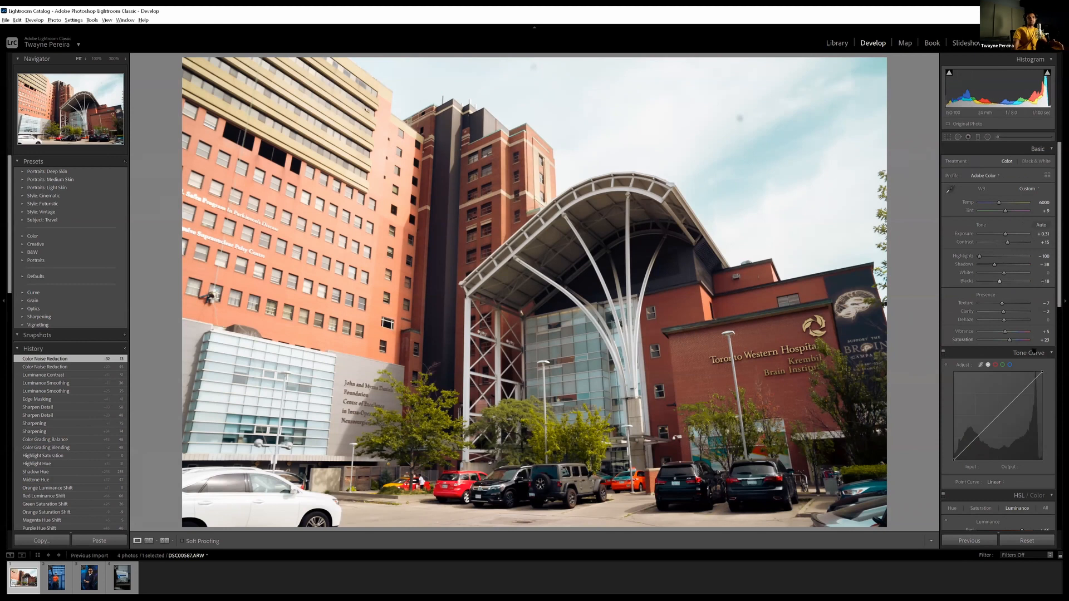
key(r)
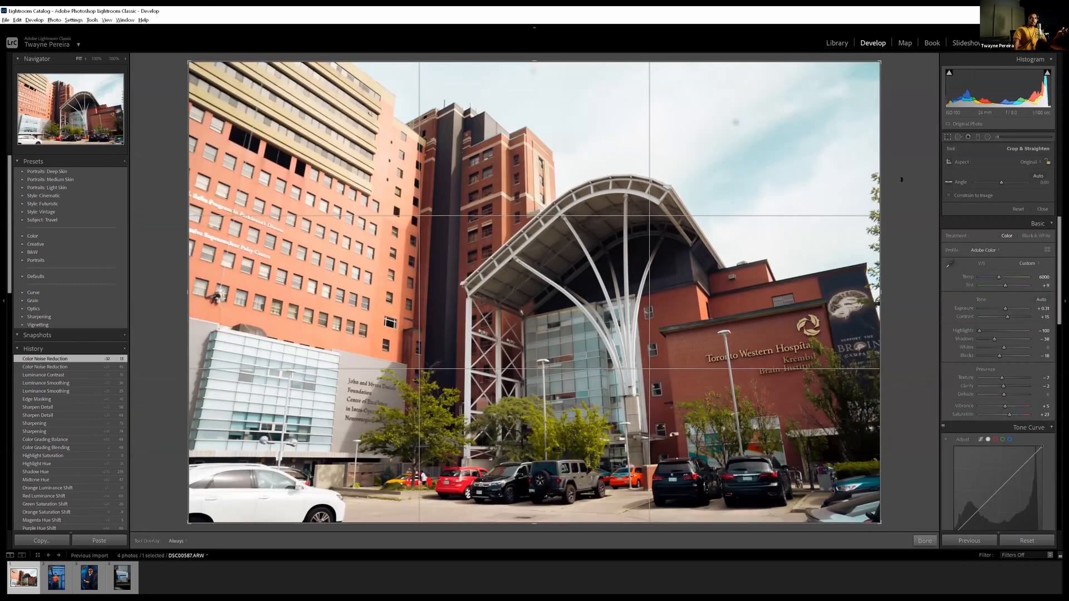
Try narrowing the crop frame horizontally to a custom aspect ratio and undo the change
mouse_move(883, 200)
mouse_down()
mouse_move(803, 214)
mouse_move(901, 206)
mouse_up()
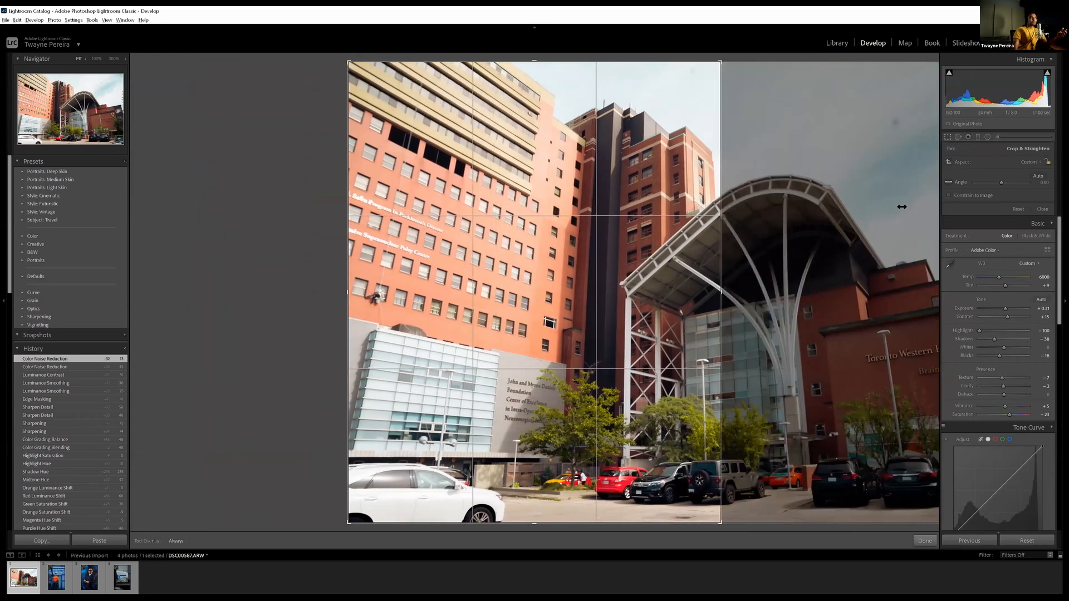
key(ctrl+z)
key(ctrl+z)
key(ctrl+z)
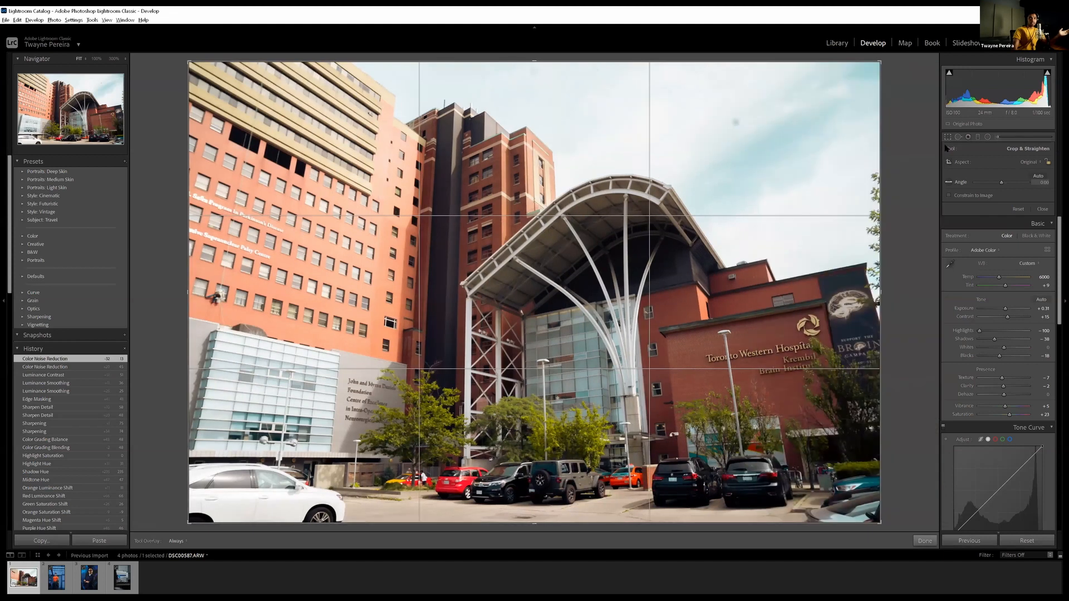
Set the crop aspect ratio to 16 x 9
click(1026, 162)
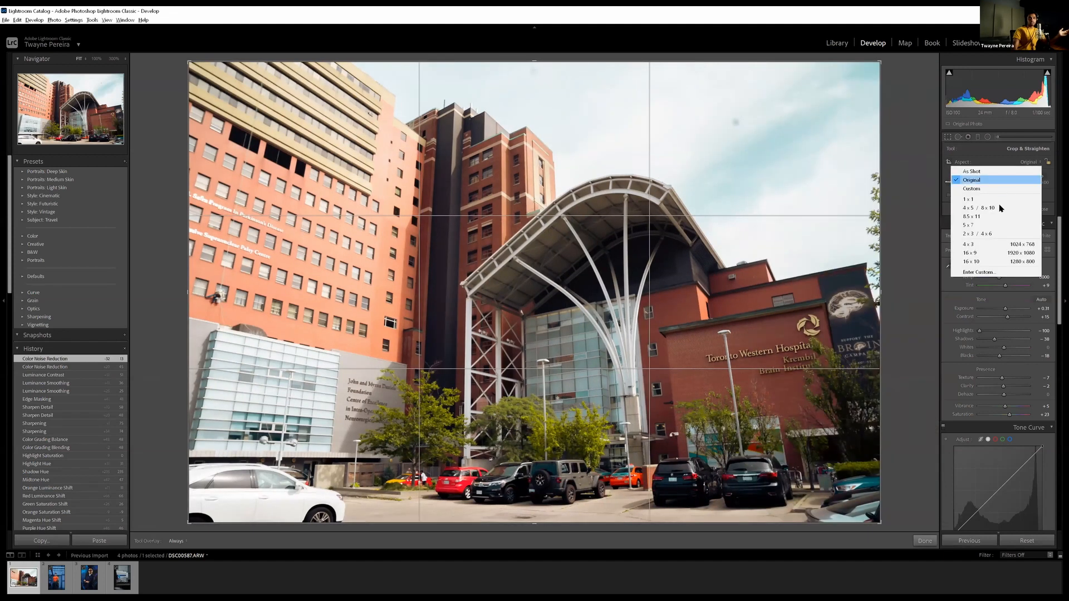
click(991, 253)
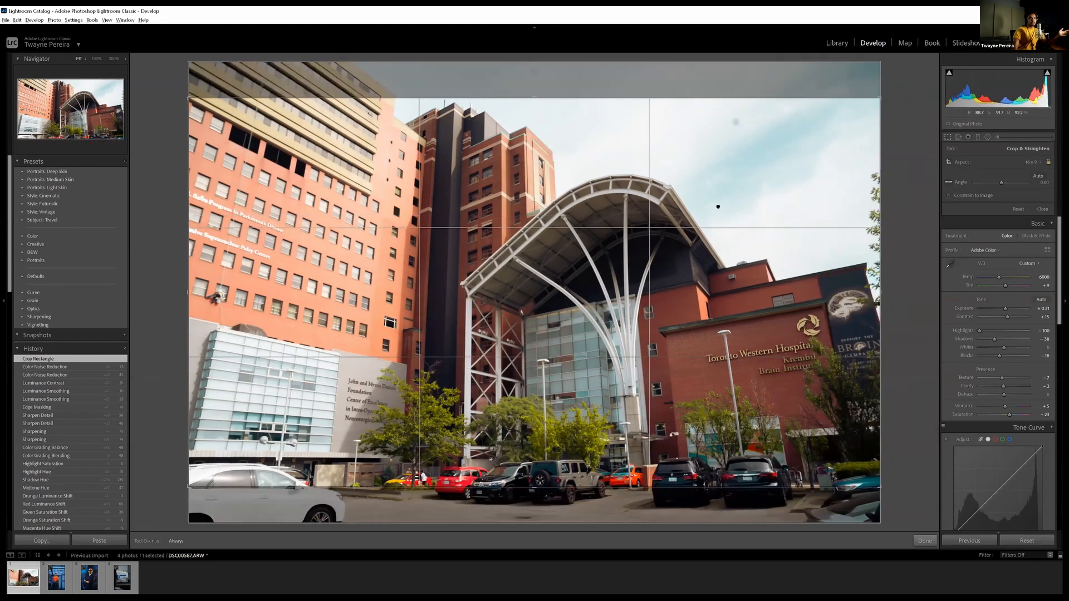
Recrop the hospital photo to a 4 x 5 / 8 x 10 portrait frame around the curved entrance canopy
double_click(711, 206)
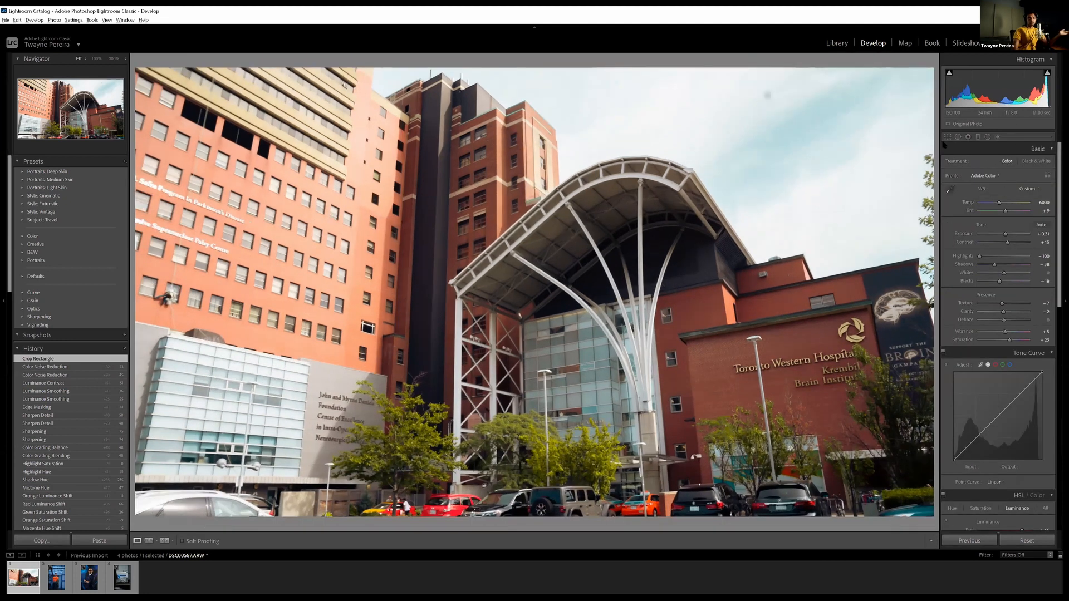
key(r)
click(1036, 162)
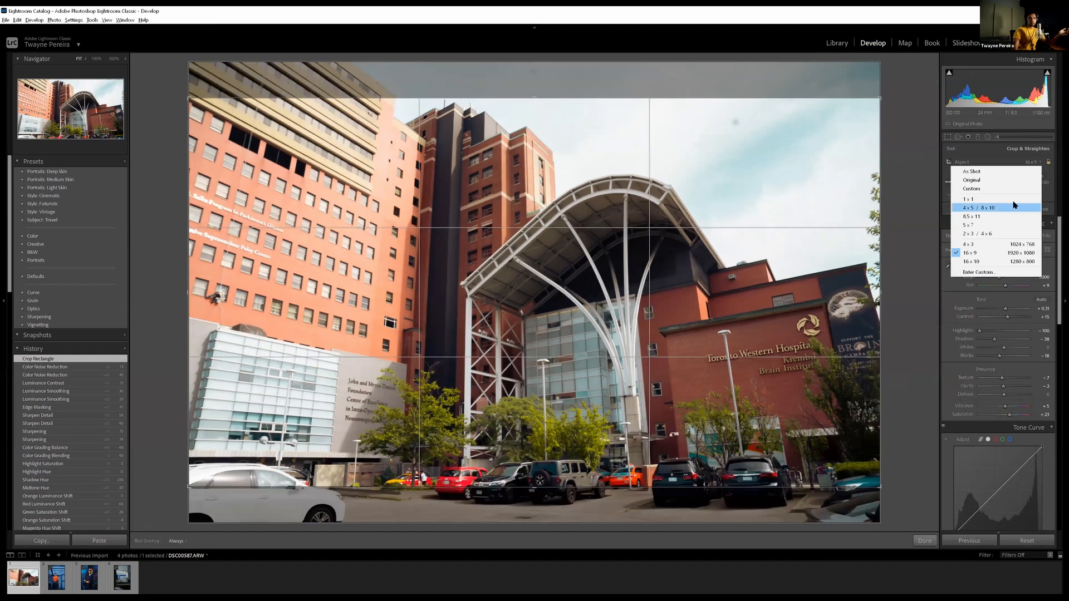
click(1026, 207)
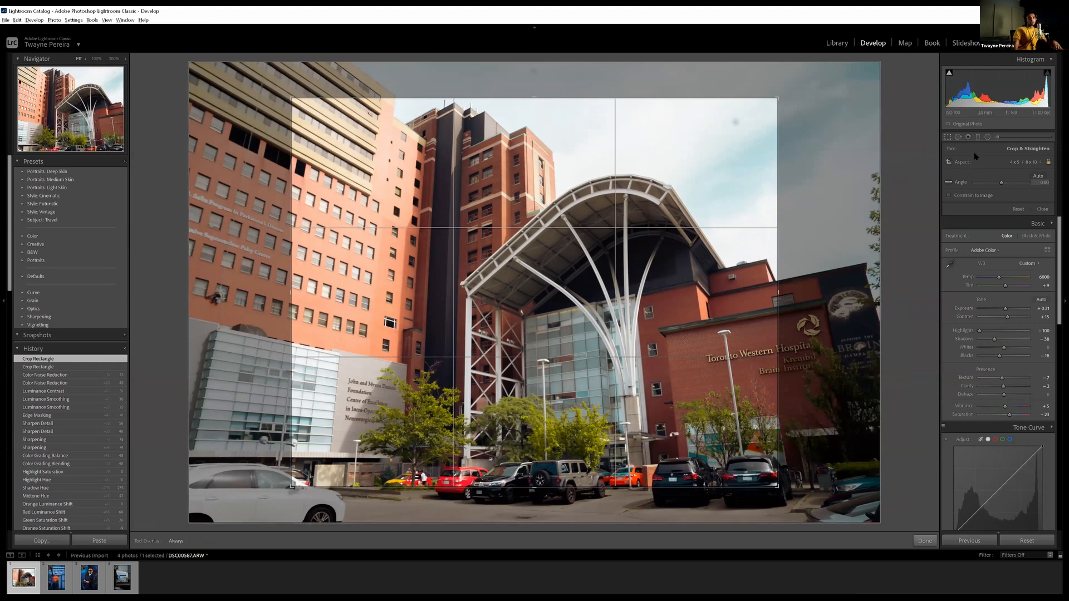
mouse_move(504, 197)
mouse_down()
mouse_move(512, 183)
mouse_move(503, 204)
mouse_up()
key(x)
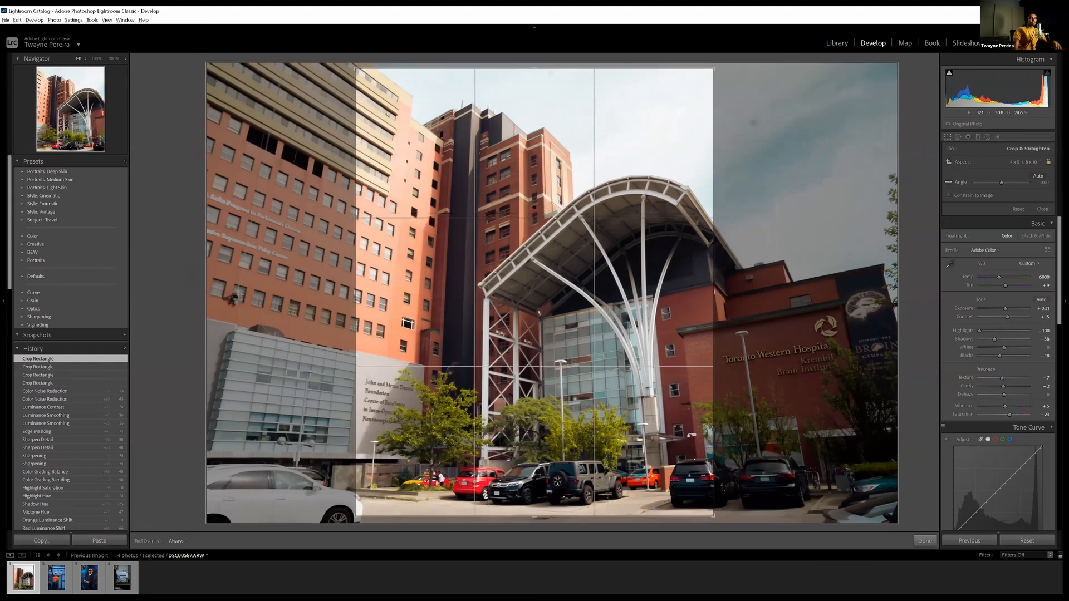
drag(620, 219, 560, 210)
key(Return)
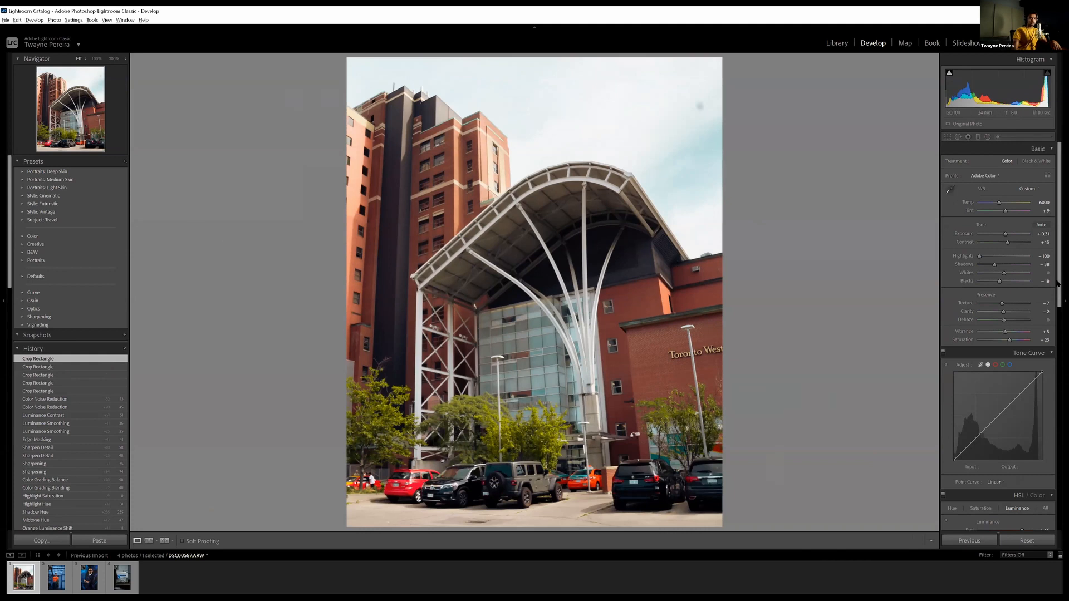
On the orange-shirt portrait, sample the white shirt logo as the neutral white balance target and set Tint to +18
scroll(1036, 202, down, 10)
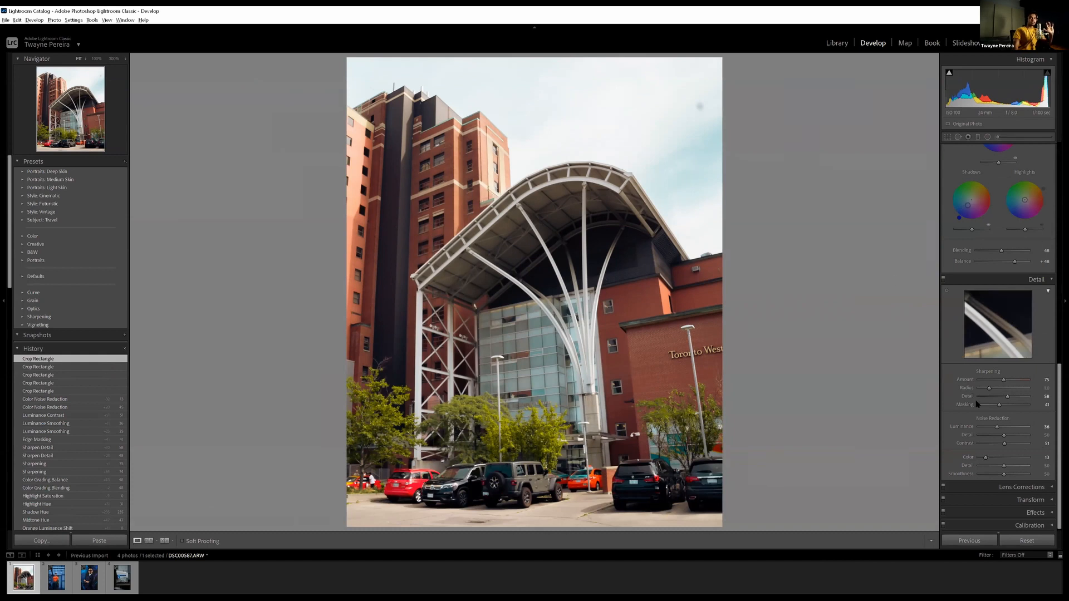
scroll(975, 402, up, 10)
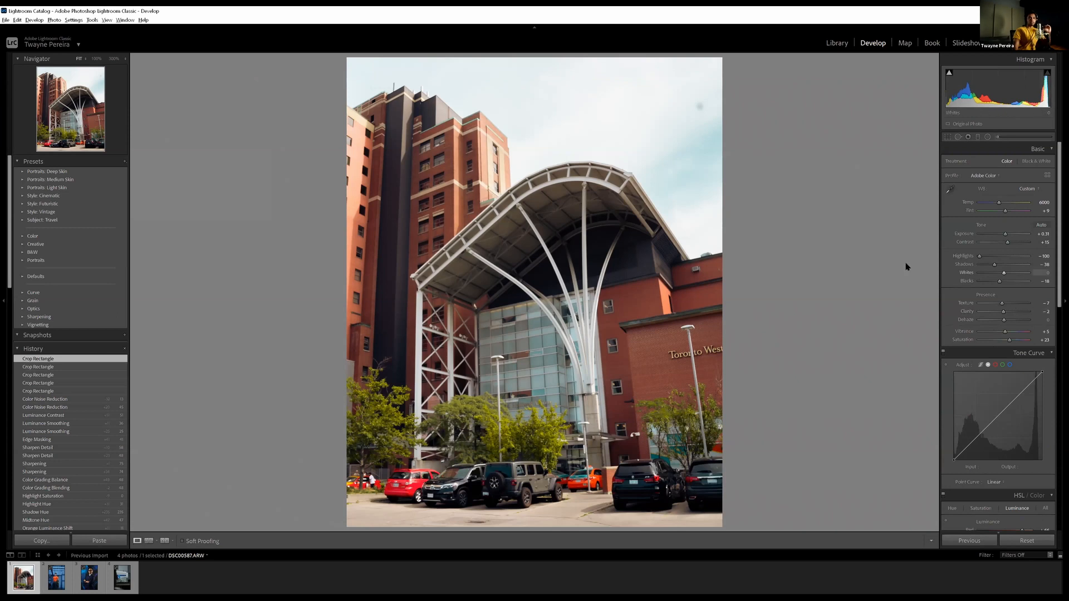
click(47, 582)
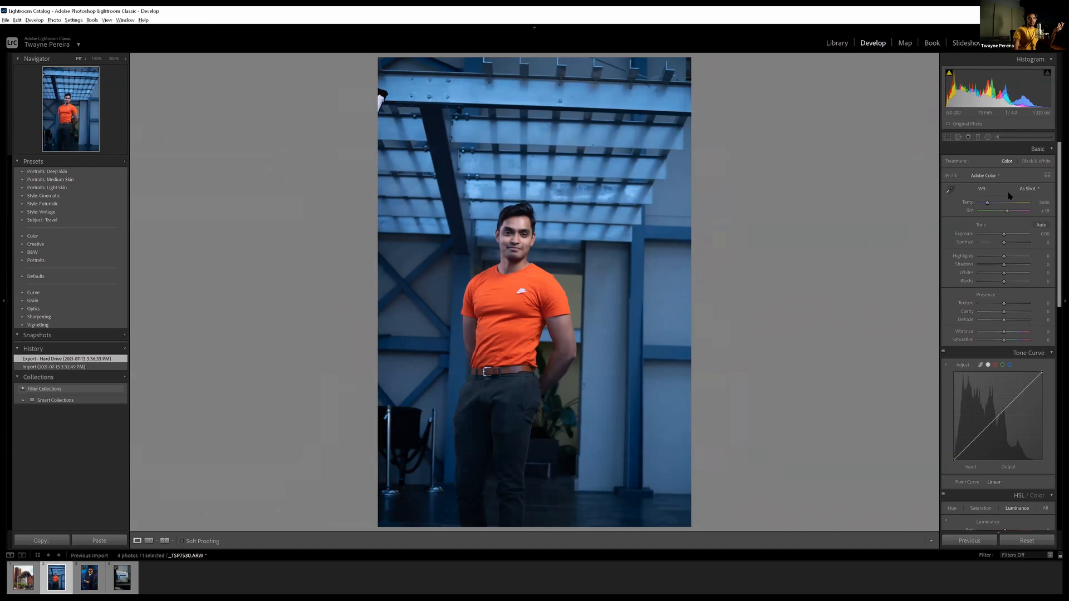
click(950, 189)
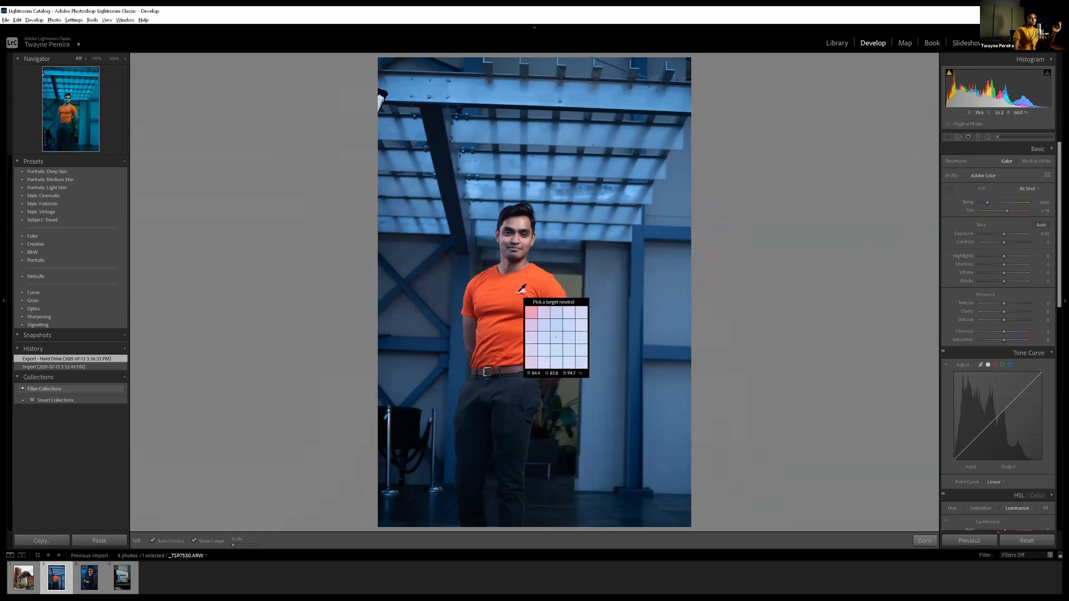
click(519, 292)
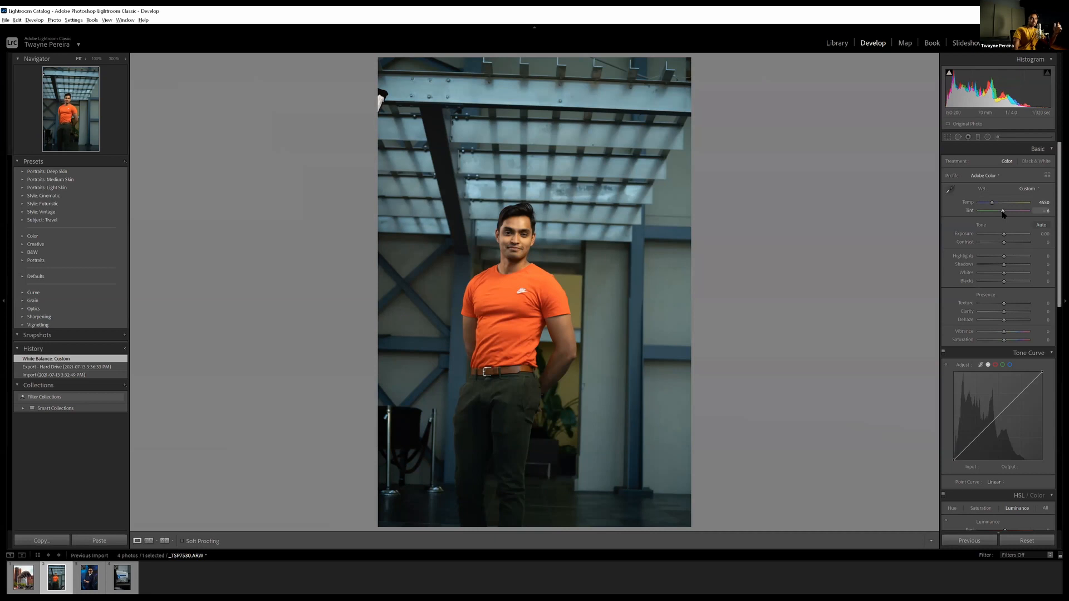
drag(1002, 212, 1006, 211)
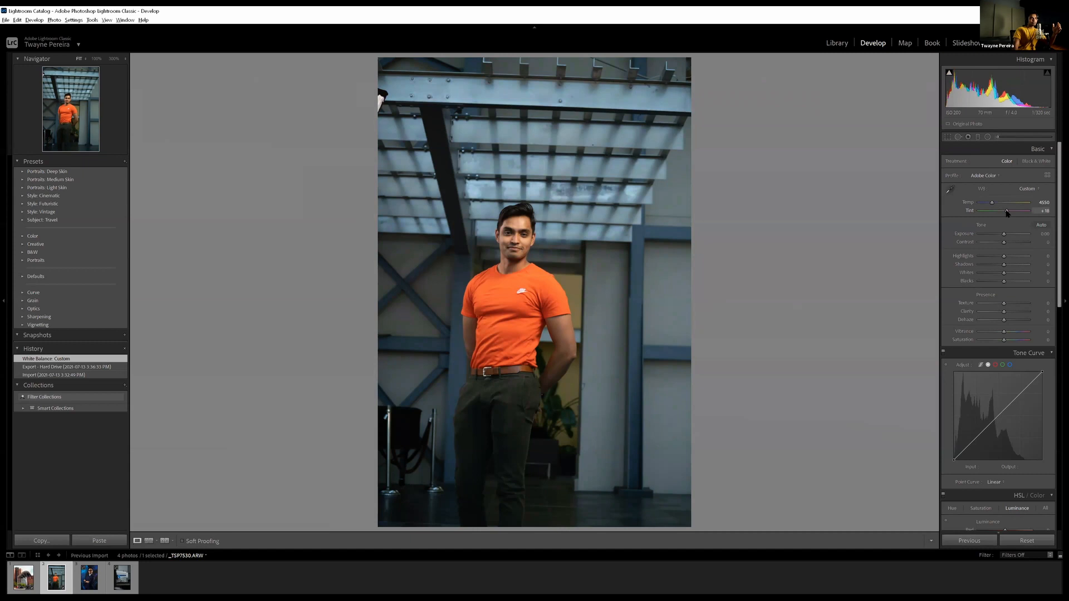
drag(1007, 213, 1007, 212)
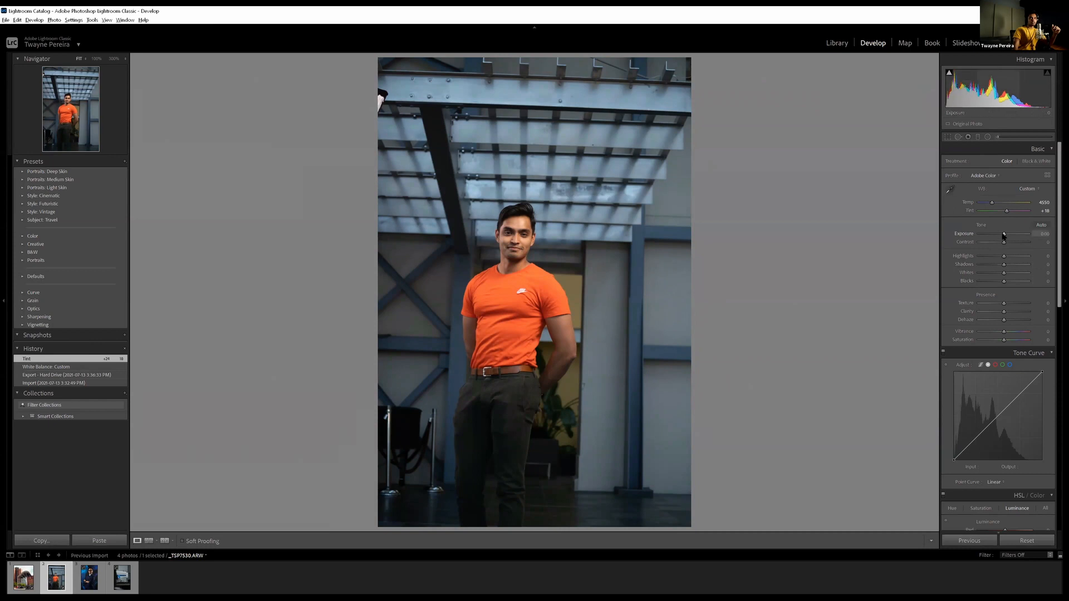
Set the portrait's Exposure to +0.60, Contrast +22, Highlights -75, Shadows +20, Whites -3 and Blacks -11
drag(1003, 235, 1007, 235)
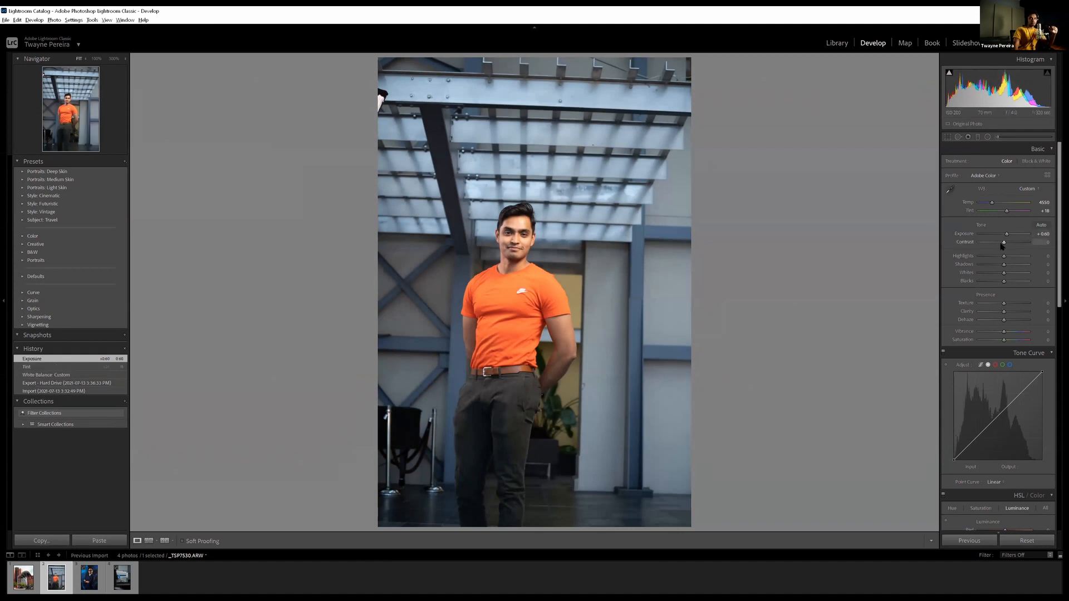
drag(1004, 242, 1010, 243)
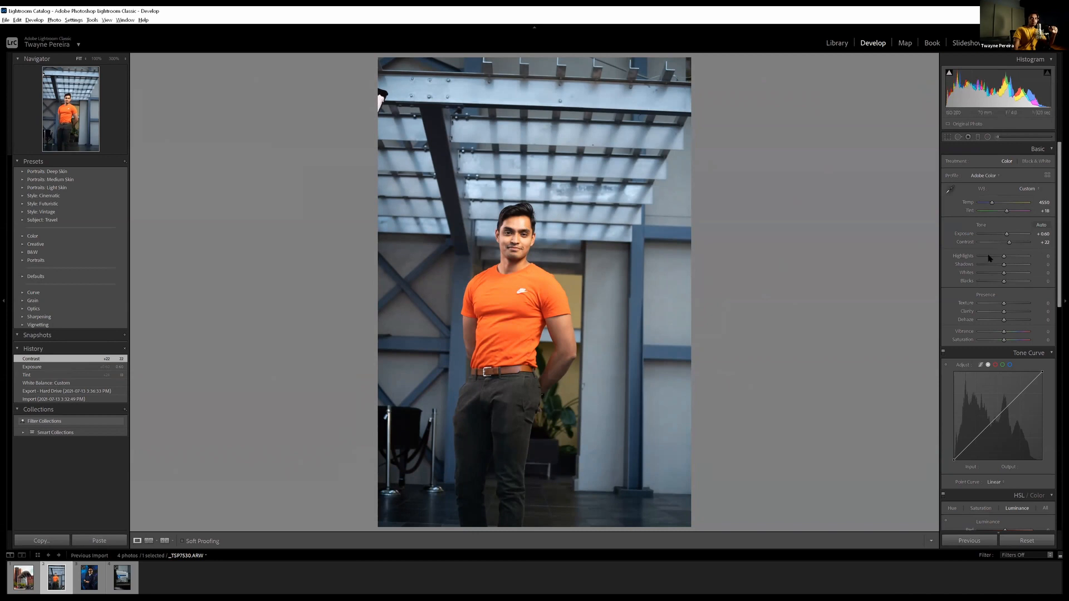
drag(1001, 256, 985, 262)
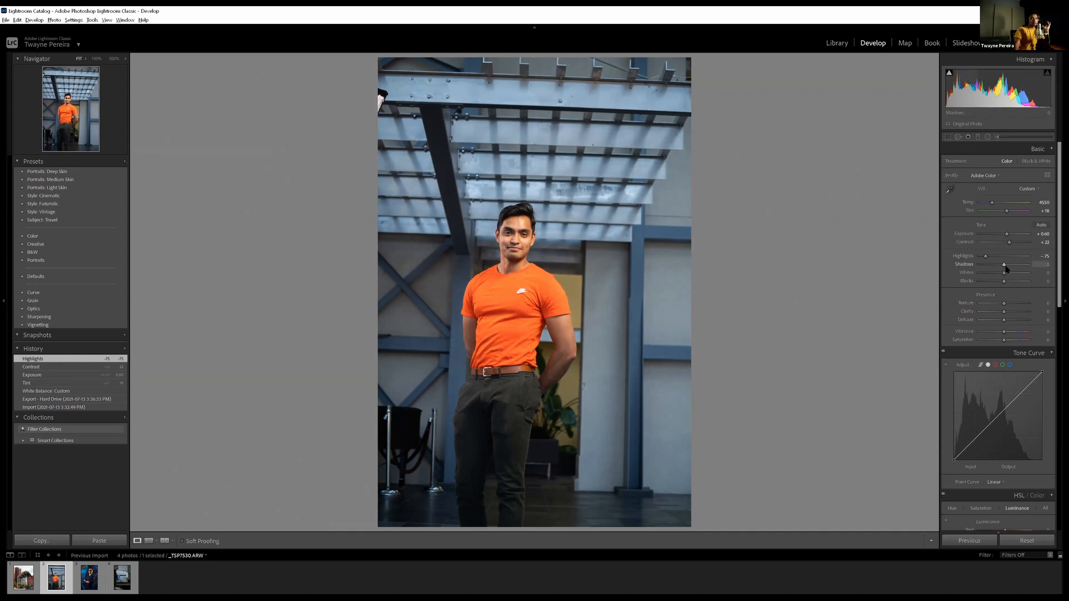
mouse_move(1010, 266)
mouse_down()
mouse_move(1019, 265)
mouse_move(1009, 265)
mouse_up()
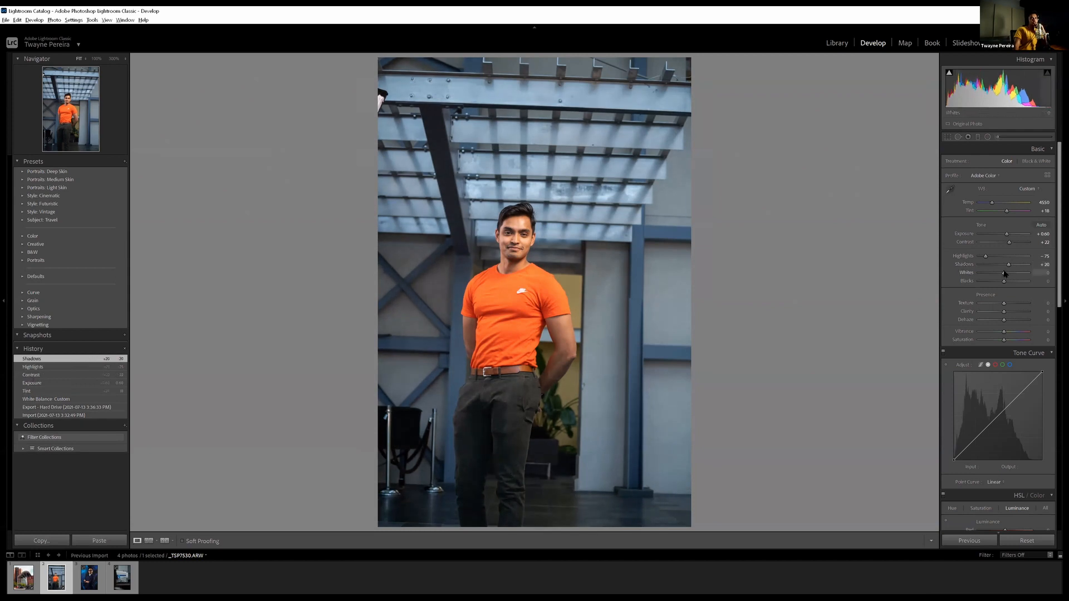
drag(1005, 274, 1018, 272)
drag(1017, 273, 1021, 272)
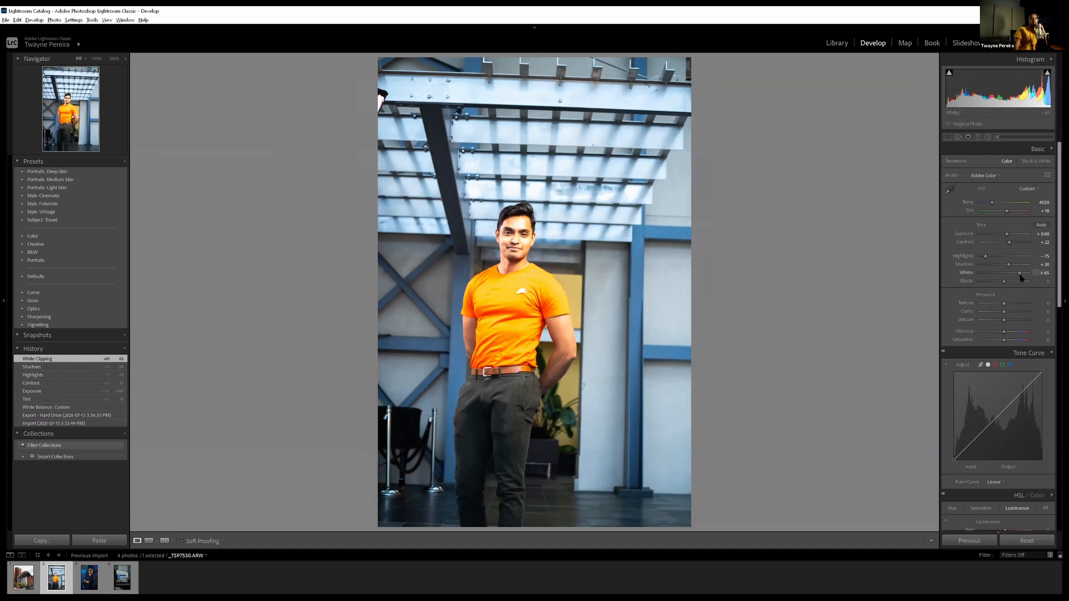
drag(1019, 274, 1001, 284)
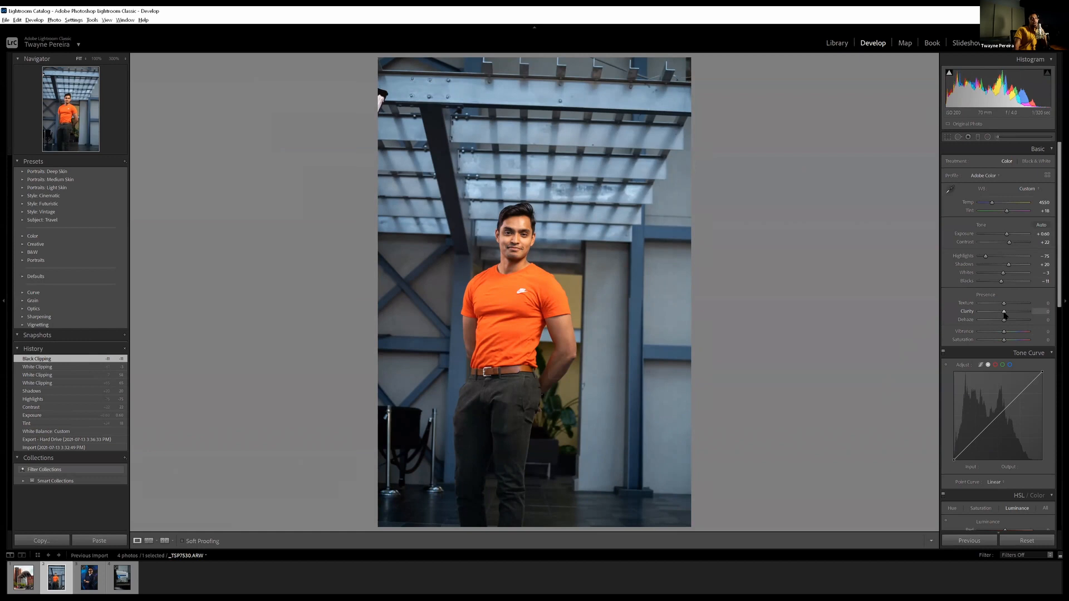
Set the portrait's Clarity to -10 and overall Saturation to +10
drag(1004, 313, 1004, 315)
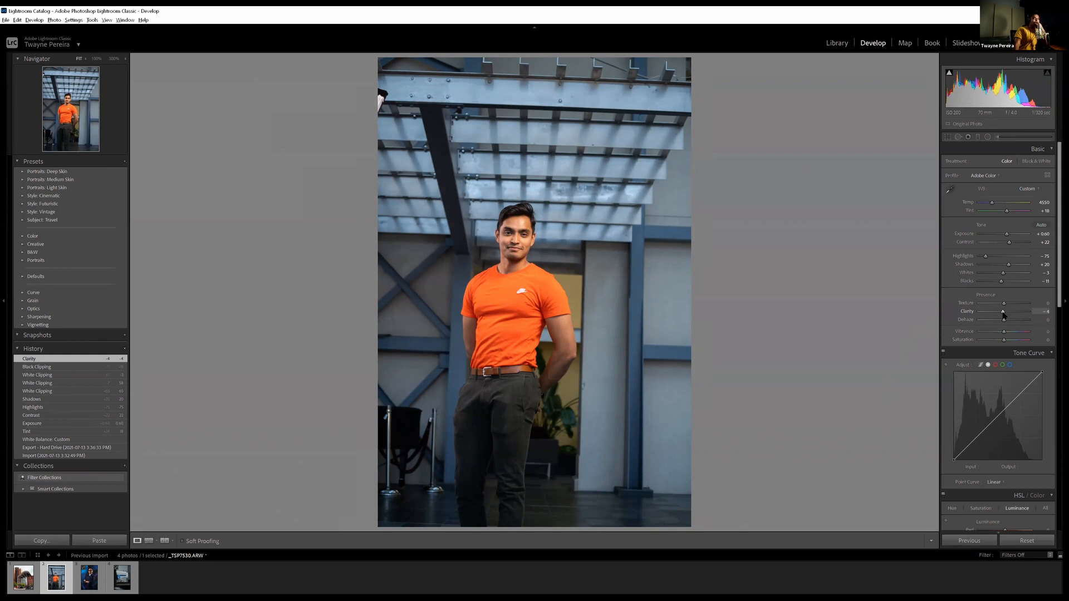
drag(1003, 315, 1002, 315)
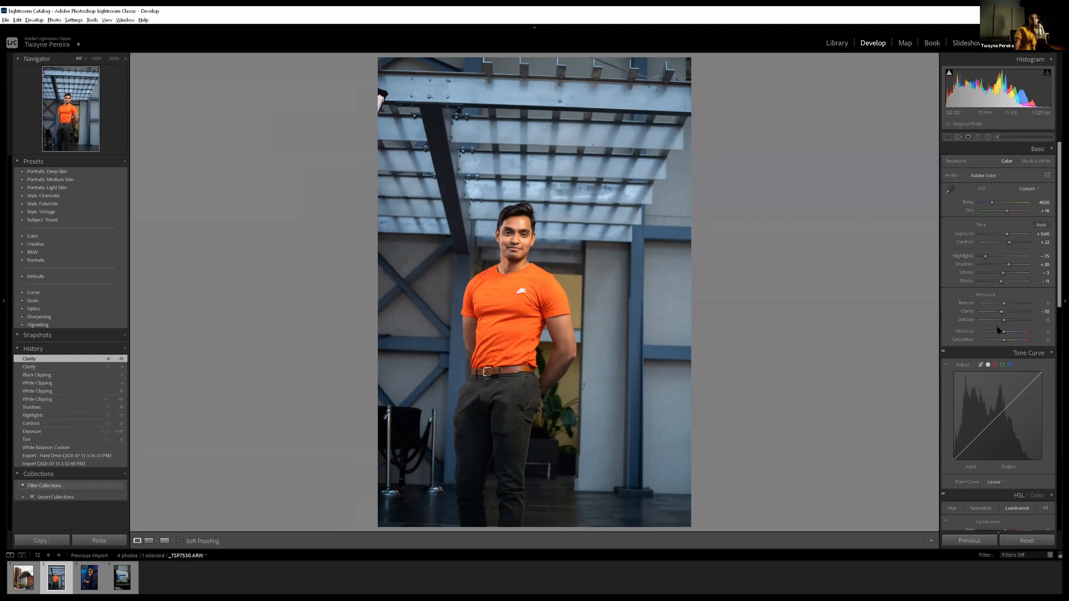
scroll(1002, 334, down, 3)
scroll(986, 269, up, 2)
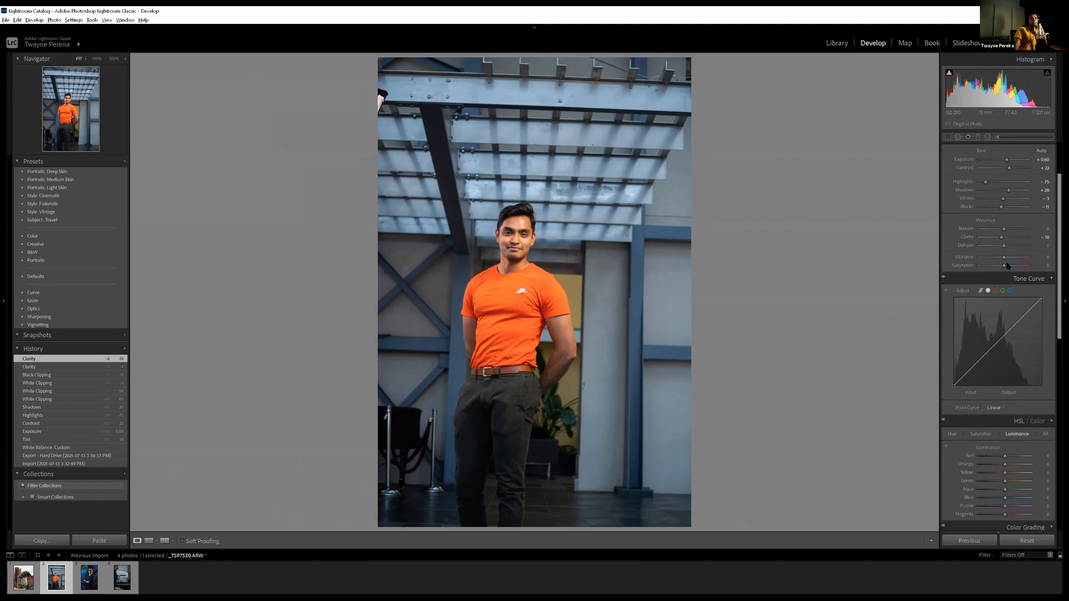
drag(1004, 267, 1007, 268)
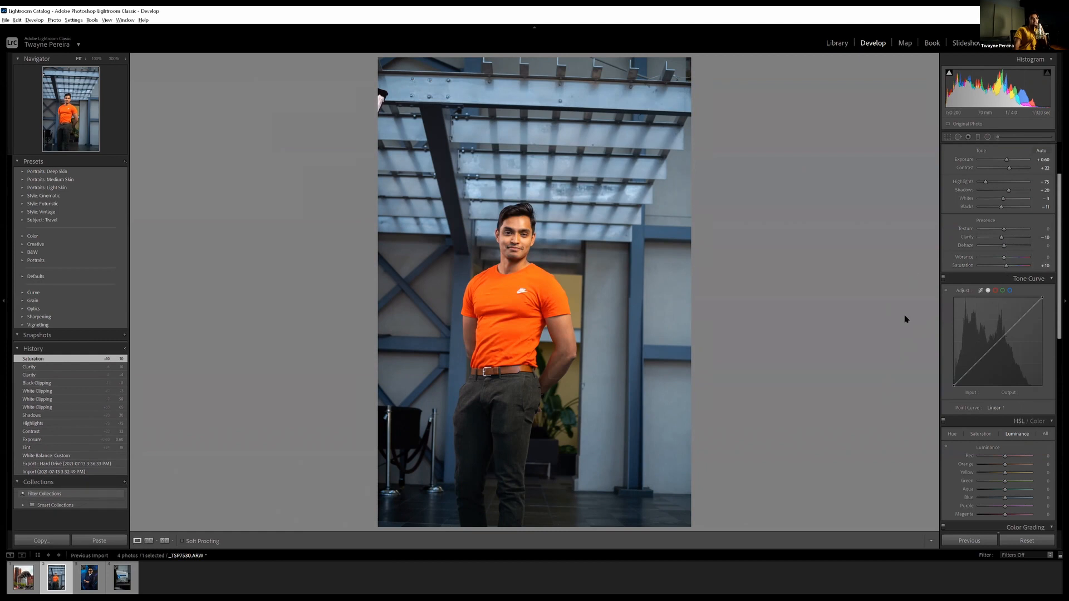
Reduce the Orange saturation in the portrait's HSL adjustments to -17
scroll(952, 316, down, 5)
scroll(1002, 334, up, 7)
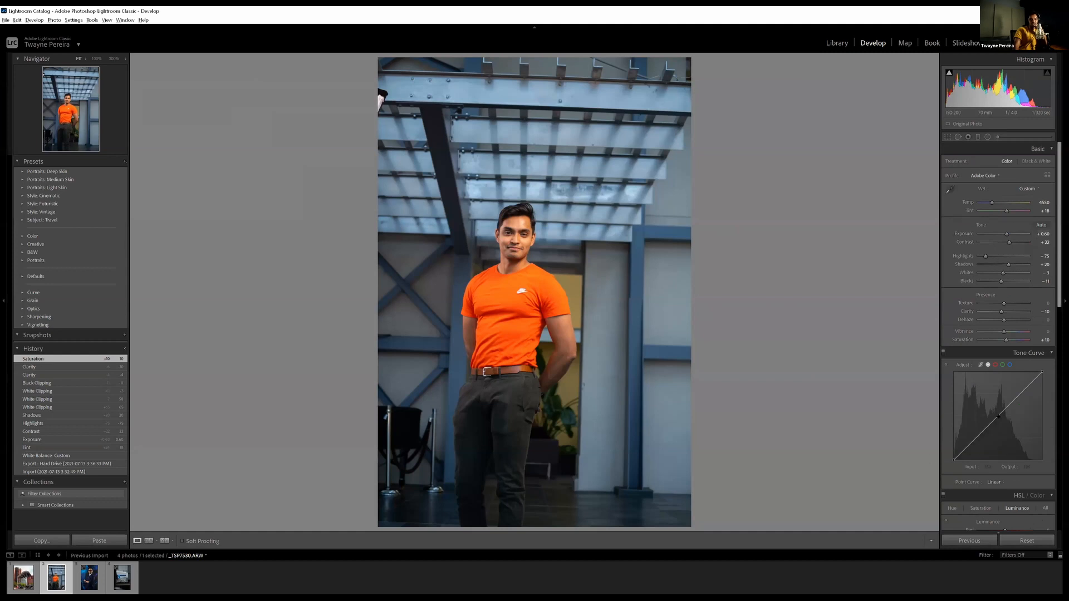
scroll(971, 428, down, 4)
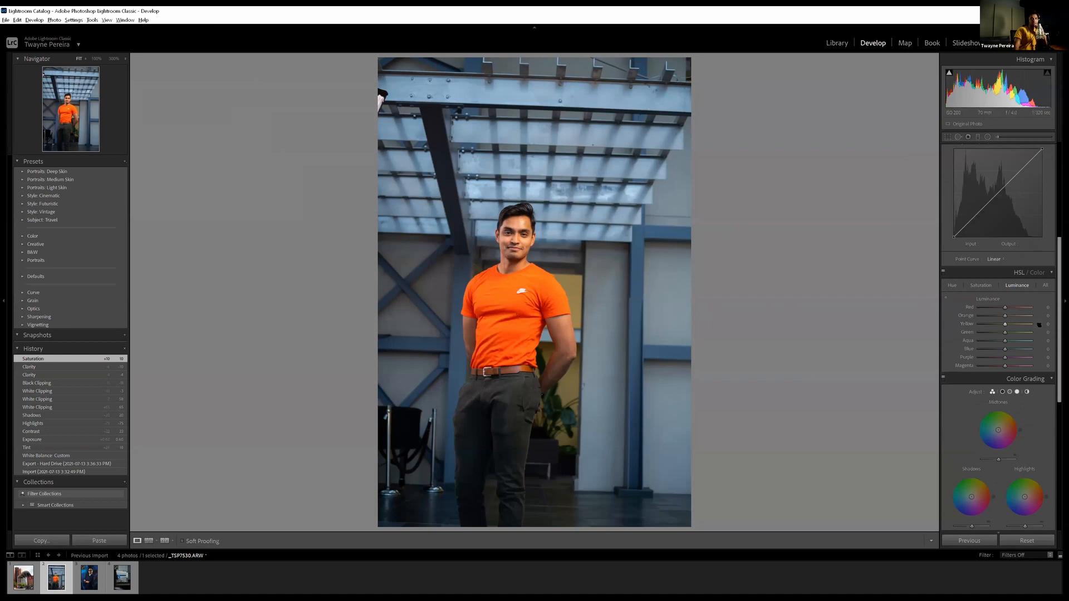
click(980, 284)
drag(1000, 315, 1004, 316)
mouse_move(1005, 316)
mouse_down()
mouse_move(969, 321)
mouse_move(999, 318)
mouse_up()
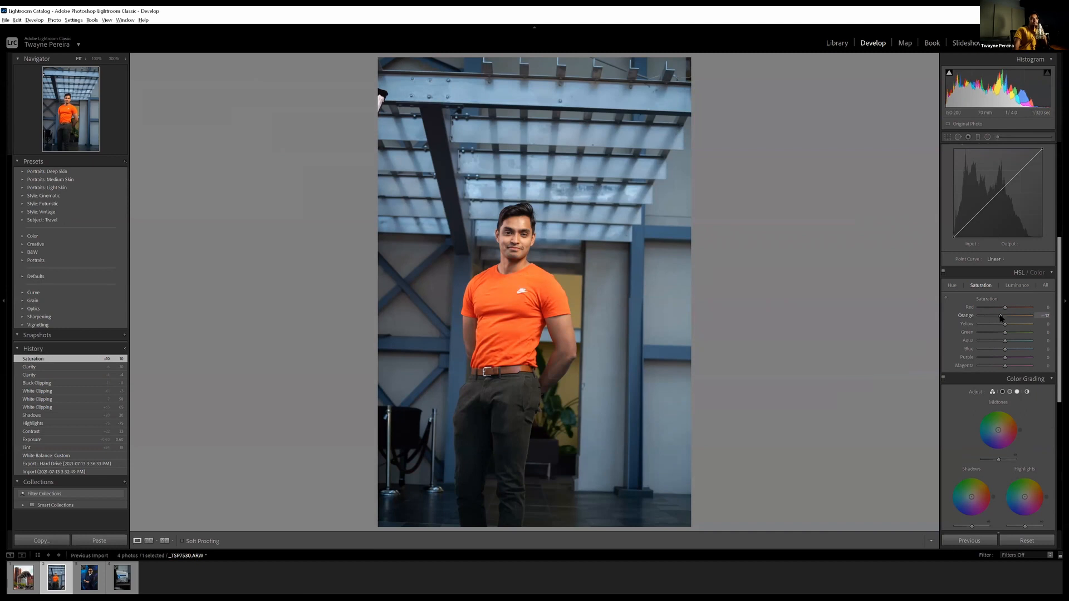
drag(1000, 317, 1000, 318)
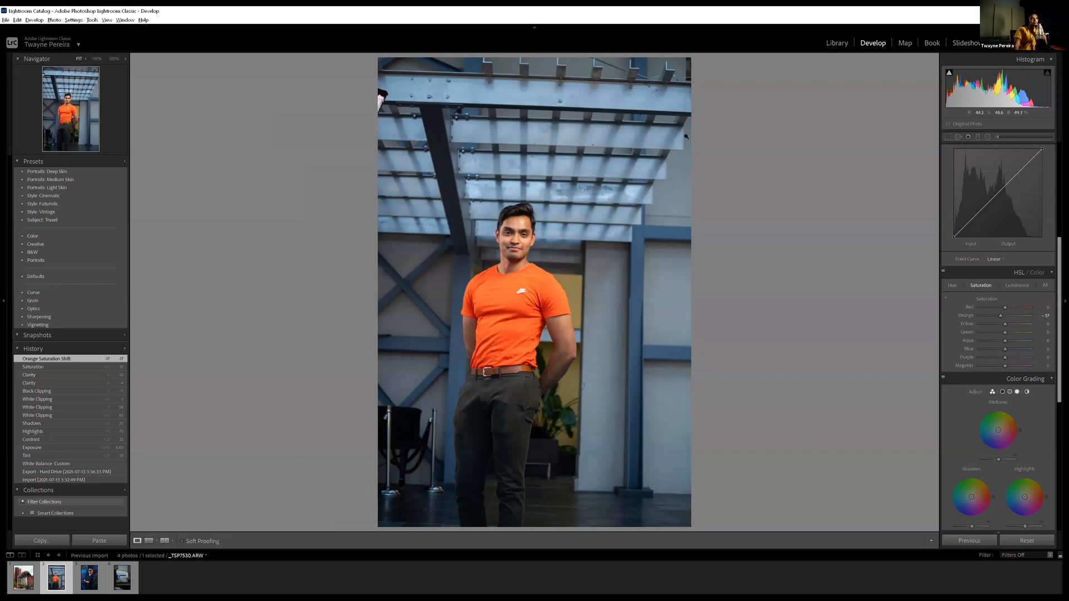
Adjust the portrait's HSL values to Aqua hue -57, Aqua saturation +28, Aqua luminance -47 and Blue luminance -20
click(952, 286)
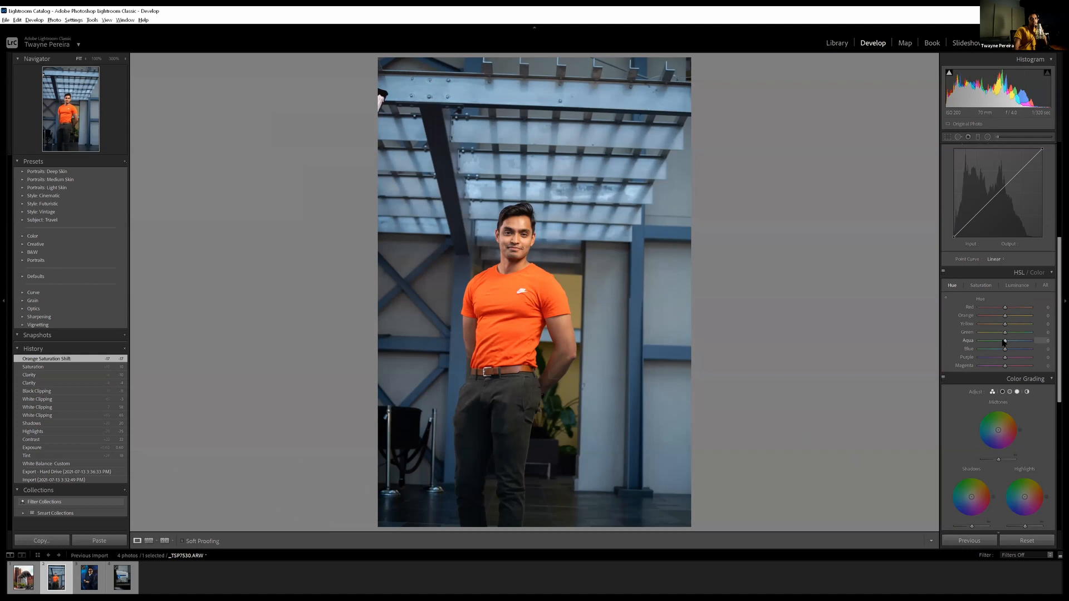
drag(1005, 342, 990, 345)
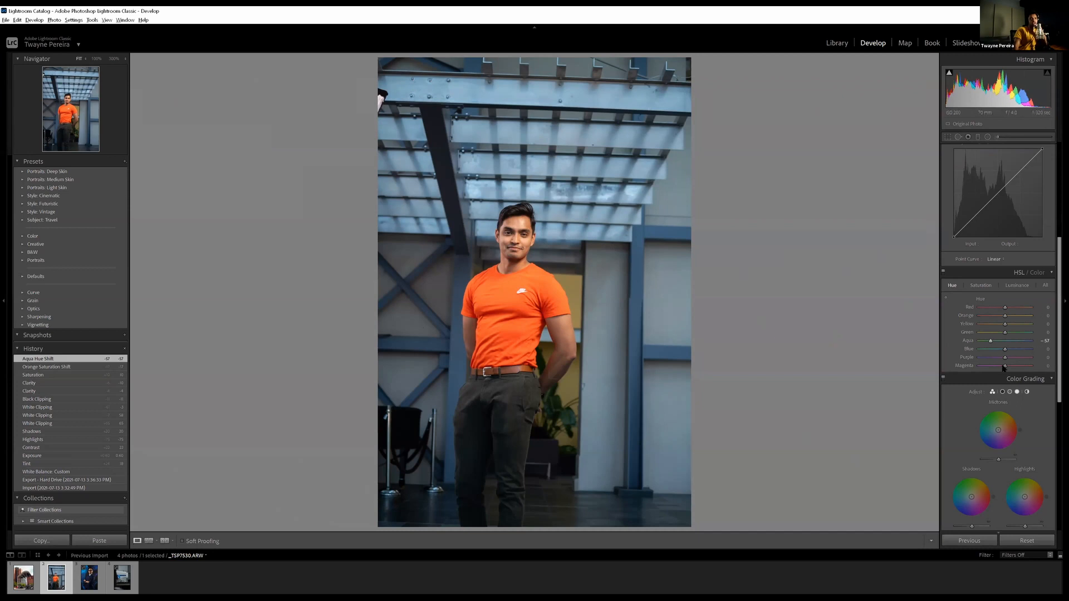
click(989, 286)
drag(1004, 341, 1010, 341)
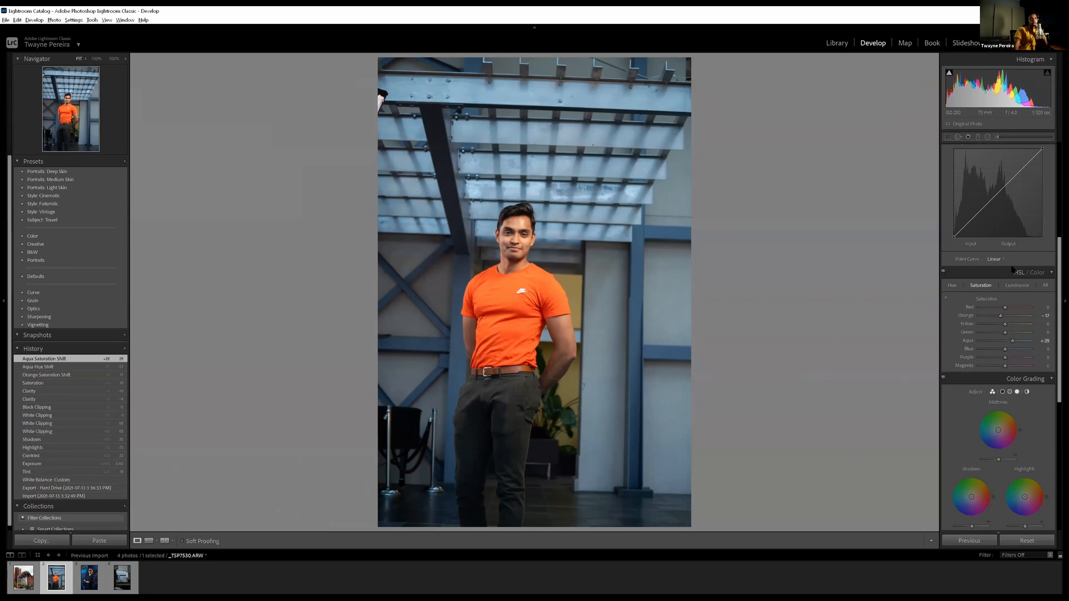
click(1016, 286)
mouse_move(1005, 342)
mouse_down()
mouse_move(993, 344)
mouse_move(1000, 350)
mouse_up()
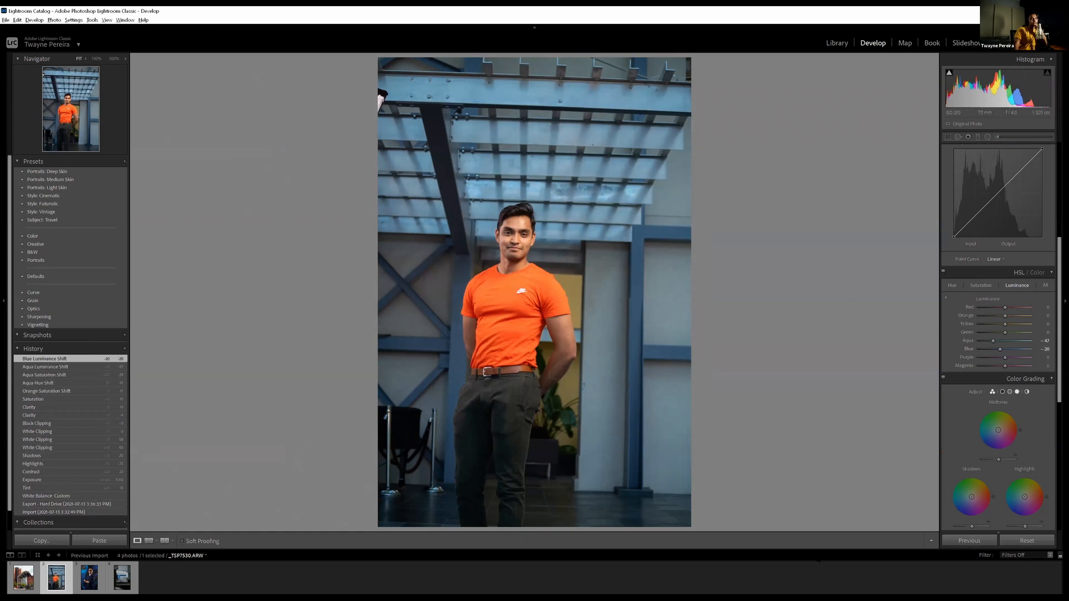
Straighten the portrait by about -2 degrees and crop it tighter at the top and sides around the man
scroll(1013, 413, down, 5)
scroll(1013, 414, up, 5)
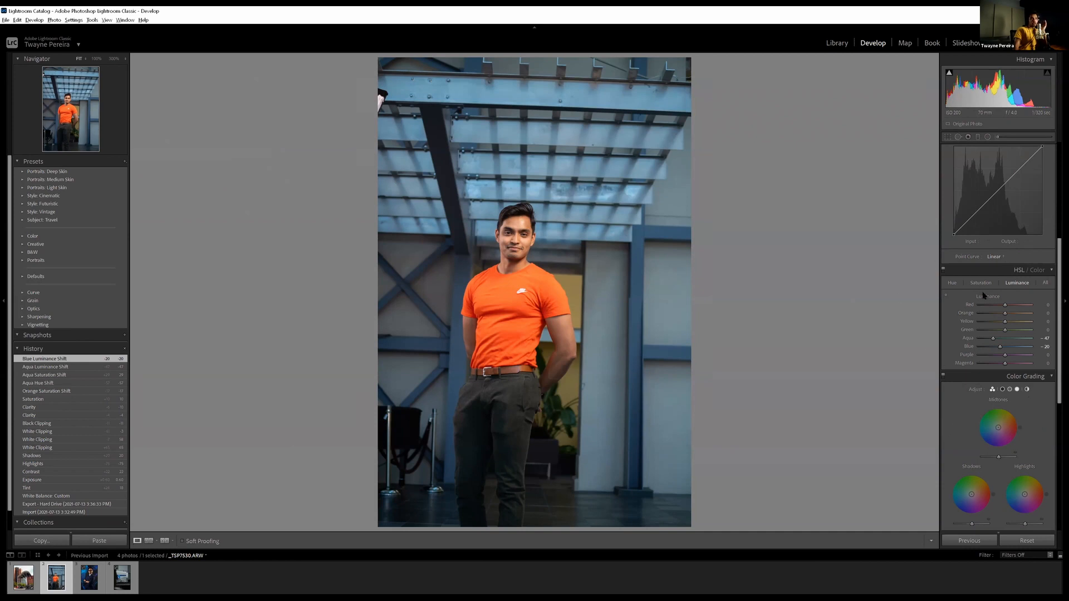
scroll(965, 336, down, 5)
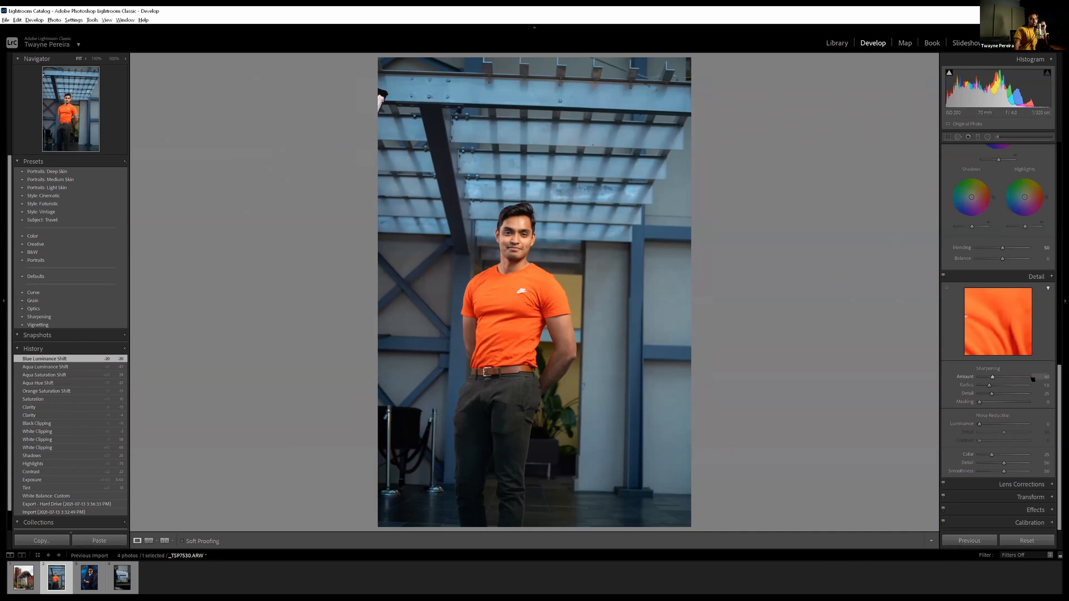
key(r)
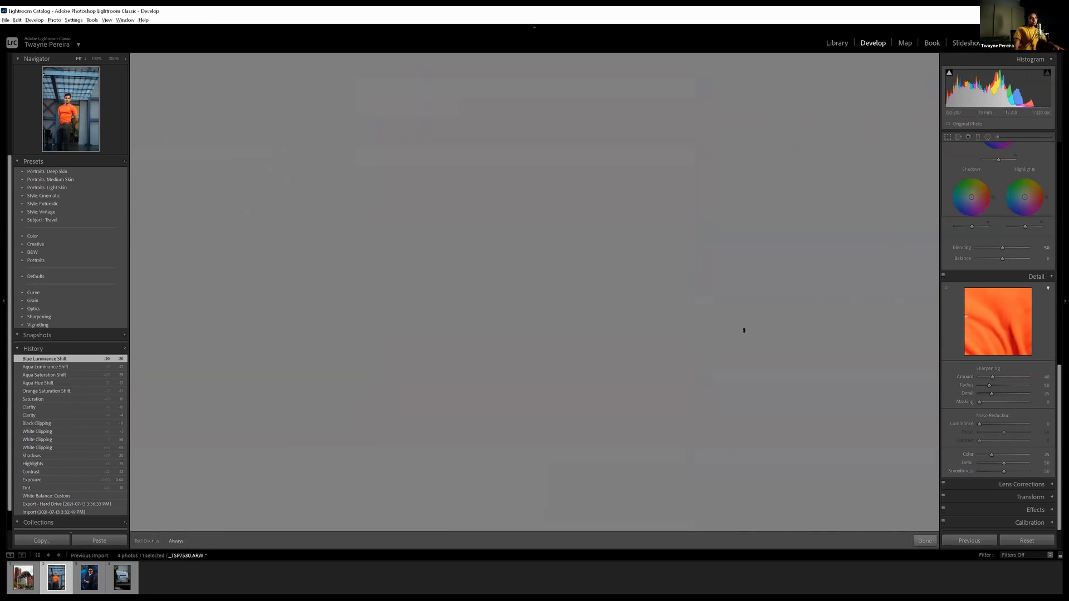
drag(718, 505, 733, 496)
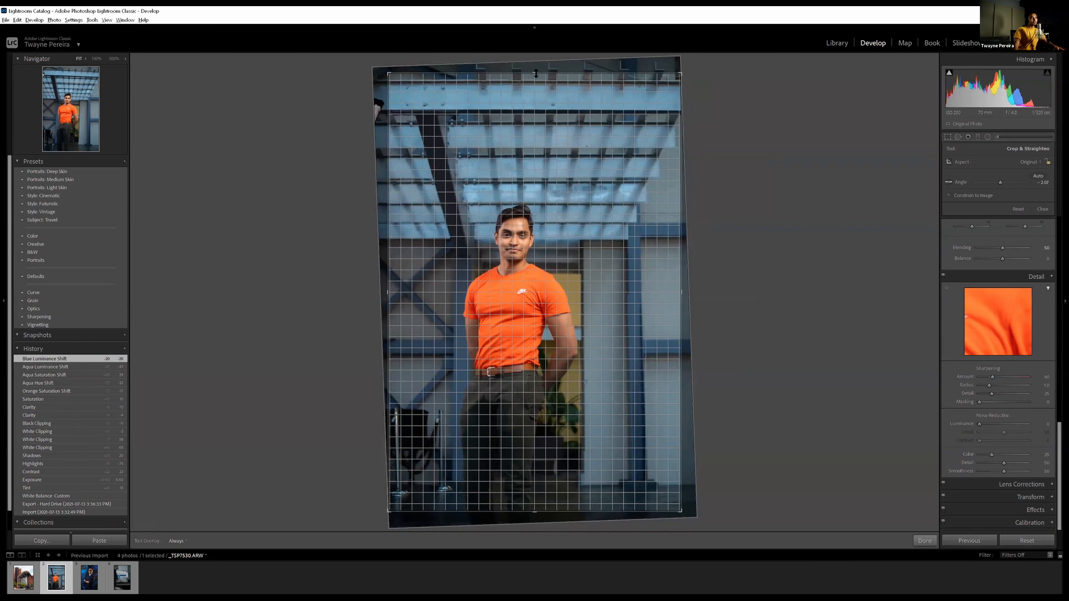
drag(538, 93, 537, 117)
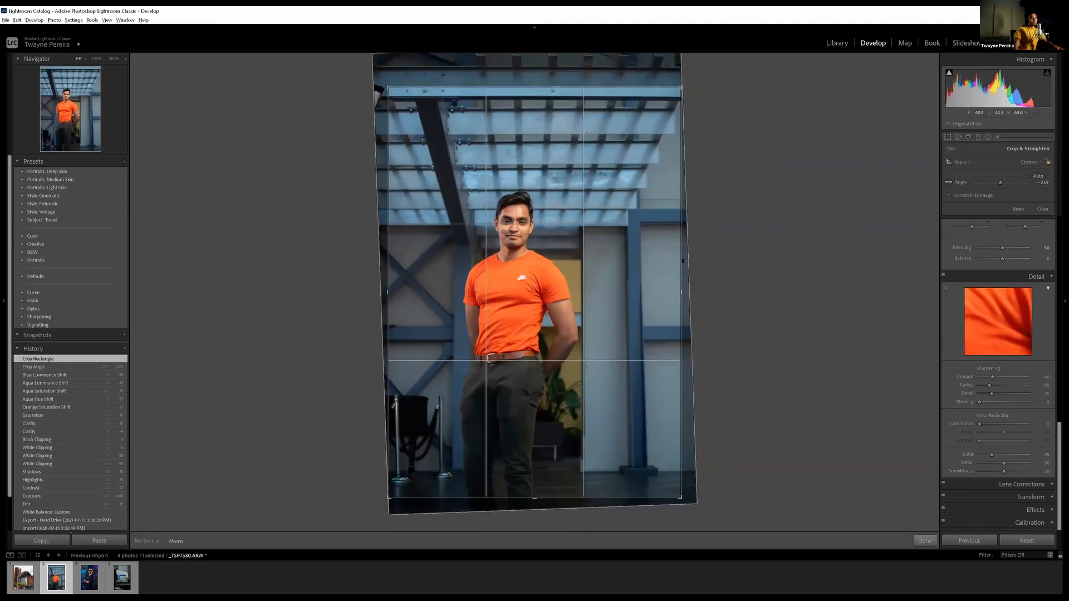
drag(666, 272, 658, 273)
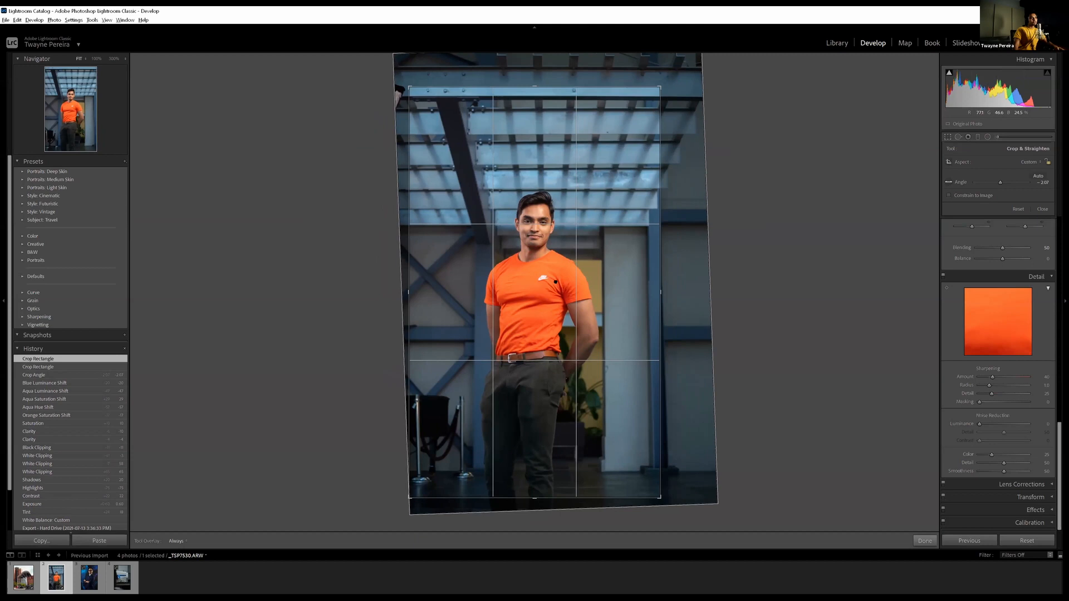
drag(457, 230, 458, 232)
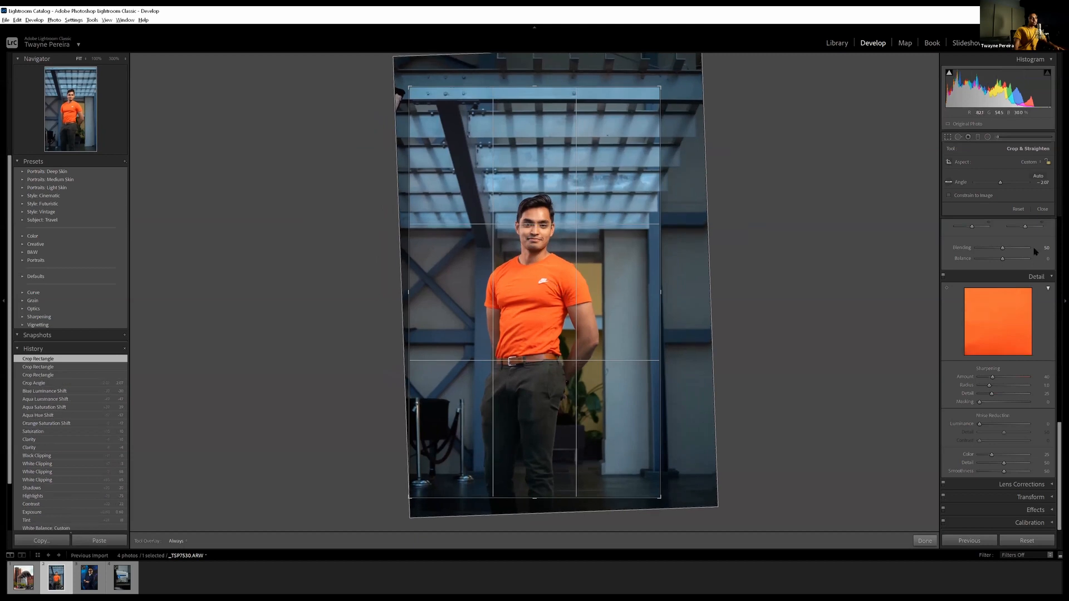
click(1042, 209)
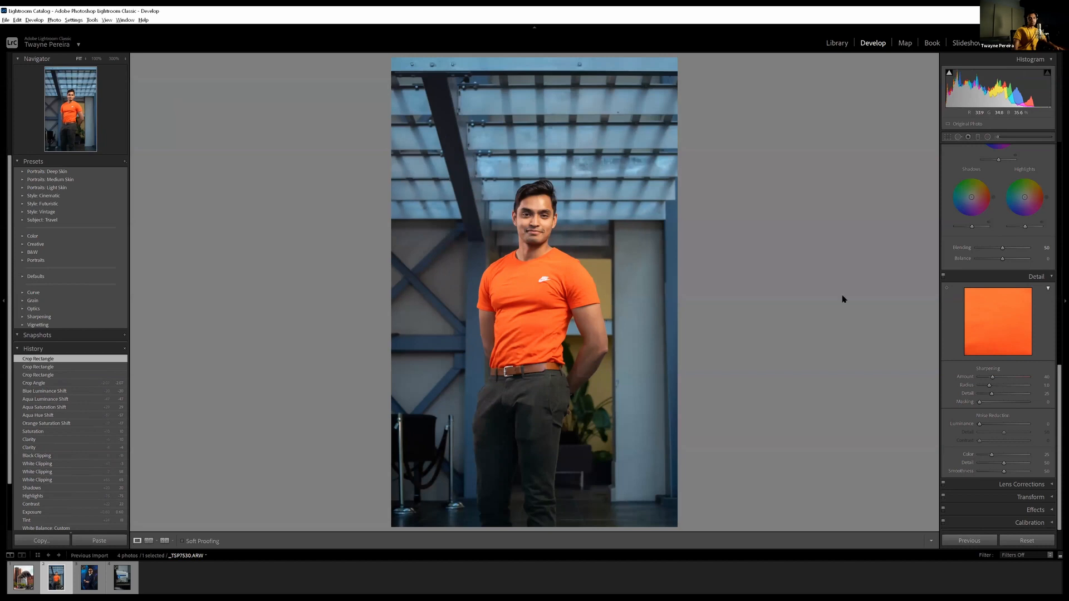
Compare the cropped portrait's original and edited versions by toggling the before and after view
scroll(1005, 354, up, 10)
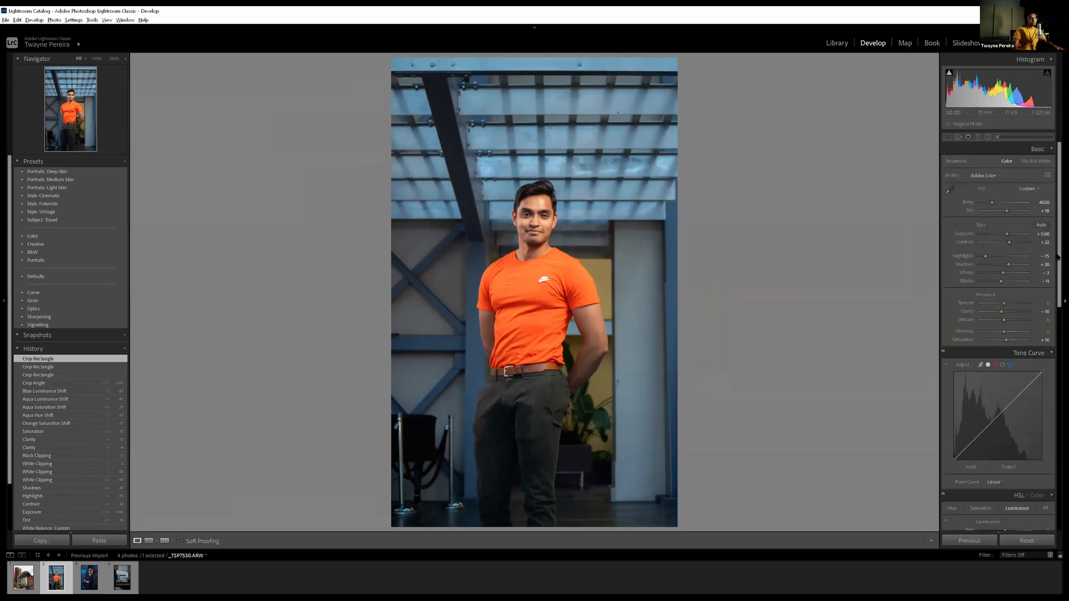
key(backslash)
key(backslash)
key(backslash)
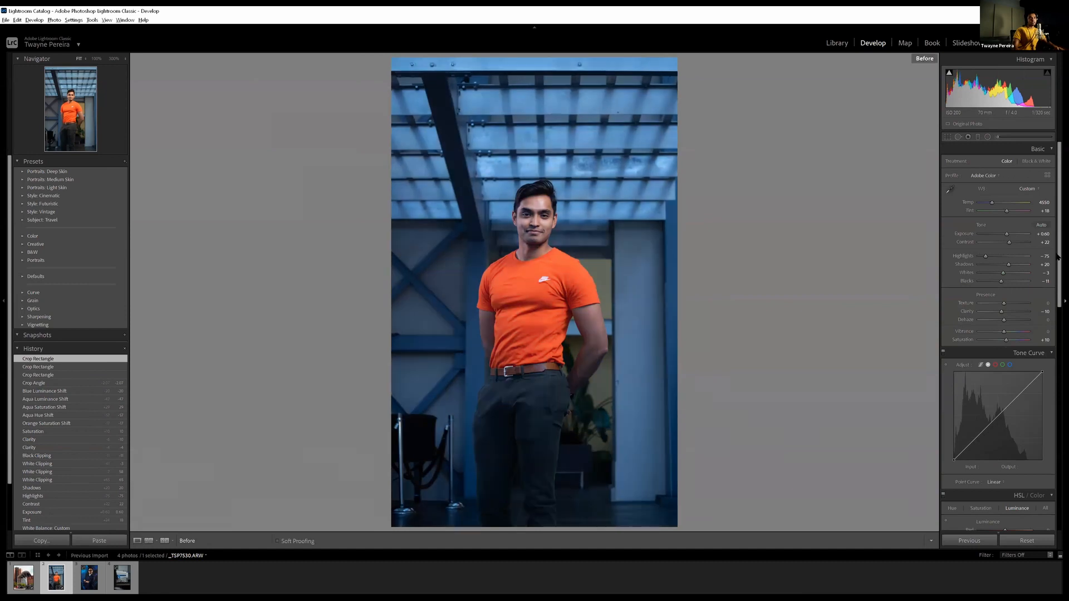
key(backslash)
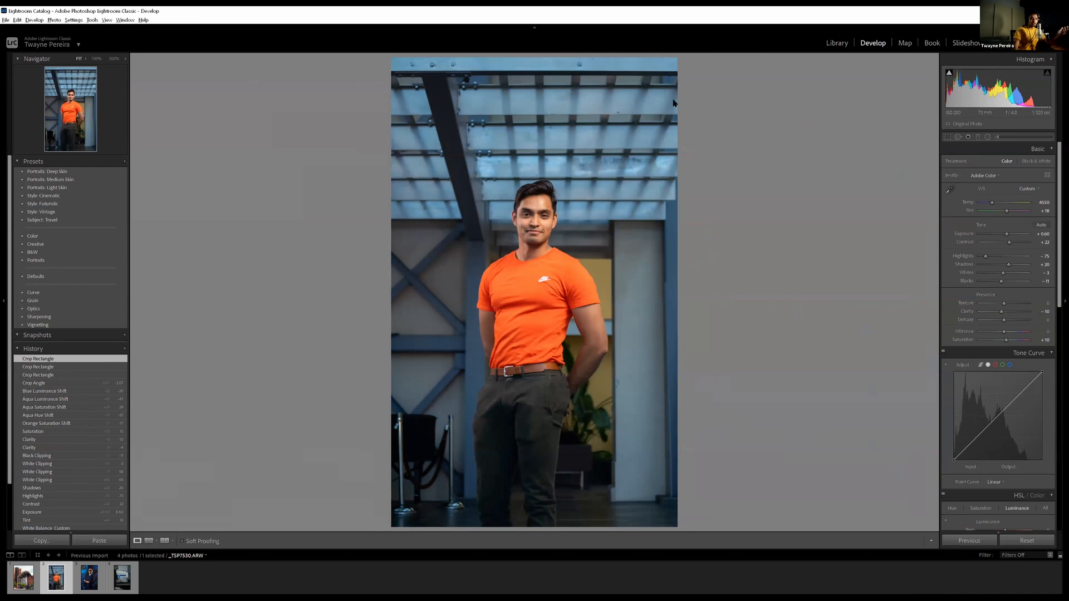
key(backslash)
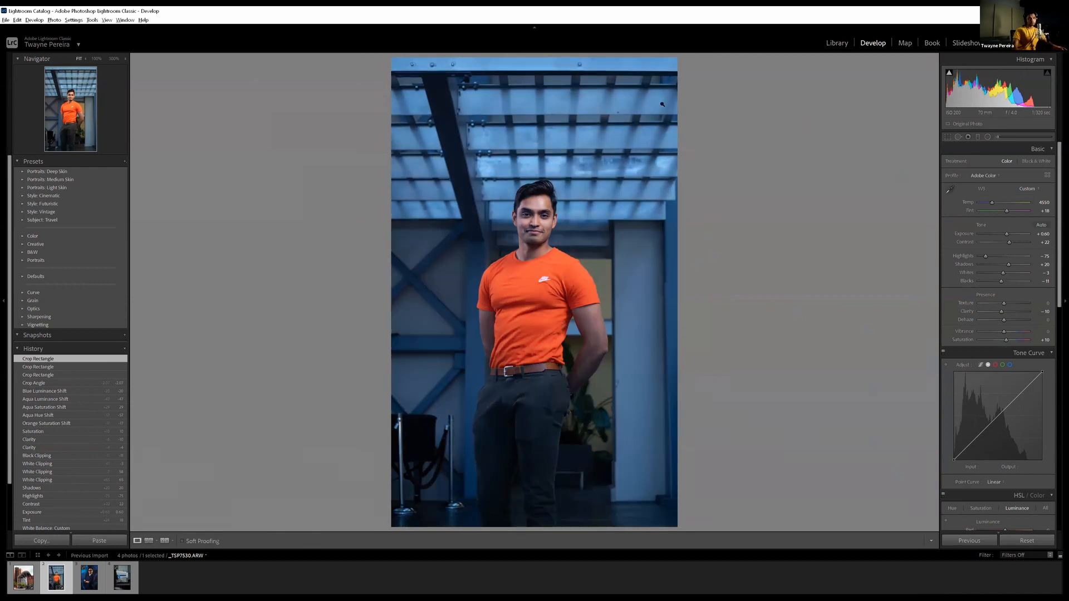
key(backslash)
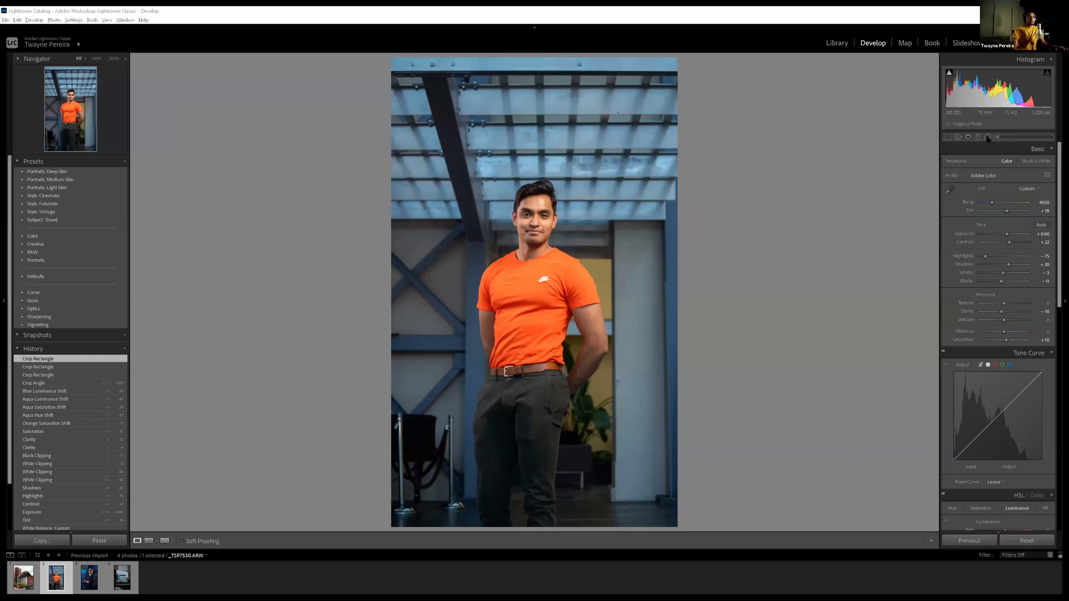
Add a radial filter with strongly reduced Exposure, about -2.5, and center its ellipse on the man's torso
click(987, 138)
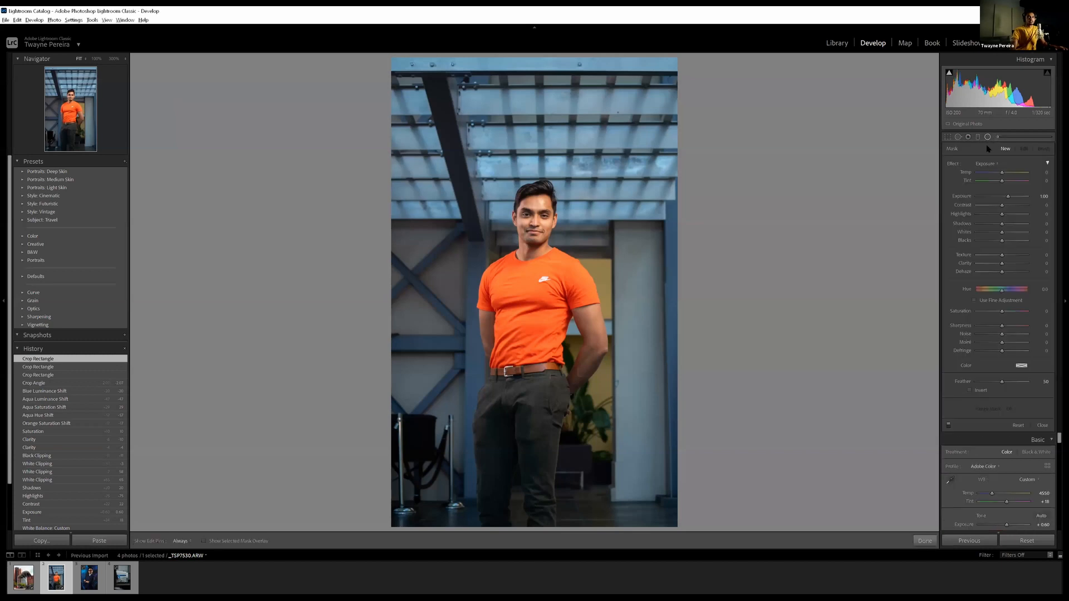
drag(517, 204, 605, 305)
drag(517, 203, 542, 227)
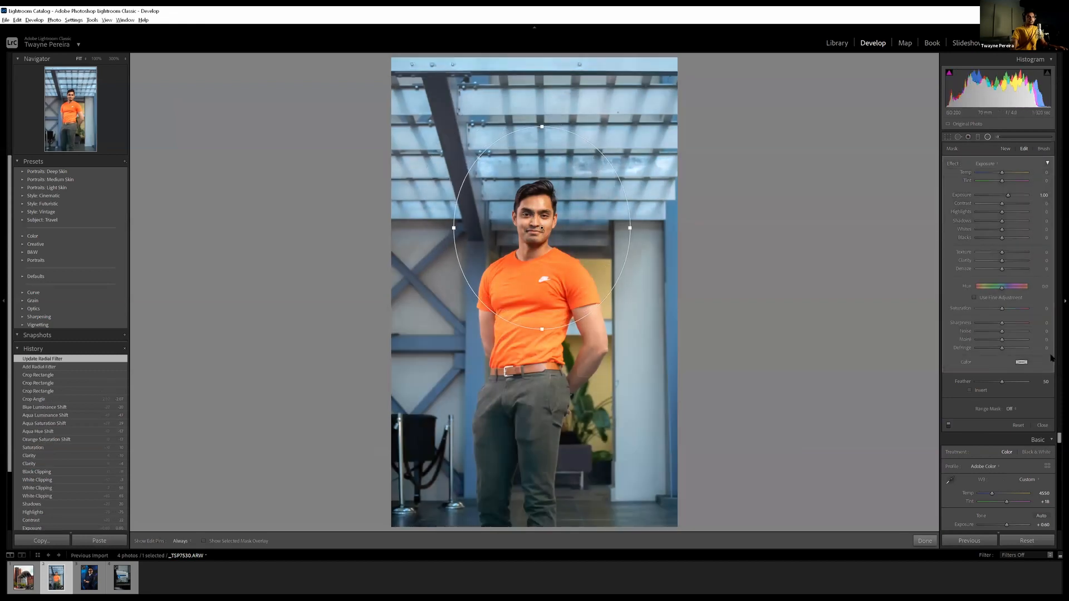
drag(1001, 196, 985, 197)
click(985, 196)
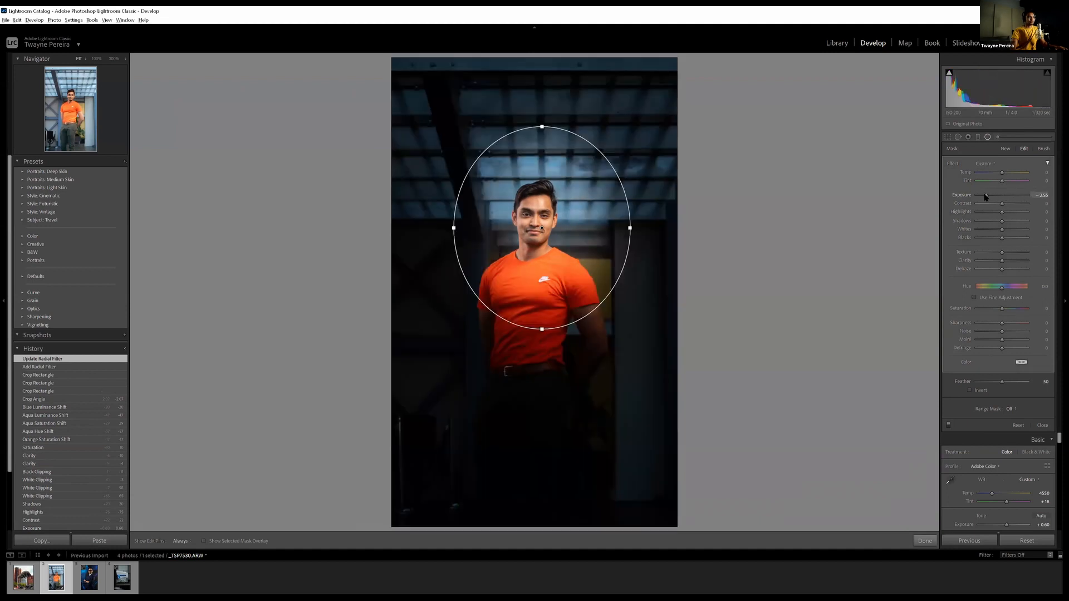
drag(541, 227, 536, 234)
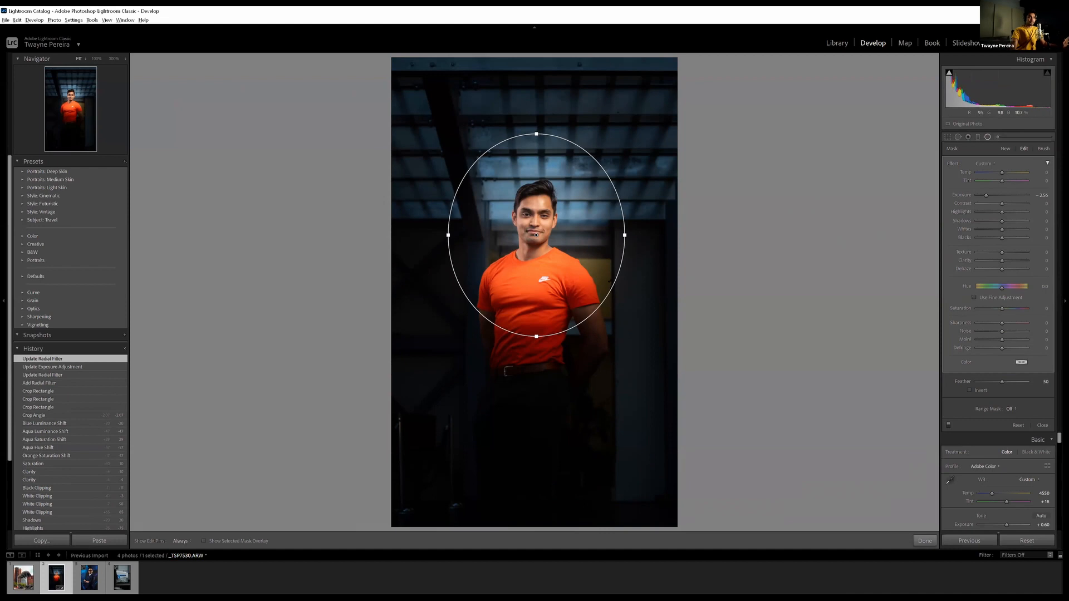
drag(537, 234, 533, 300)
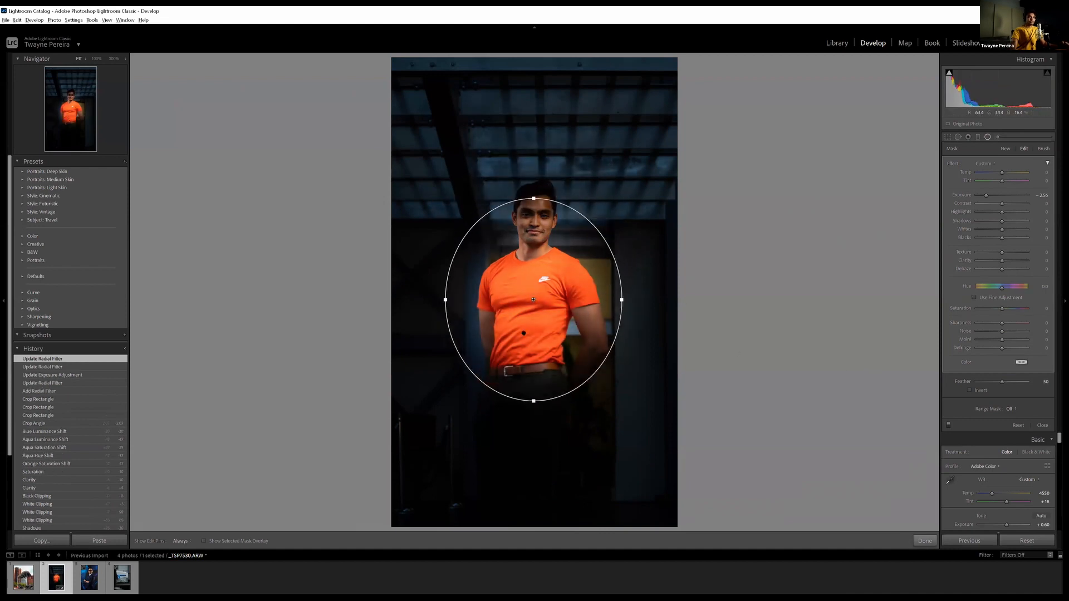
Invert the radial filter's mask and set its Exposure to 0.00 and Saturation to -12
click(970, 390)
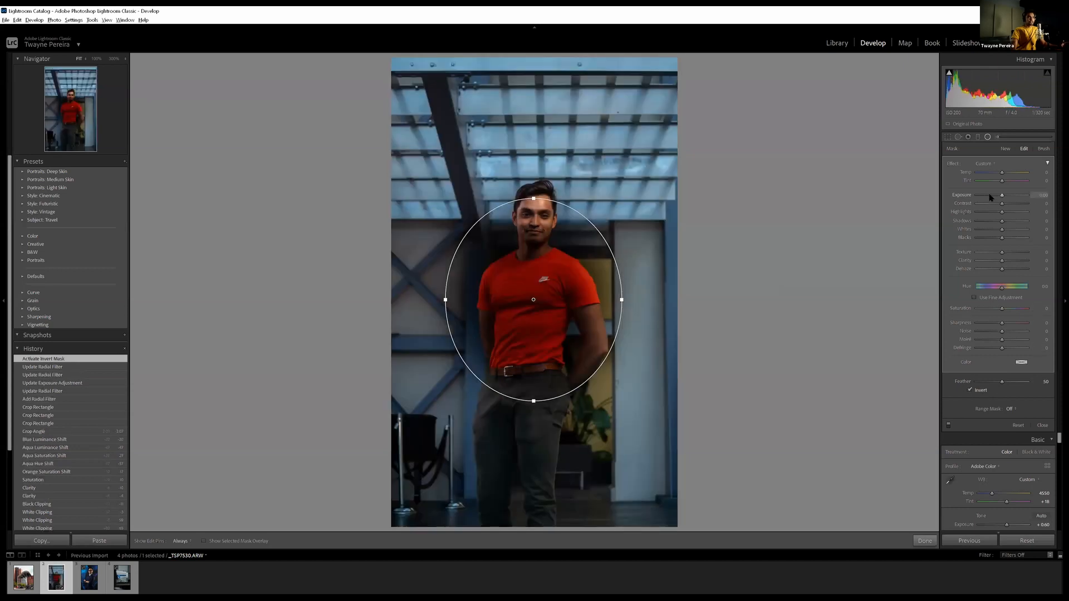
drag(533, 300, 528, 303)
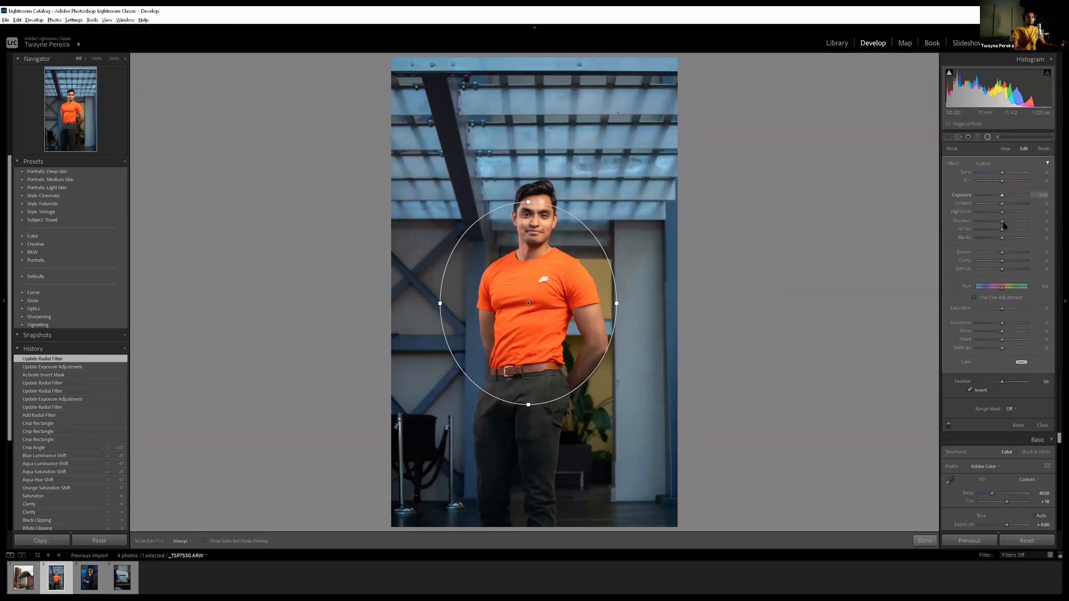
drag(1000, 311, 997, 311)
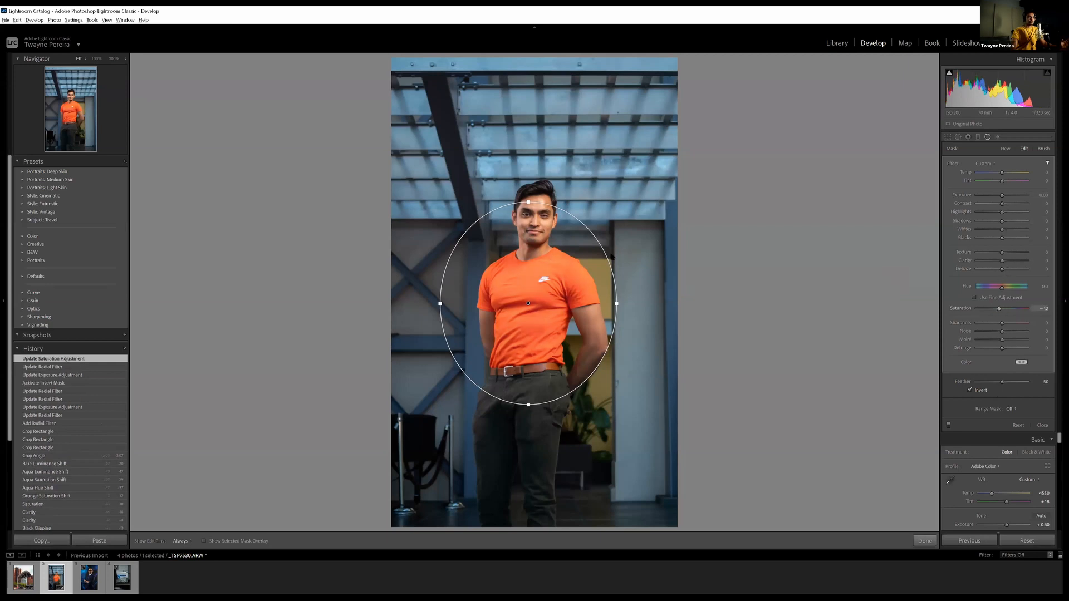
Shrink the radial filter's ellipse to a small circle over the front of the orange shirt
drag(528, 202, 528, 255)
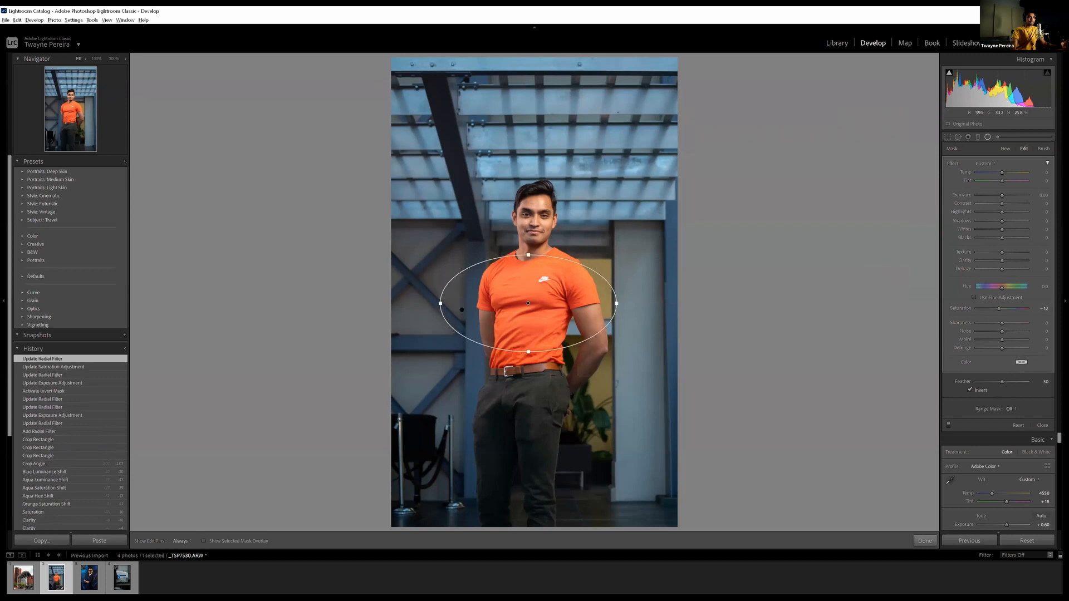
drag(440, 306, 528, 317)
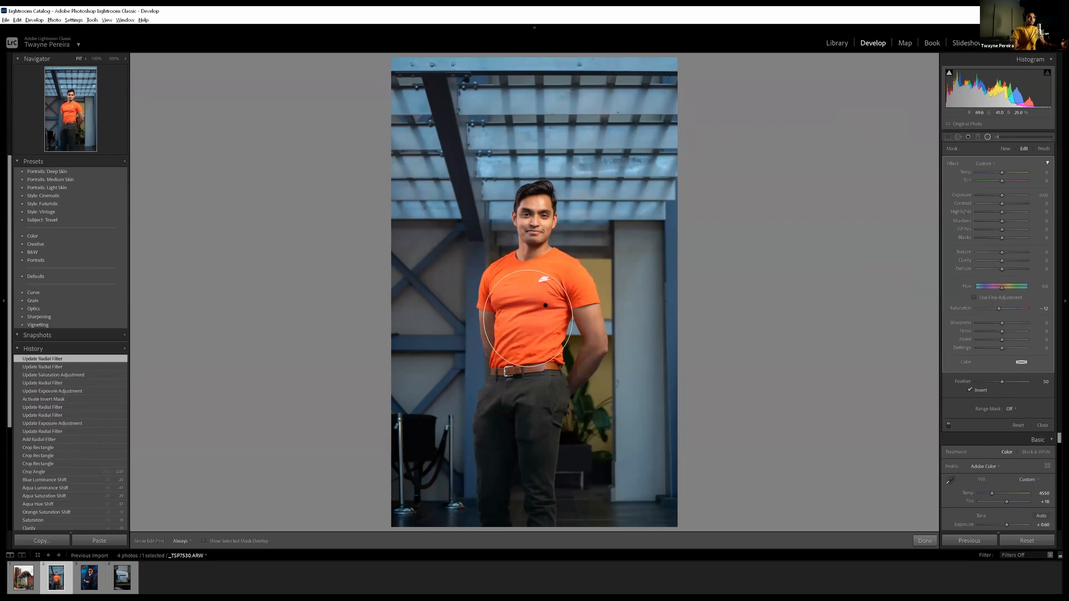